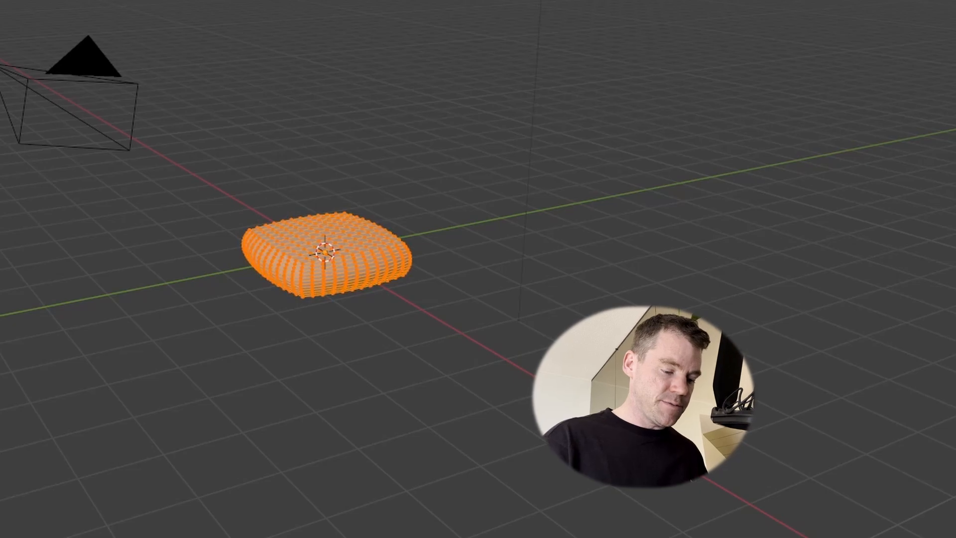
Return the flattened cube mesh to Object Mode and add a Displace modifier to it.
middle_click_drag(398, 384, 386, 388)
scroll(529, 322, "up", 2)
key("Tab")
middle_click_drag(529, 322, 421, 401)
scroll(450, 371, "up", 1)
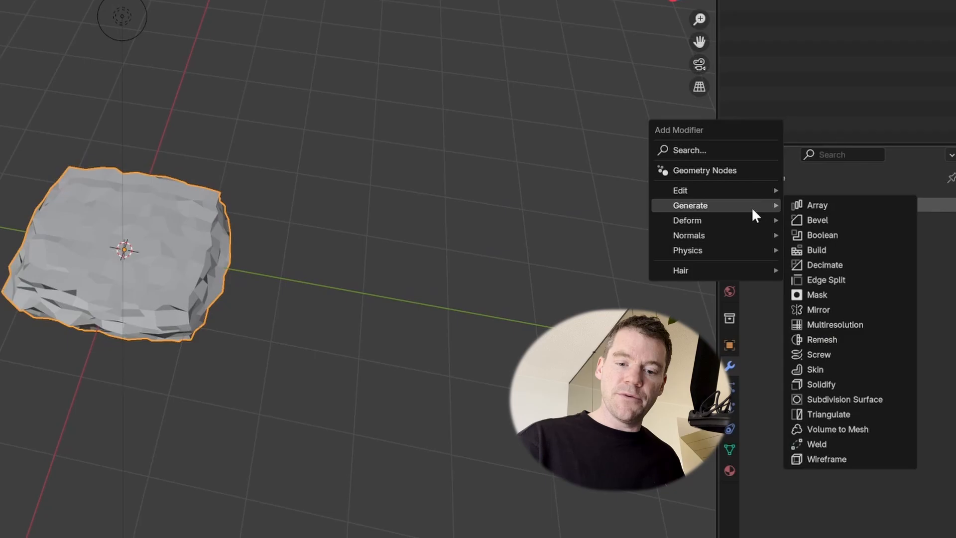
mouse_move(736, 223)
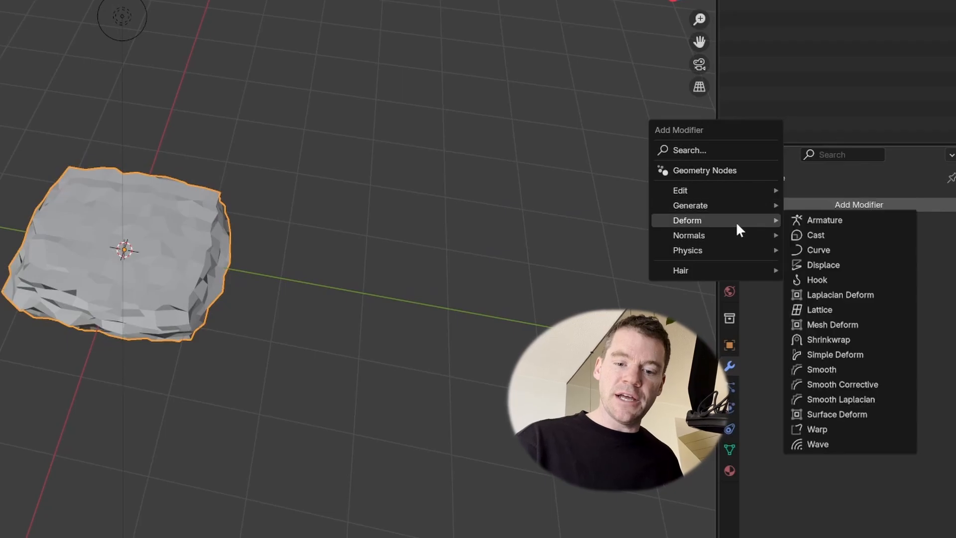
left_click(829, 264)
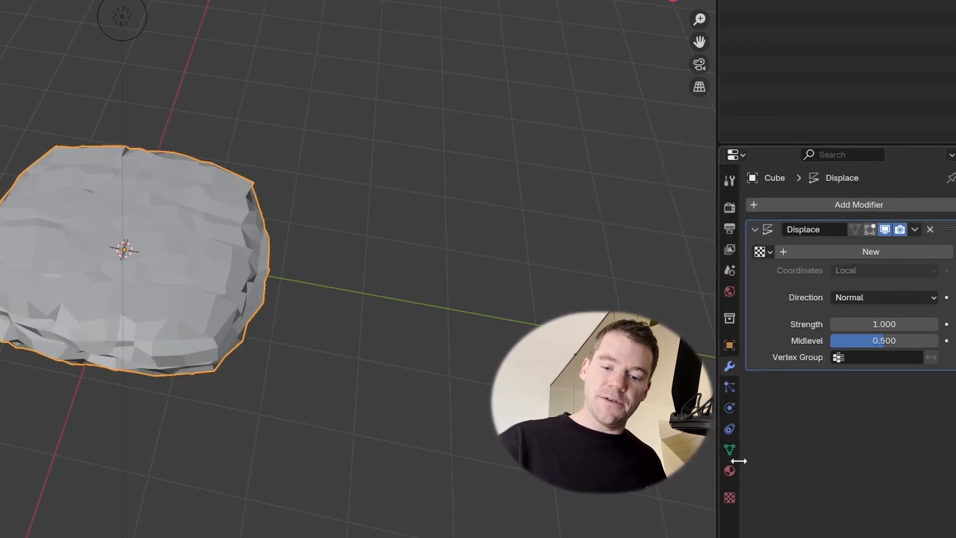
Create a new texture for the Displace modifier, set its type to Stucci and its size to 0.35.
left_click(730, 496)
left_click(833, 224)
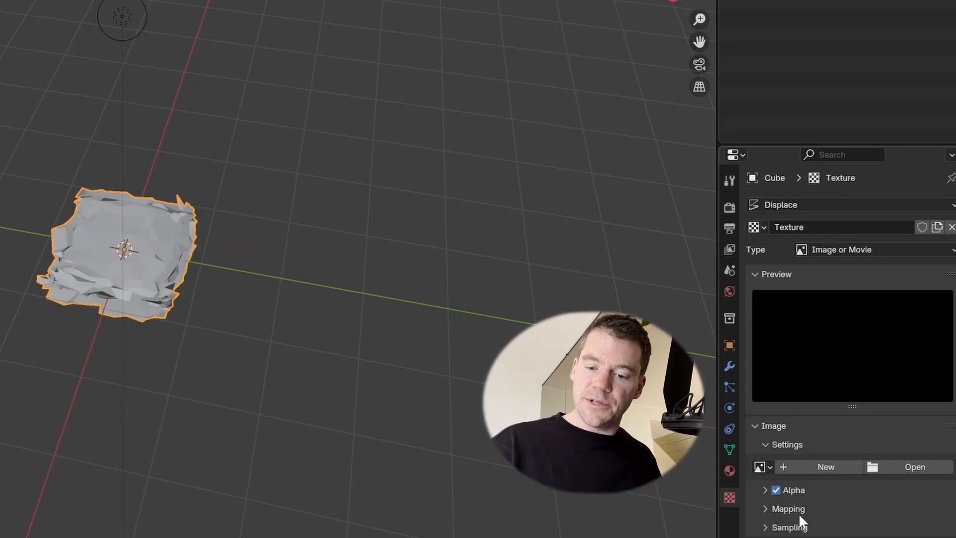
left_click(846, 249)
left_click(831, 415)
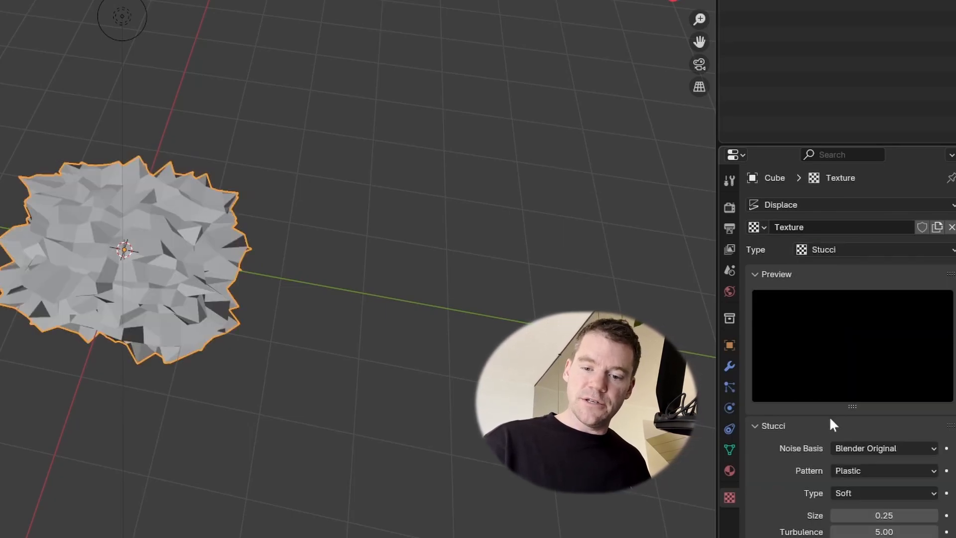
left_click(888, 512)
type(".")
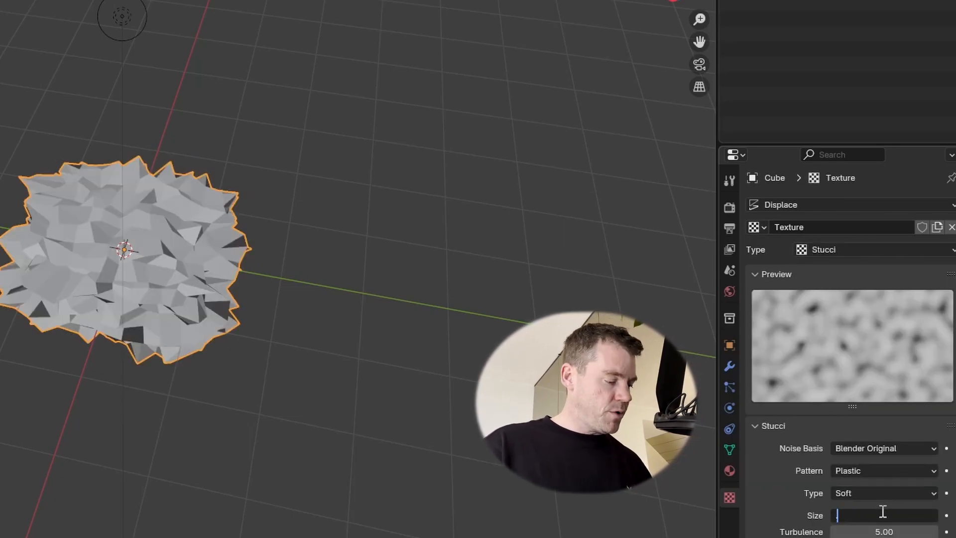
type("35")
key("Return")
Set the Displace modifier's strength to 0.2.
middle_click_drag(414, 443, 448, 440)
left_click(729, 366)
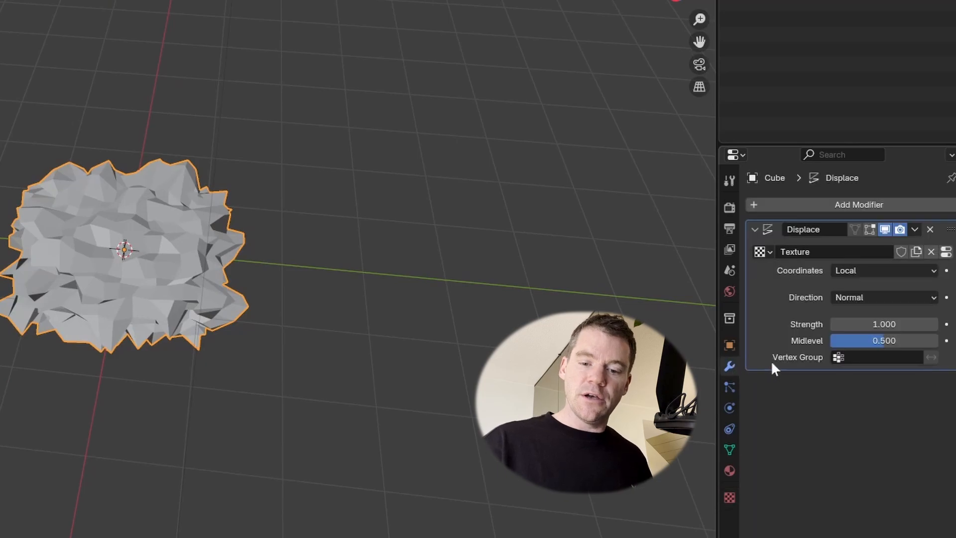
left_click_drag(886, 324, 883, 324)
left_click(883, 324)
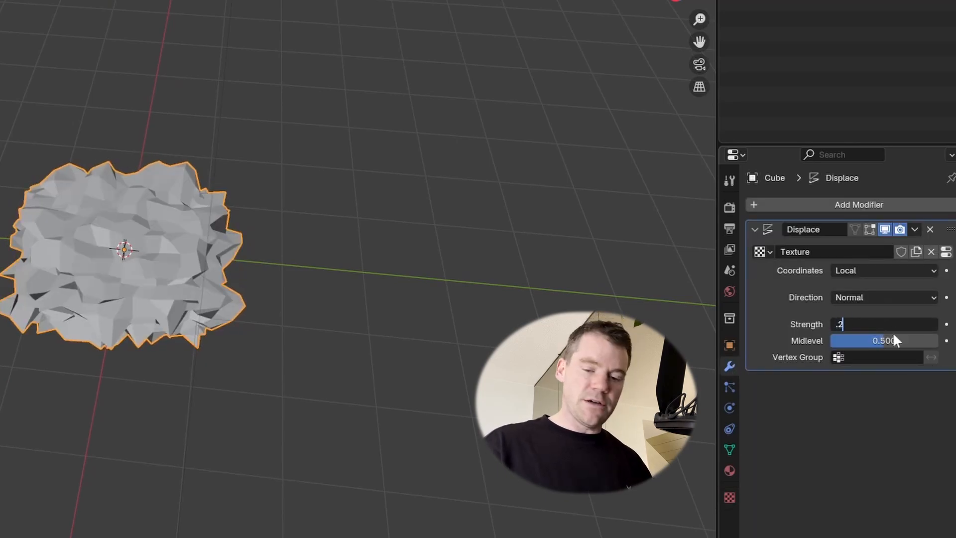
key("Return")
Scale the displaced cube up uniformly by about 2.23 and move it down about 0.61 m along Z.
middle_click_drag(319, 328, 381, 273)
right_click(381, 292)
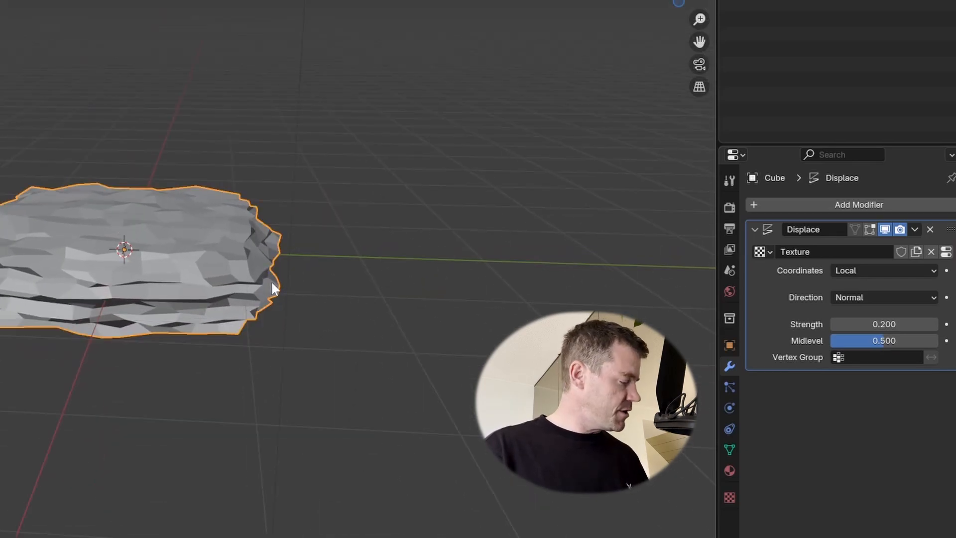
key("s")
left_click(466, 289)
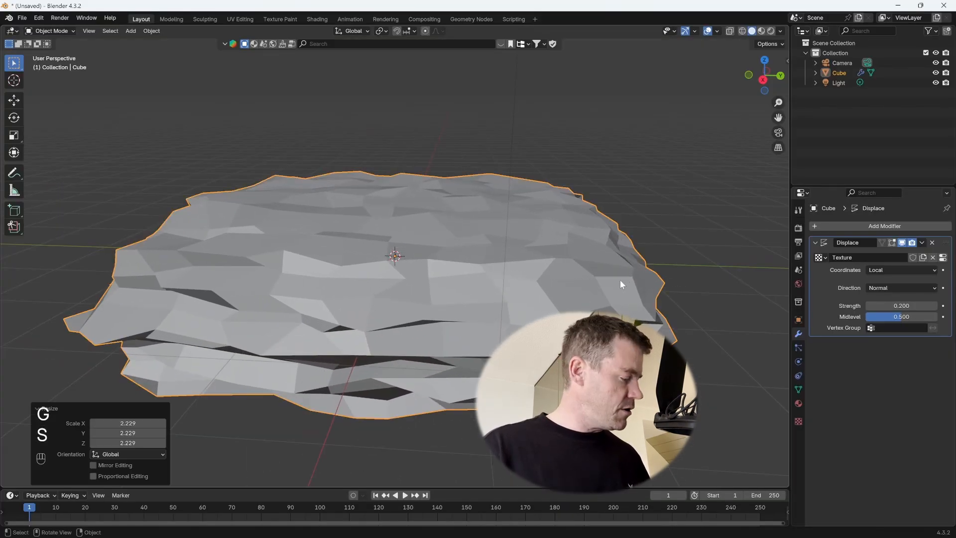
key("g")
key("z")
left_click(619, 324)
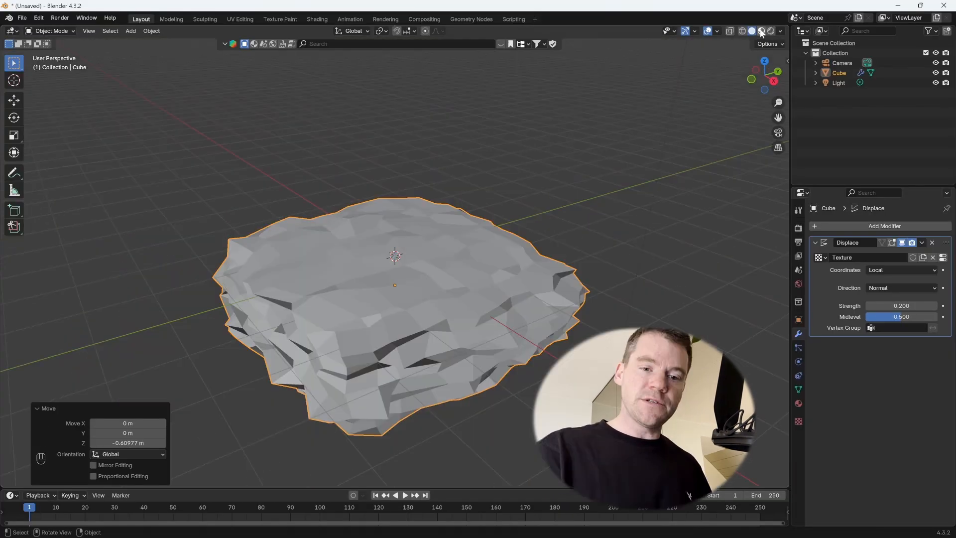
Show the viewport in Material Preview and search the BlenderKit materials for "soil pale".
left_click(761, 31)
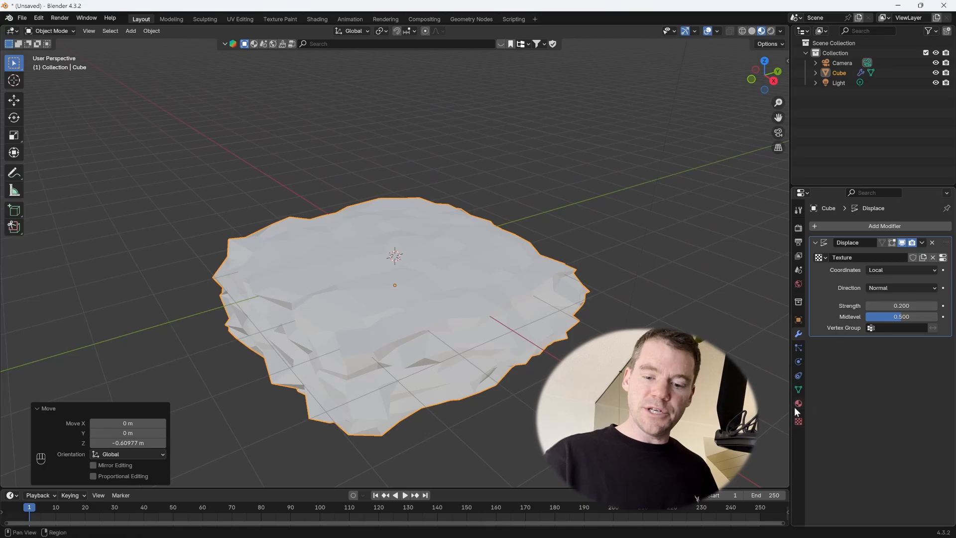
left_click(797, 403)
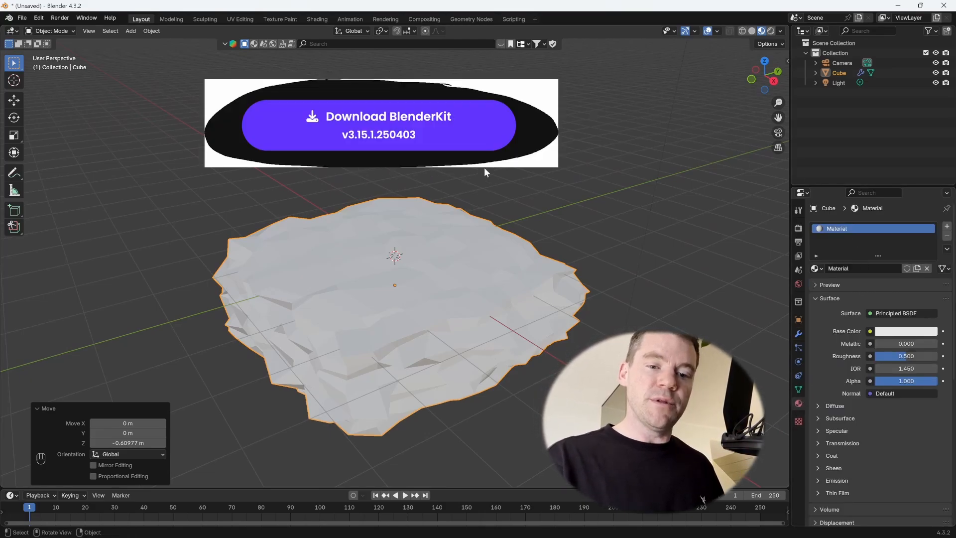
left_click(502, 44)
left_click(257, 44)
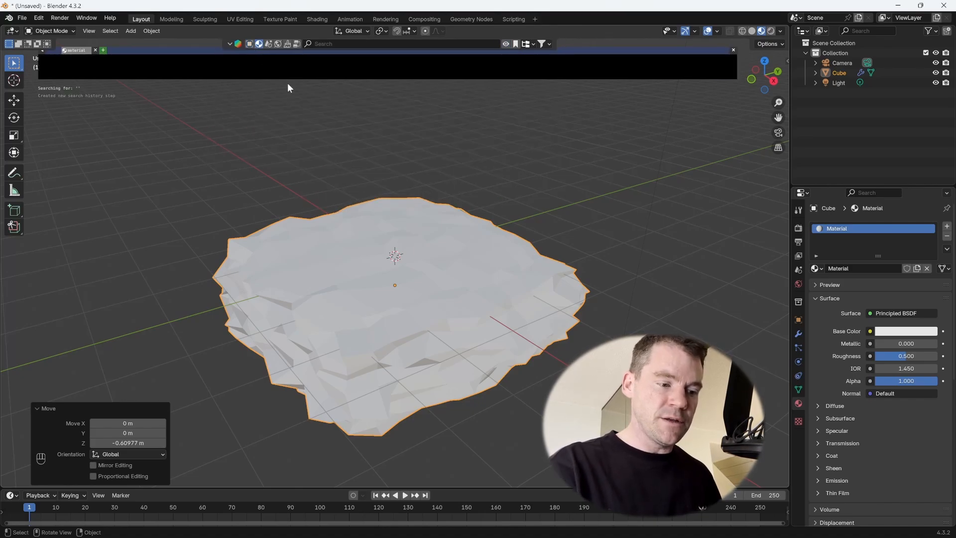
left_click(330, 45)
type("so")
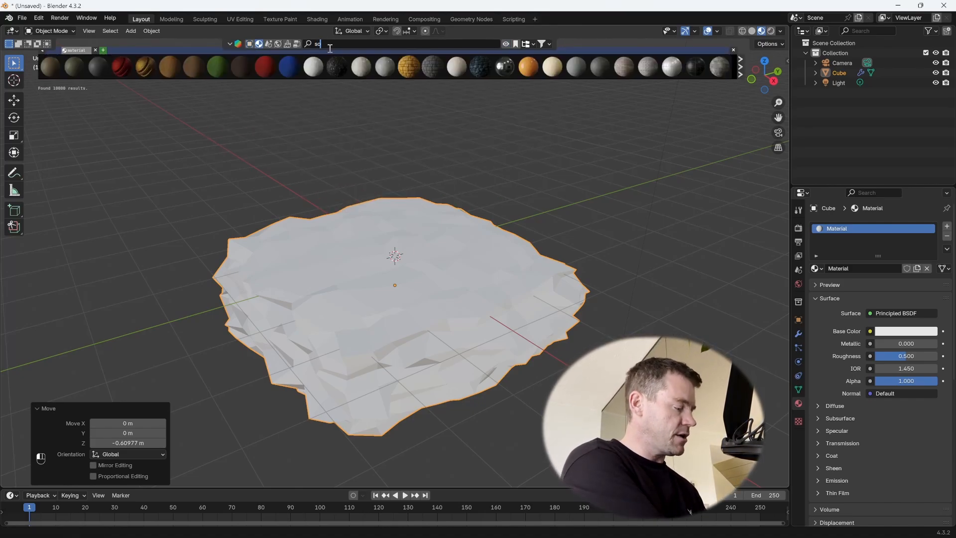
type("il")
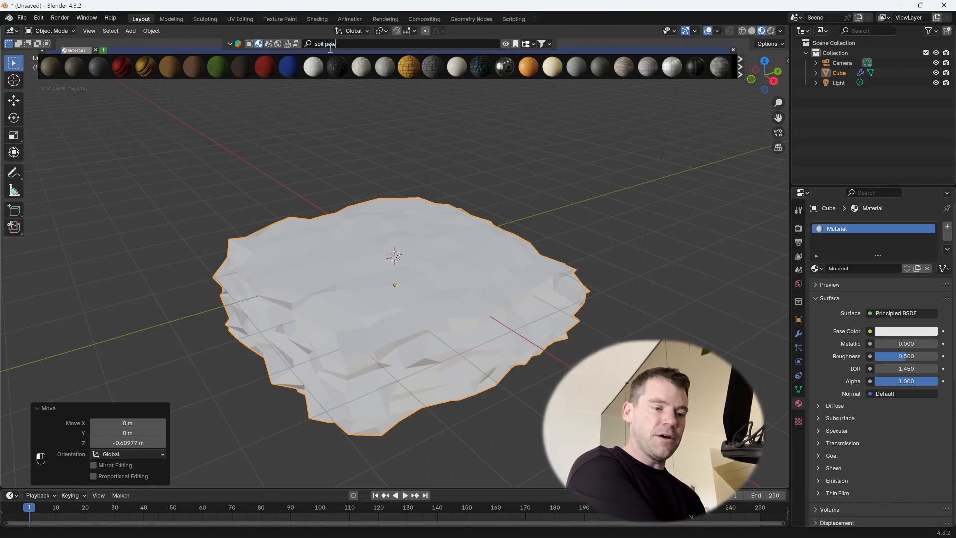
type(" pale")
key("Return")
Apply the Soil Pale material from the search results to the displaced cube.
mouse_move(51, 69)
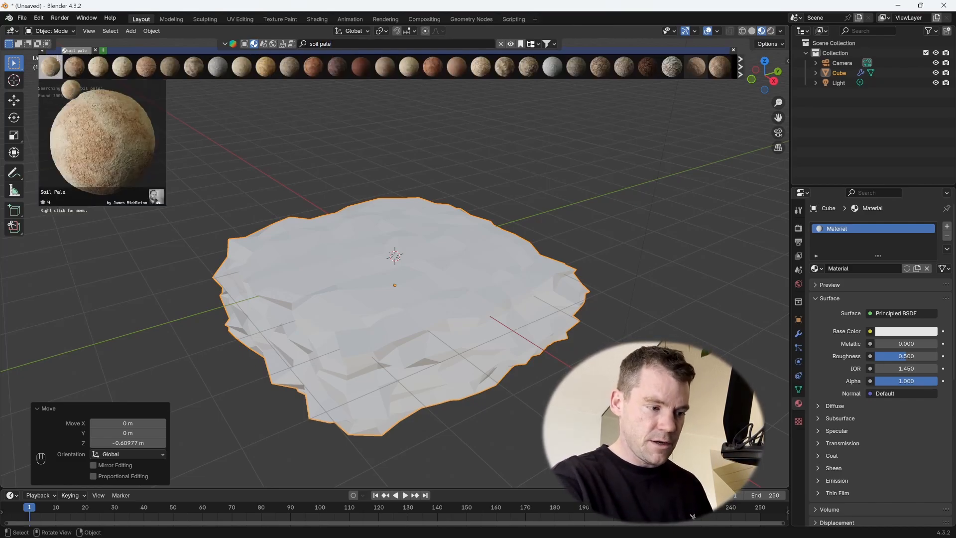
left_click_drag(52, 70, 396, 273)
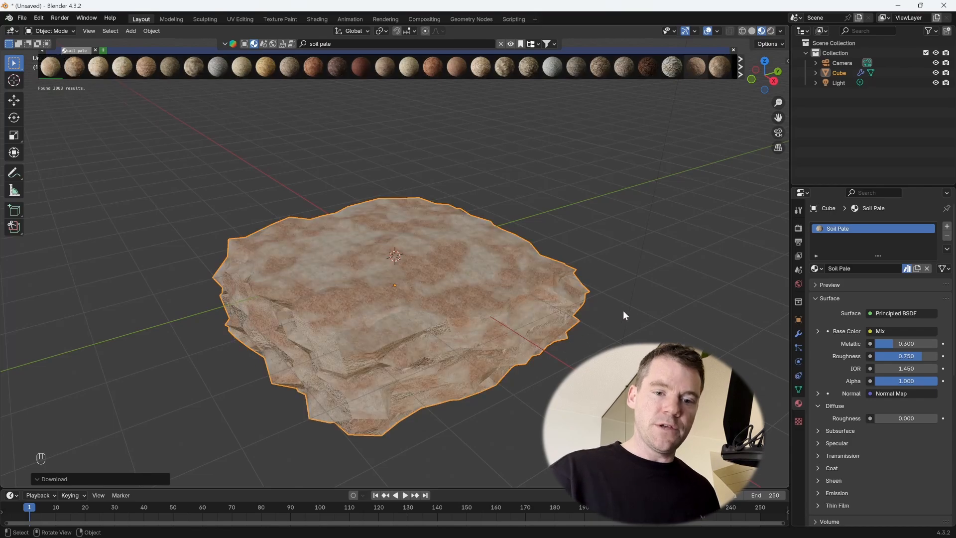
middle_click_drag(614, 312, 590, 330)
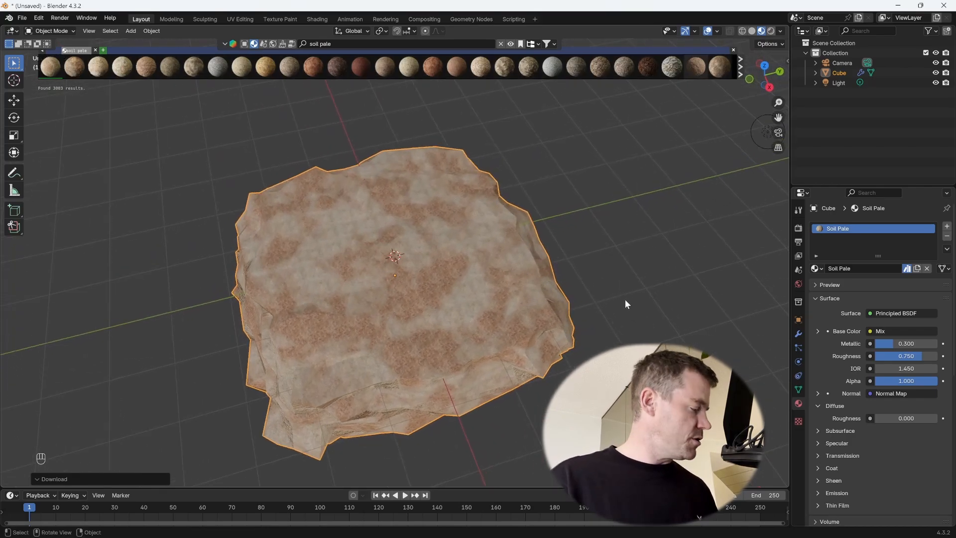
Unwrap the whole mesh with Smart UV Project at its default settings and return to Object Mode.
key("Tab")
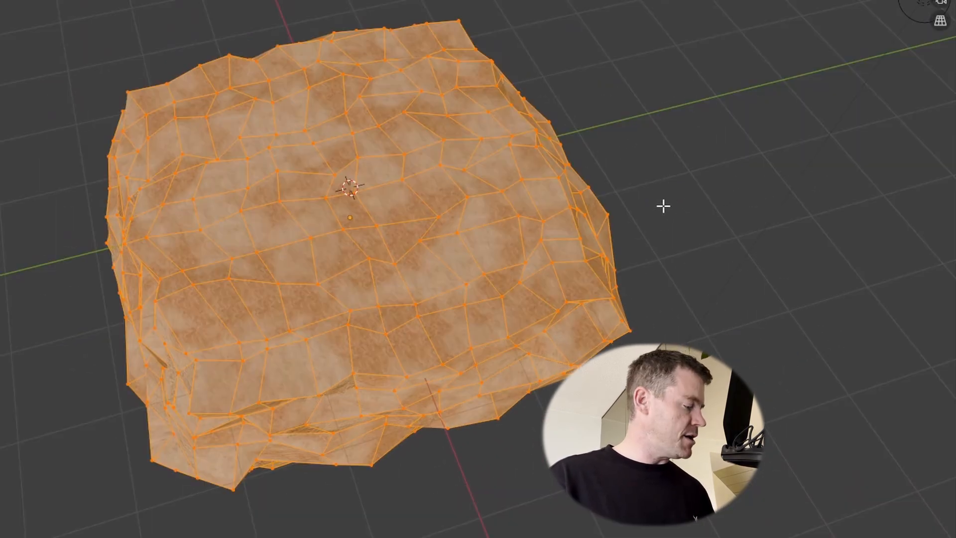
key("u")
mouse_move(643, 206)
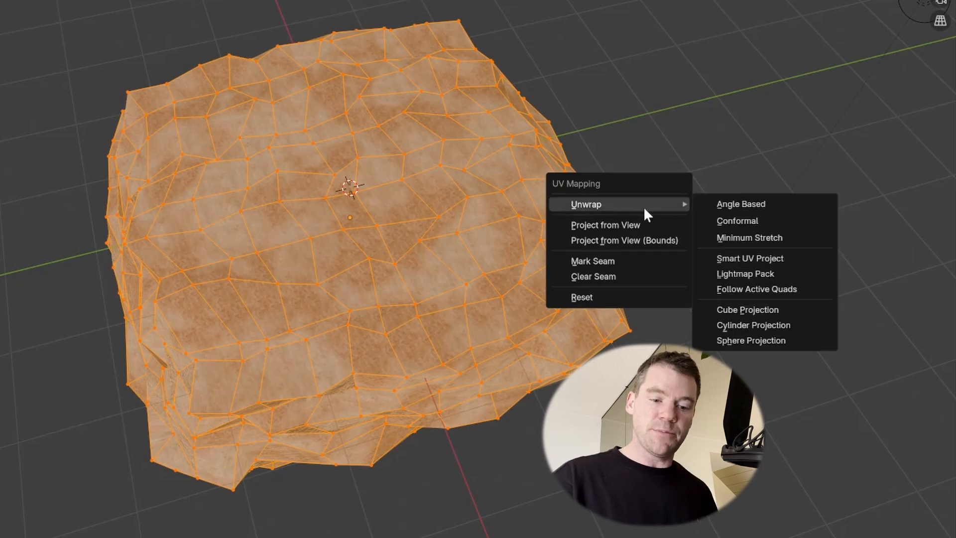
left_click(746, 256)
key("Return")
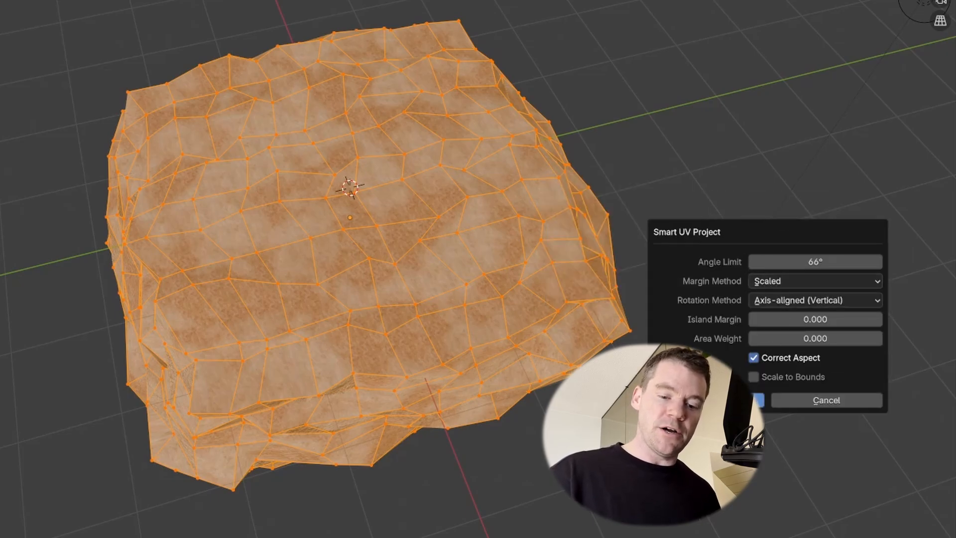
key("Tab")
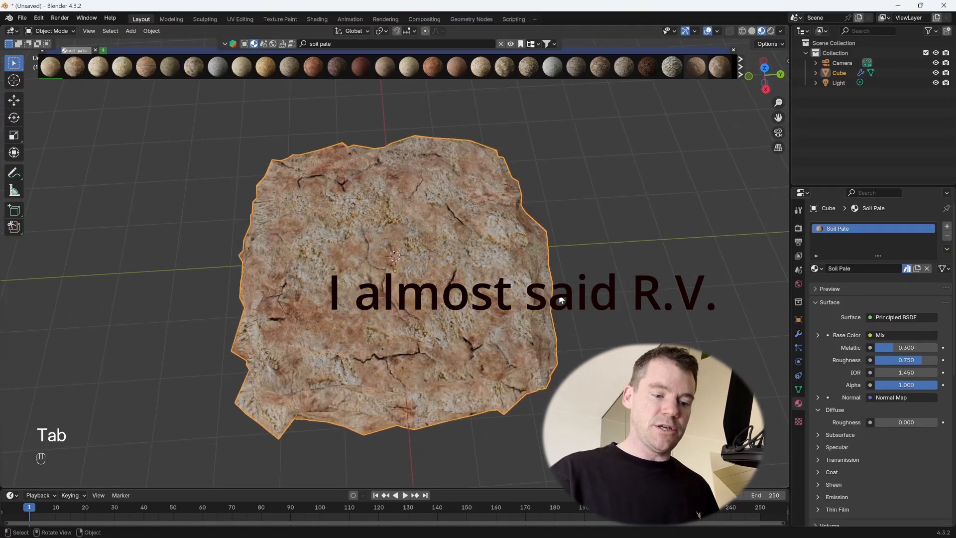
mouse_move(561, 301)
middle_mouse_down()
mouse_move(552, 310)
mouse_move(562, 342)
mouse_move(583, 297)
mouse_move(563, 284)
mouse_move(692, 296)
mouse_move(605, 330)
mouse_move(658, 282)
mouse_move(530, 303)
mouse_move(548, 288)
middle_mouse_up()
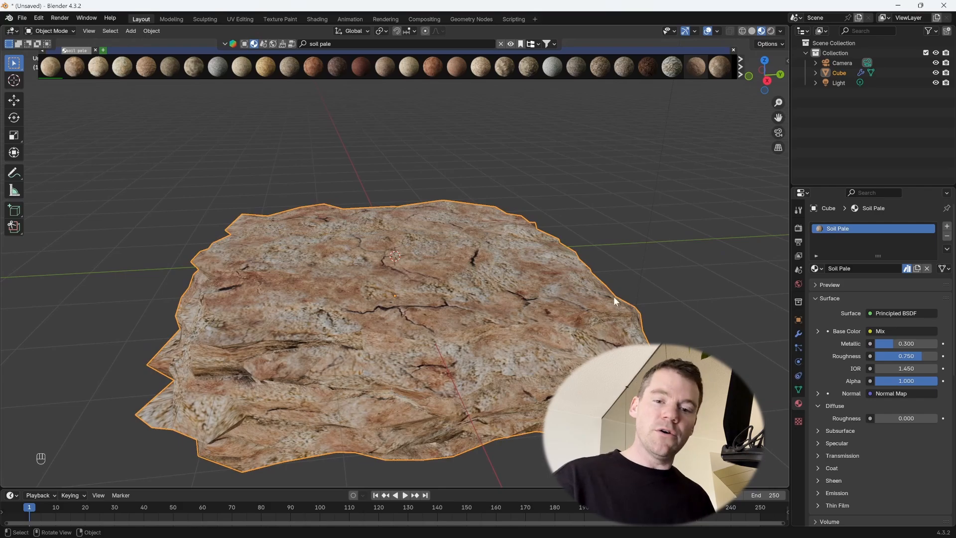
Rename the Cube object to "ground".
left_click(841, 73)
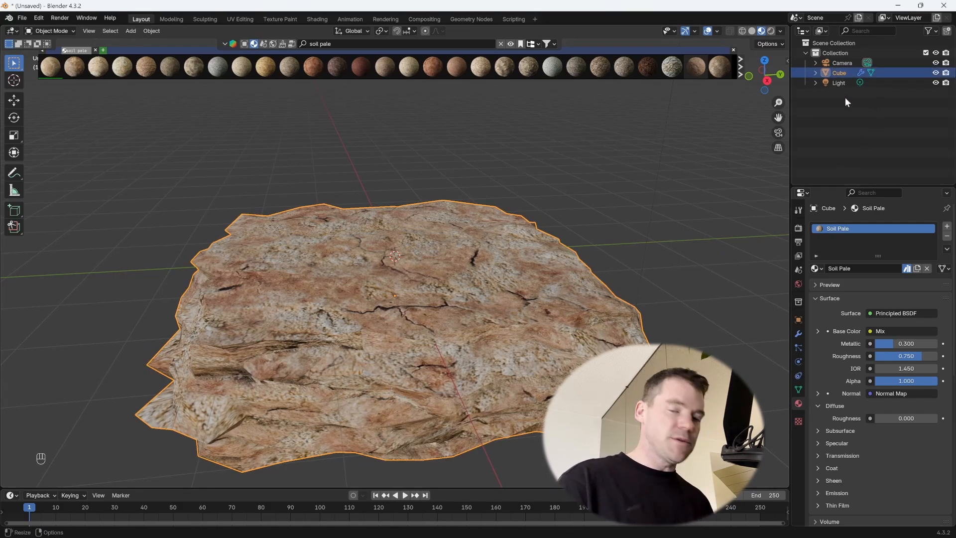
double_click(846, 73)
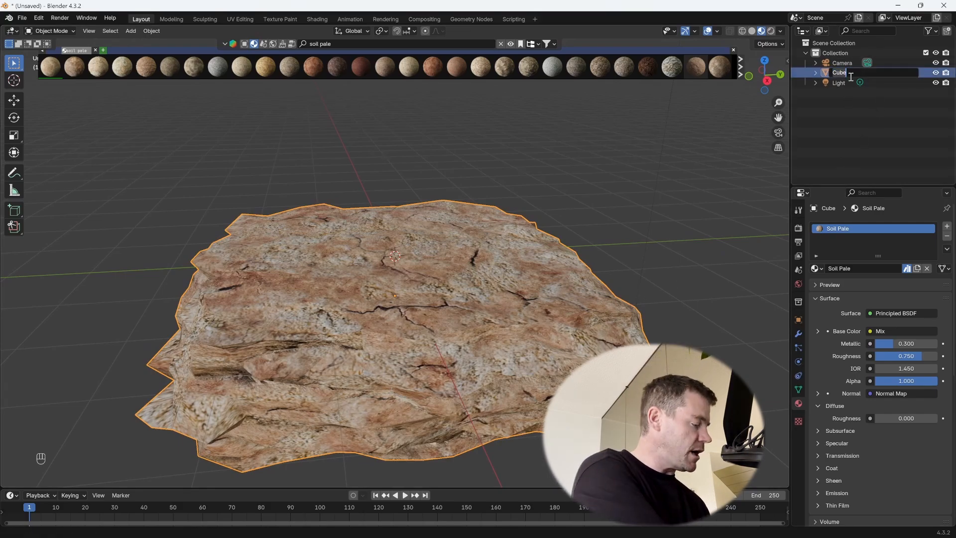
type("ground")
key("Return")
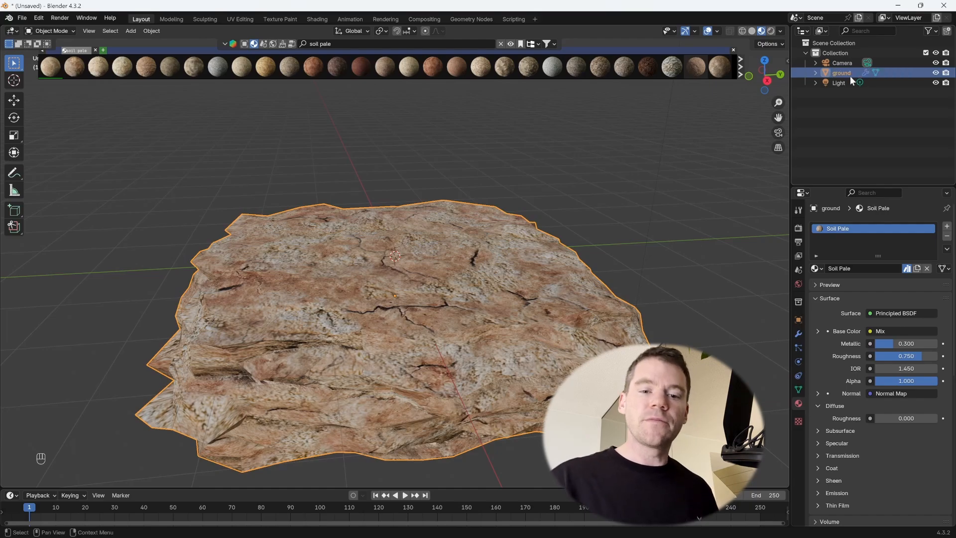
Move the Camera and Light objects out of Collection, directly into the Scene Collection.
left_click(846, 62)
double_click(847, 61)
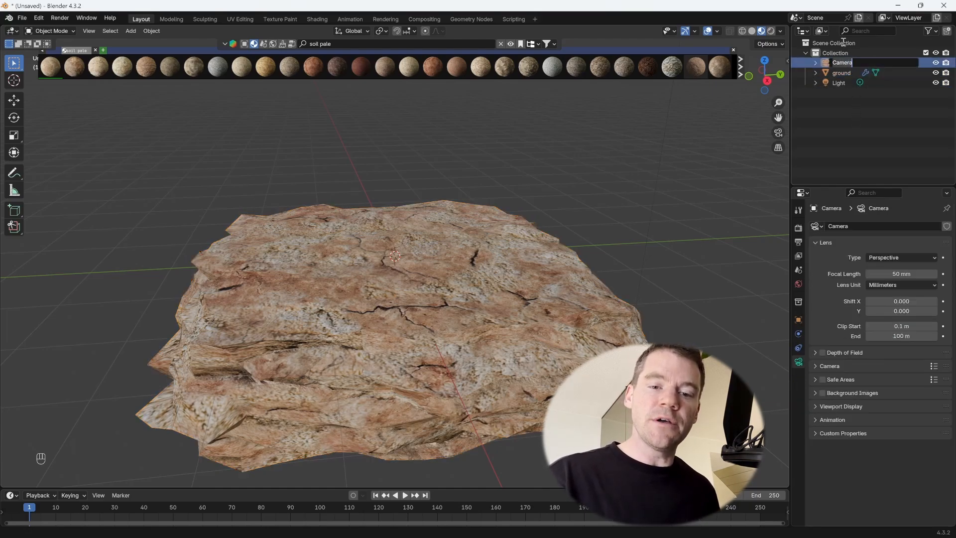
left_click(845, 88)
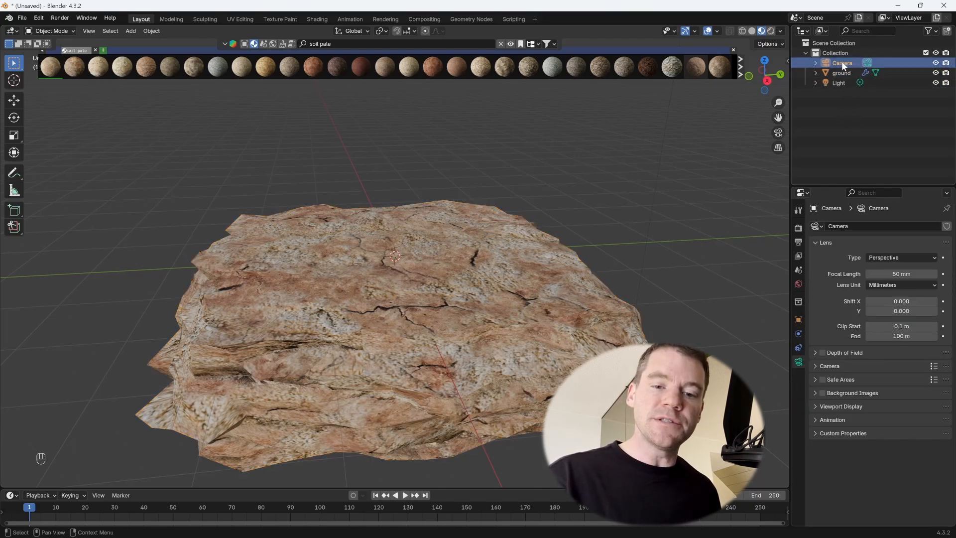
left_click_drag(842, 62, 844, 47)
left_click(842, 72)
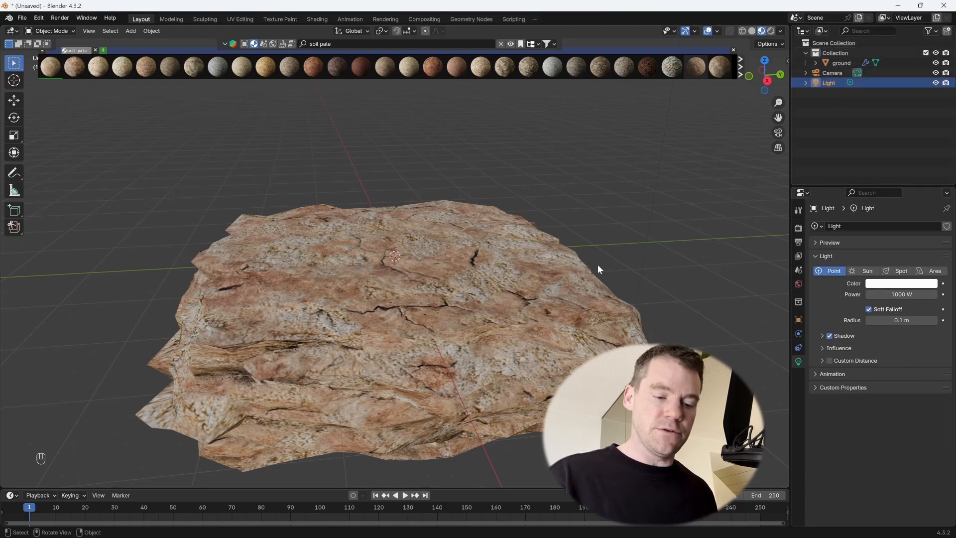
Add an Ico Sphere with 2 subdivisions and 1 m radius at the origin, inside Collection.
middle_click_drag(598, 264, 560, 317)
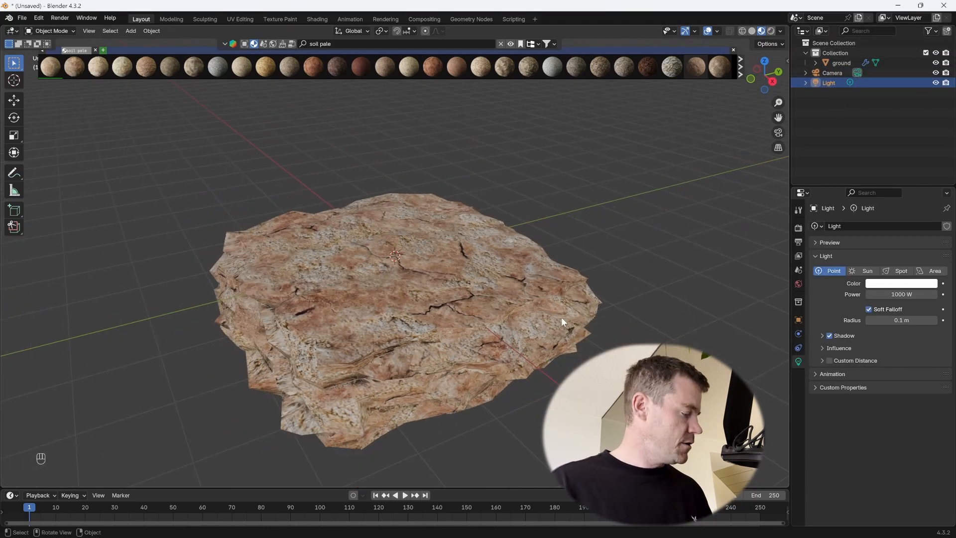
left_click(835, 53)
key("shift+a")
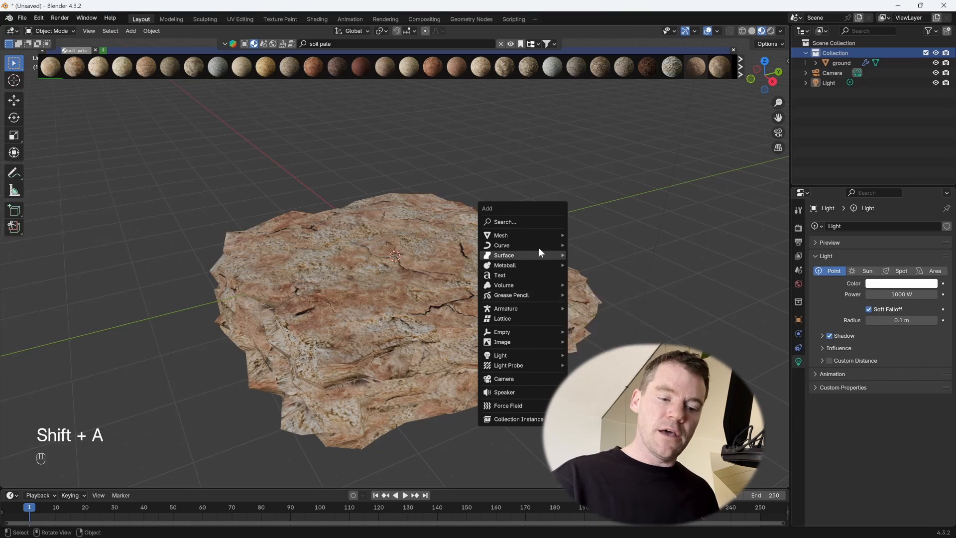
mouse_move(535, 235)
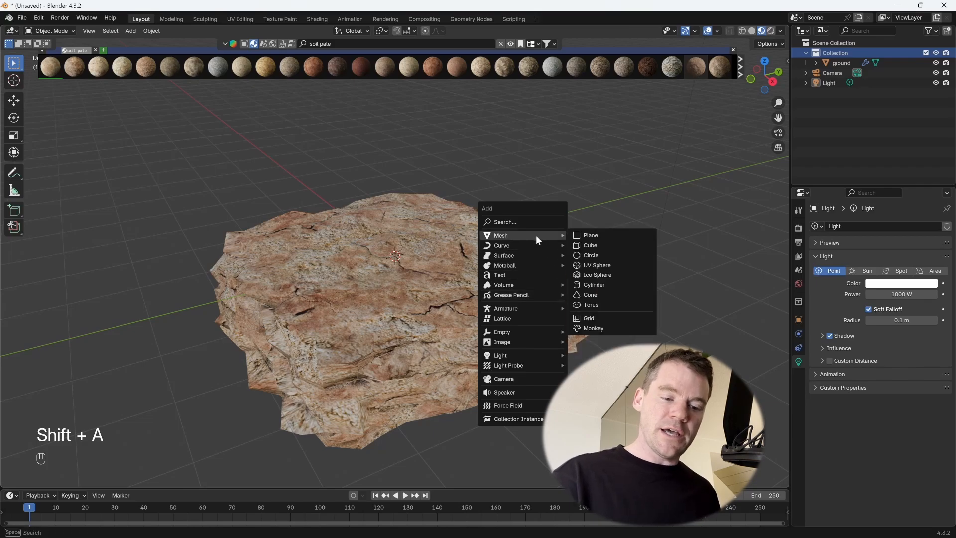
left_click(602, 275)
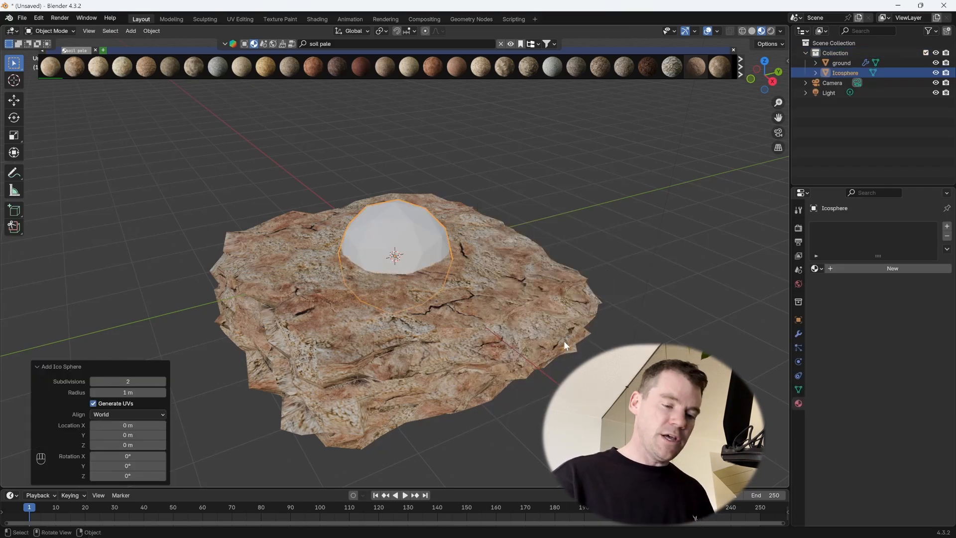
middle_click_drag(564, 341, 504, 400)
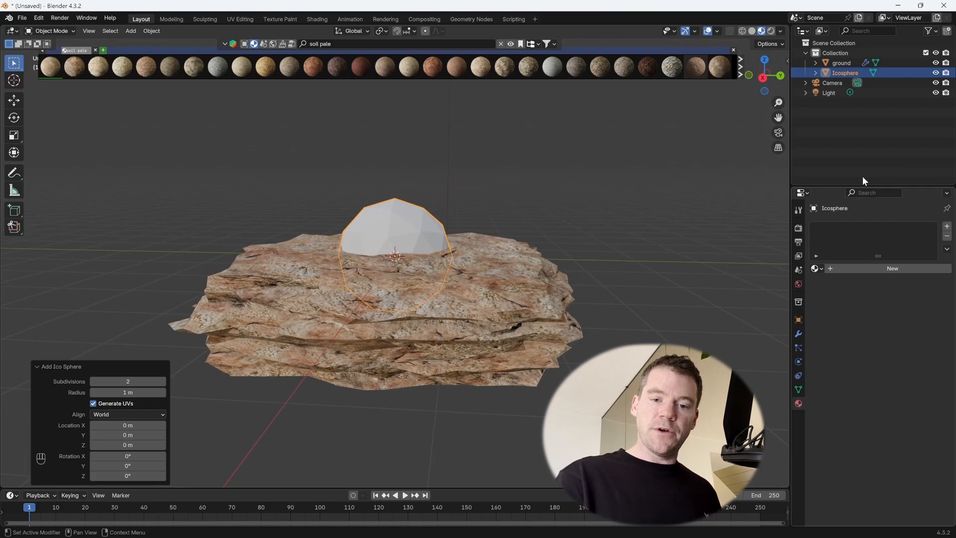
Rename the Icosphere to "emitter" and move it out of Collection, directly into the Scene Collection.
double_click(848, 73)
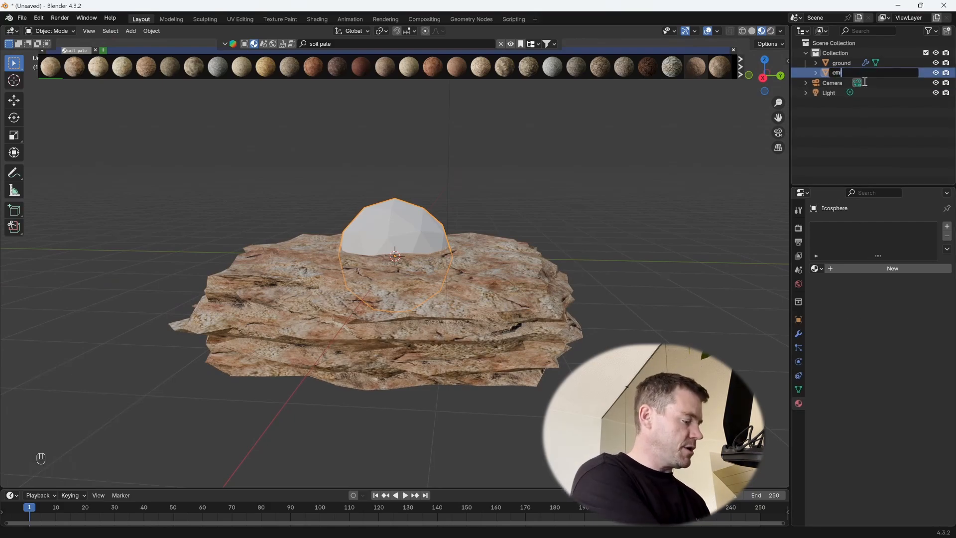
key("Return")
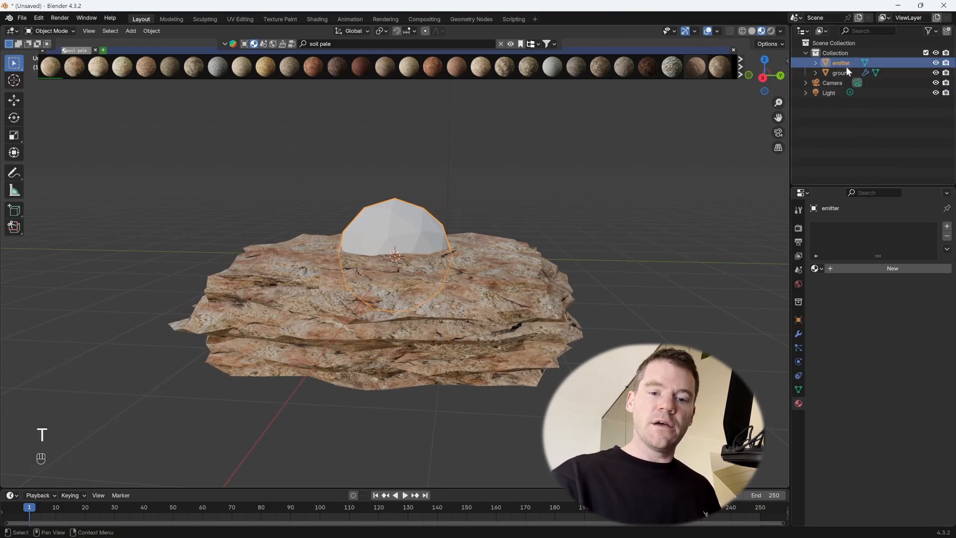
mouse_move(843, 62)
left_mouse_down()
mouse_move(846, 44)
mouse_move(846, 52)
left_mouse_up()
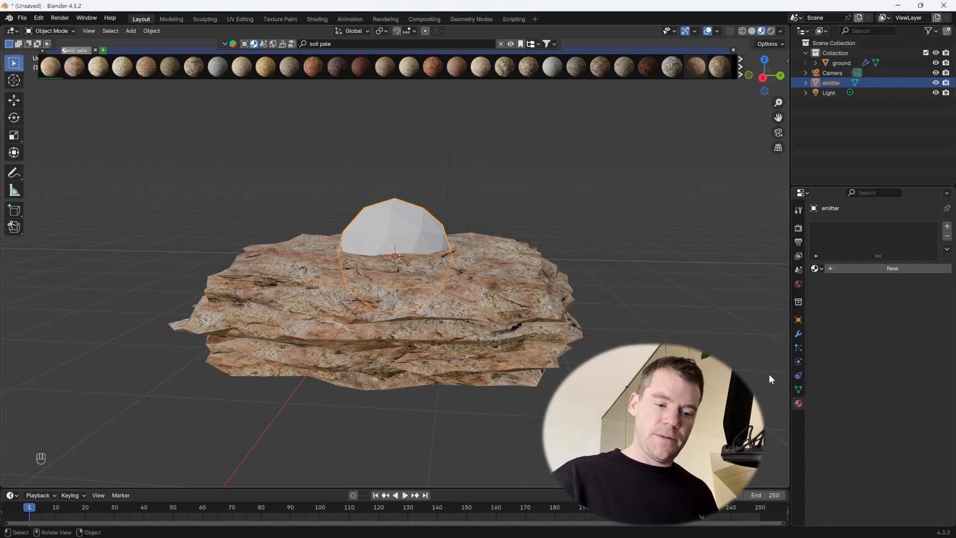
Add a particle system to the emitter object and name it "dust cloud".
left_click(798, 348)
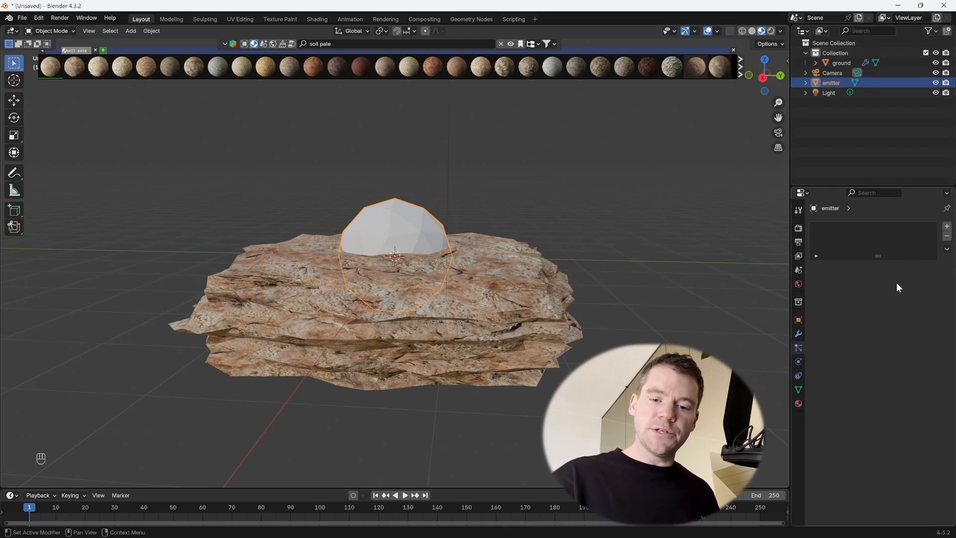
left_click(946, 226)
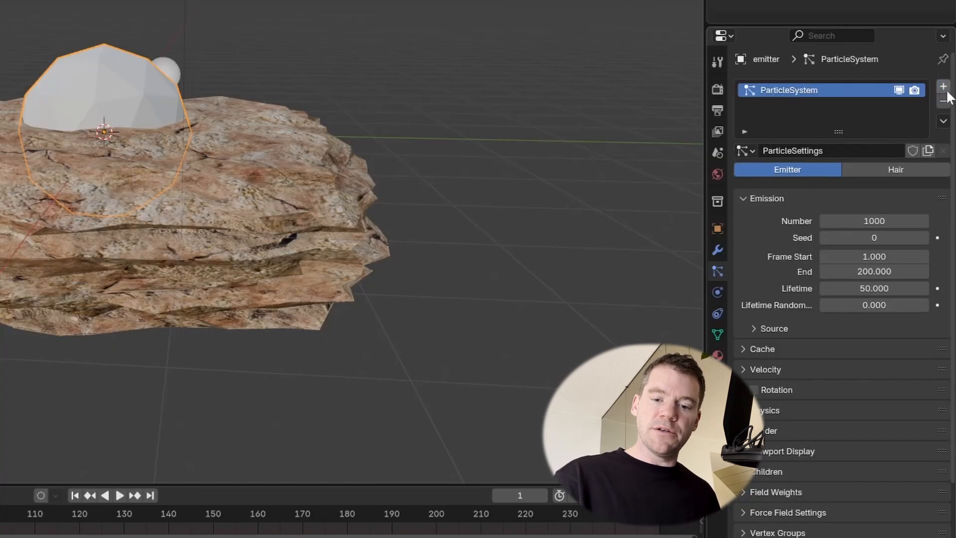
left_click(835, 151)
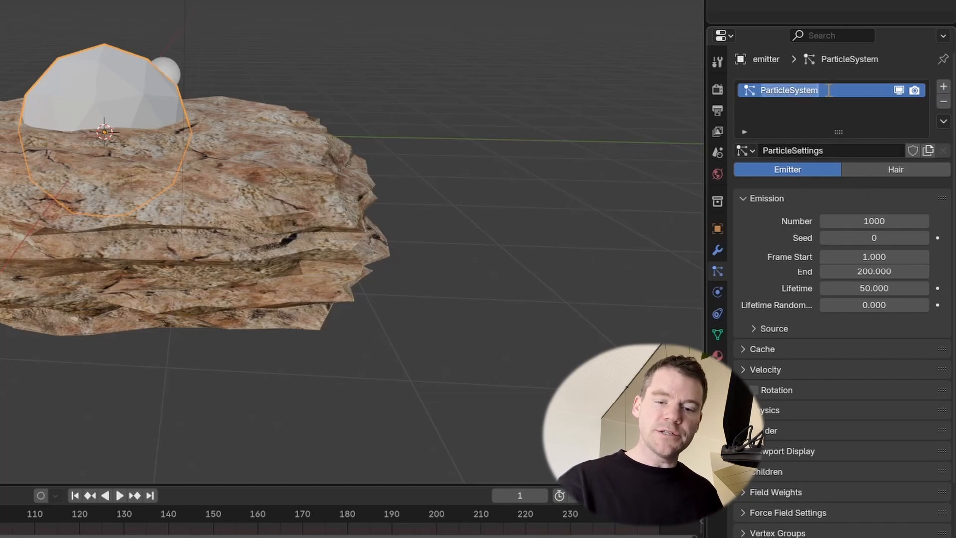
type("dust cloud")
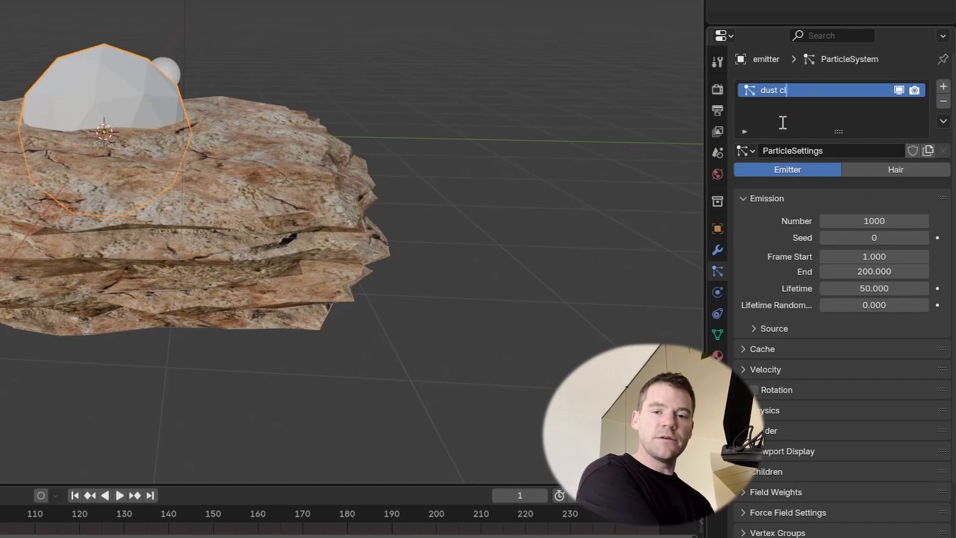
Set the dust cloud's emission to 100 particles, frame start 10, end 600 and lifetime 30.
left_click(872, 221)
type("100")
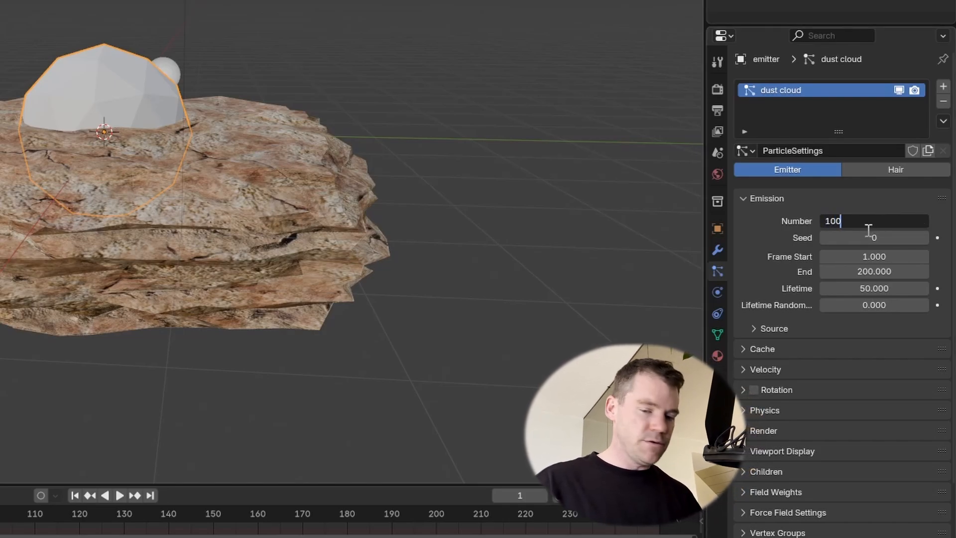
key("Return")
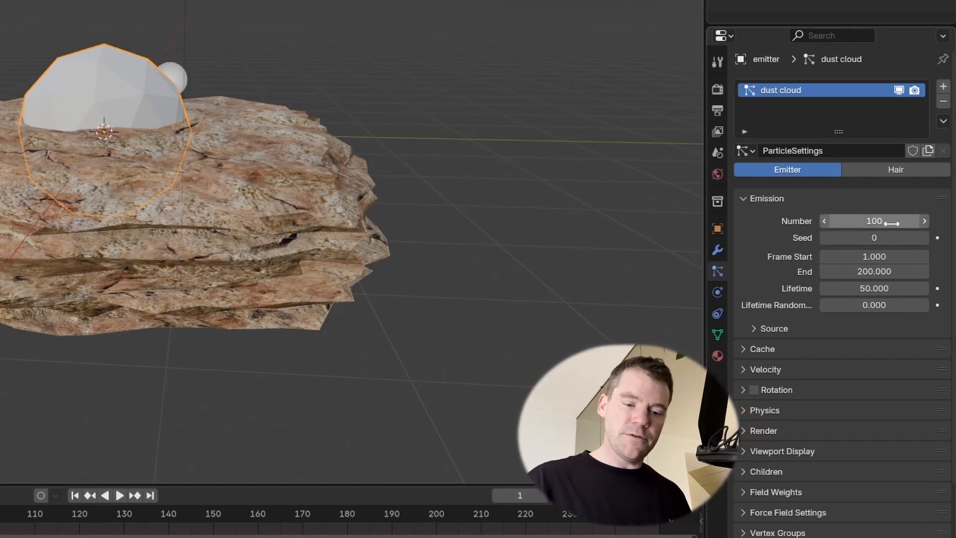
left_click(878, 270)
key("Return")
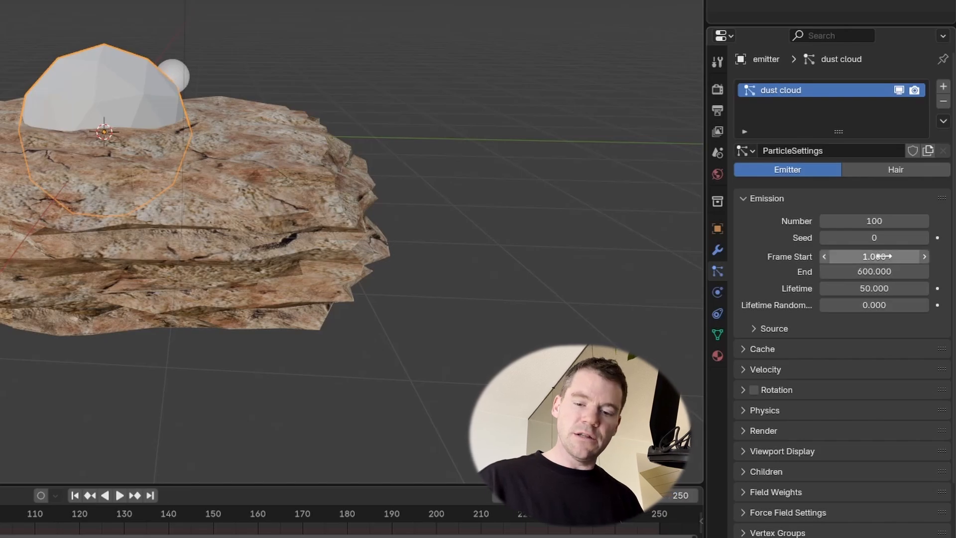
left_click(880, 255)
type("10")
key("Return")
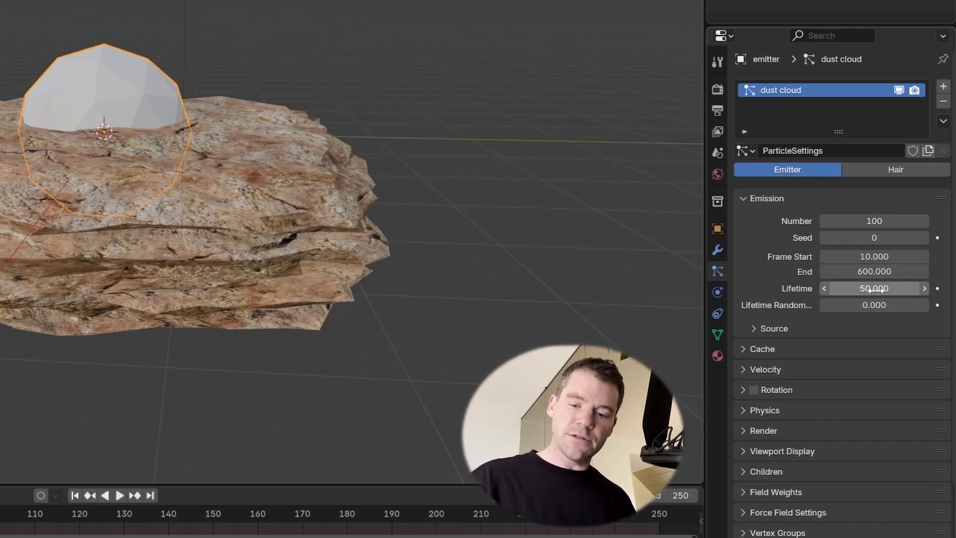
left_click(876, 288)
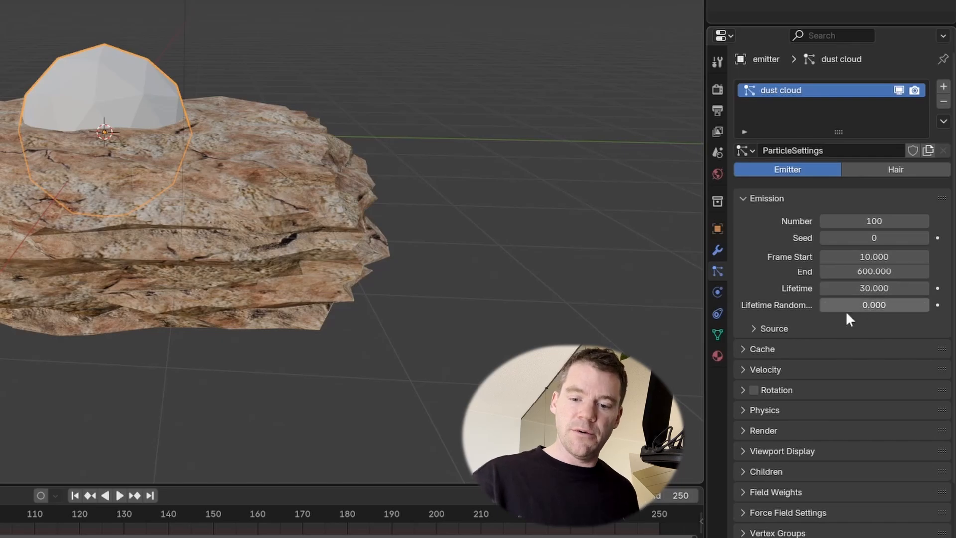
left_click(938, 289)
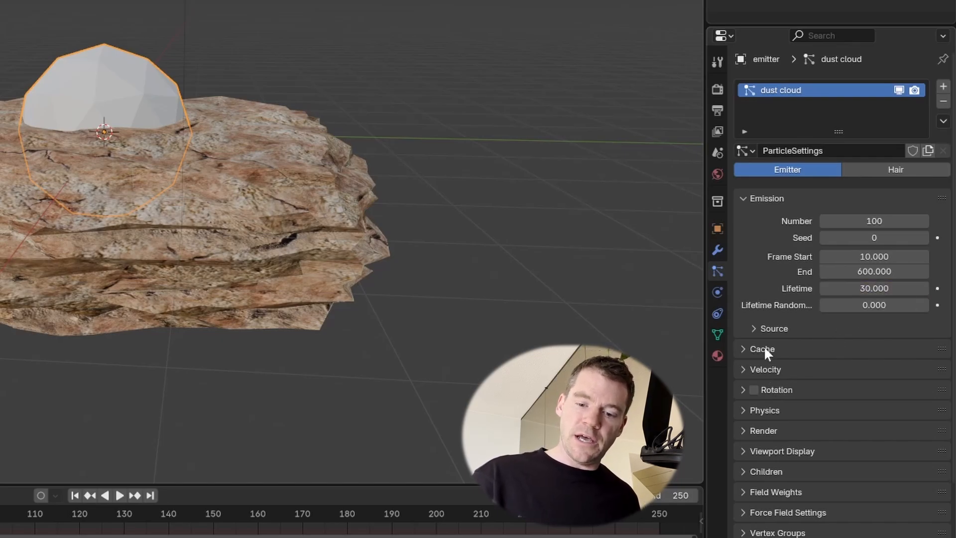
Set the particle source to emit from Volume with Random distribution and turn off Even Distribution.
left_click(871, 351)
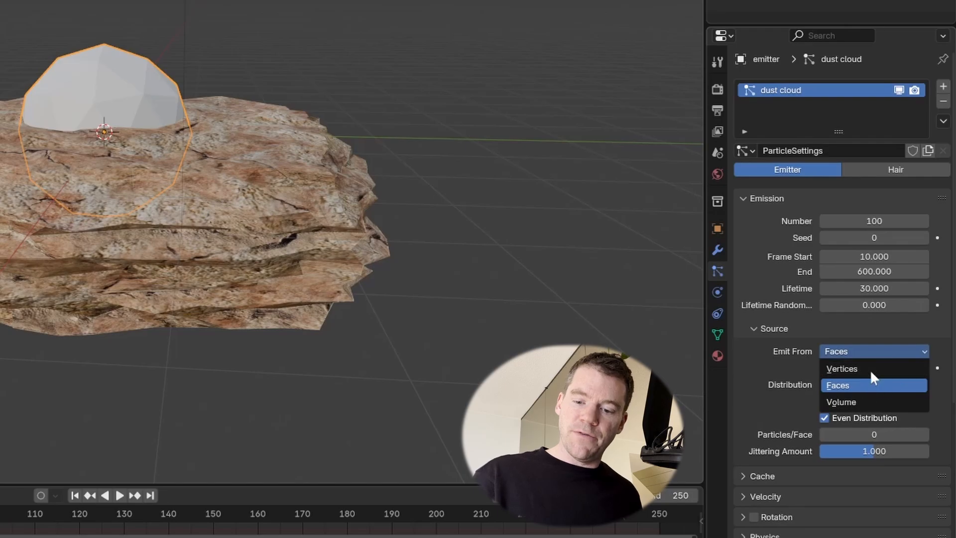
left_click(861, 402)
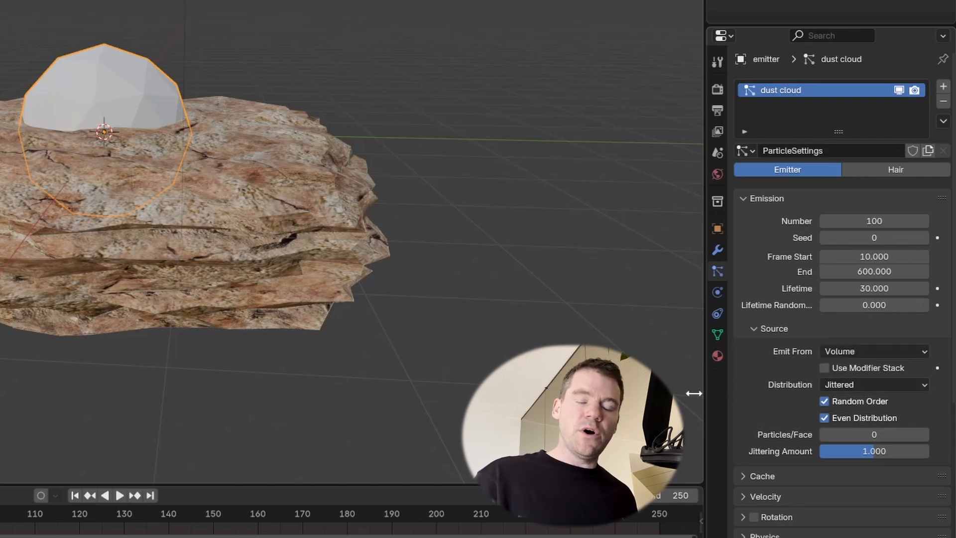
left_click(862, 383)
left_click(852, 420)
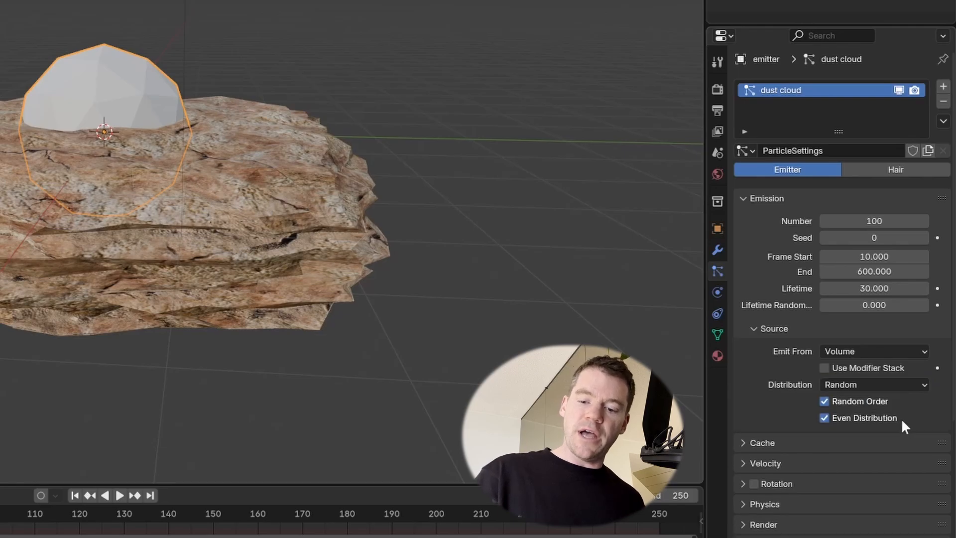
scroll(817, 437, "down", 6)
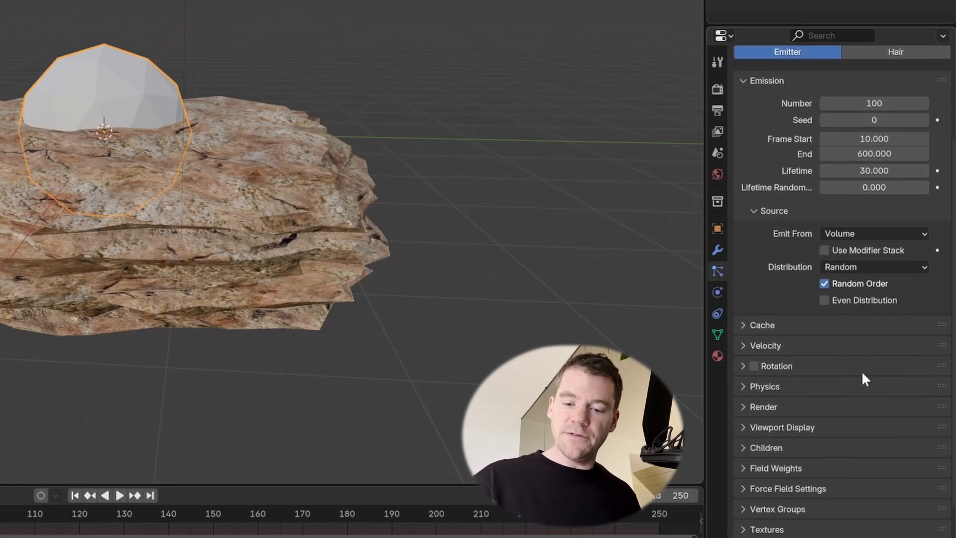
Change the particles' physics type to Fluid and set their mass to 0.5 kg.
left_click(762, 347)
left_click(891, 372)
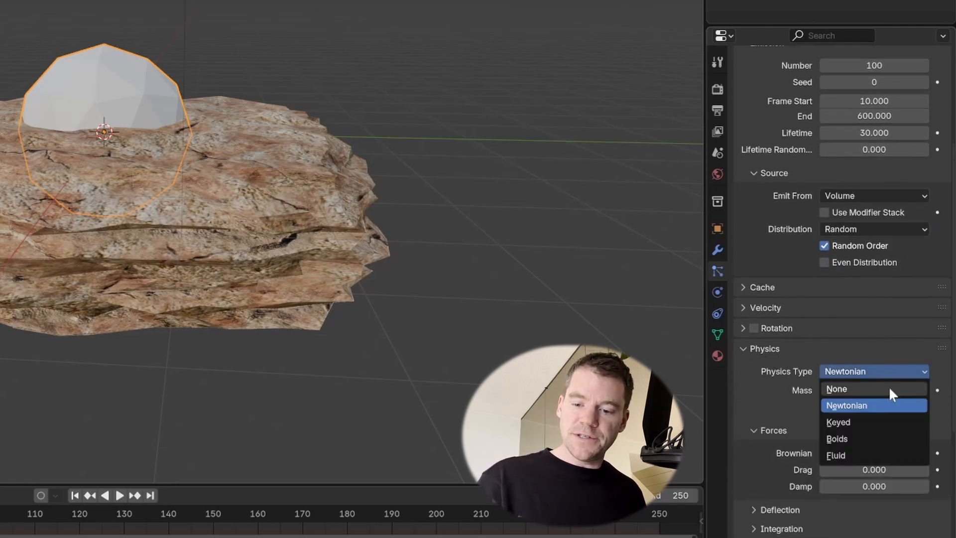
left_click(852, 453)
scroll(886, 429, "down", 2)
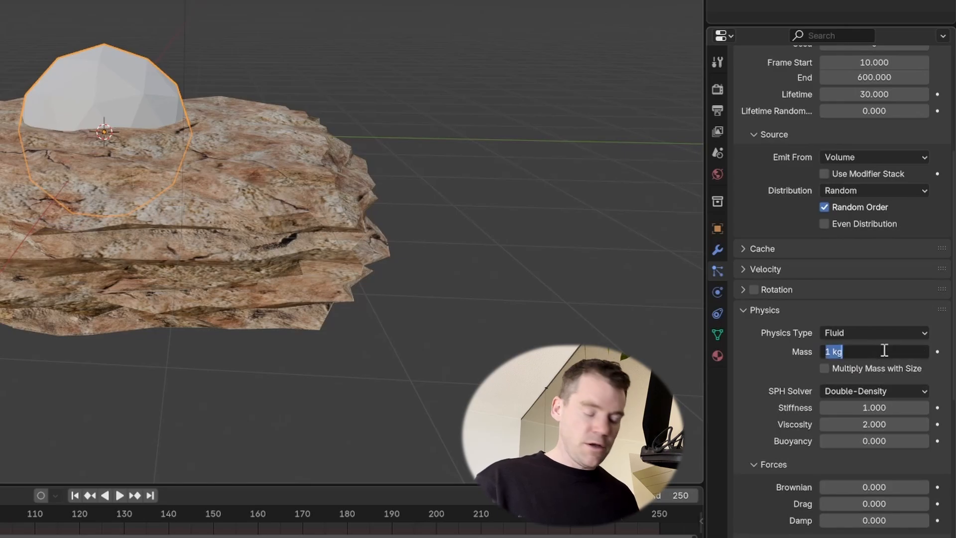
type("0.5")
key("Return")
Set both Drag and Damp in the dust cloud's physics forces to 0.5.
scroll(891, 405, "down", 5)
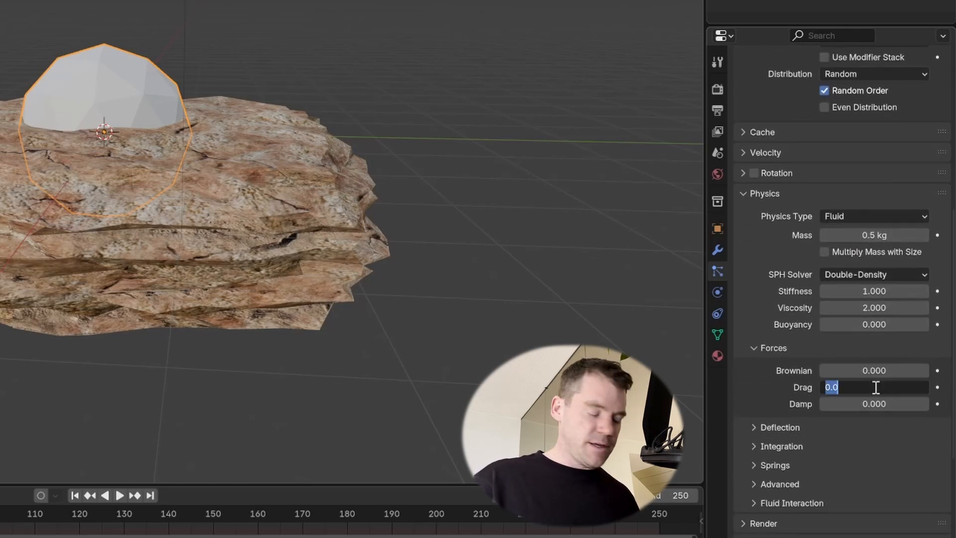
left_click(863, 404)
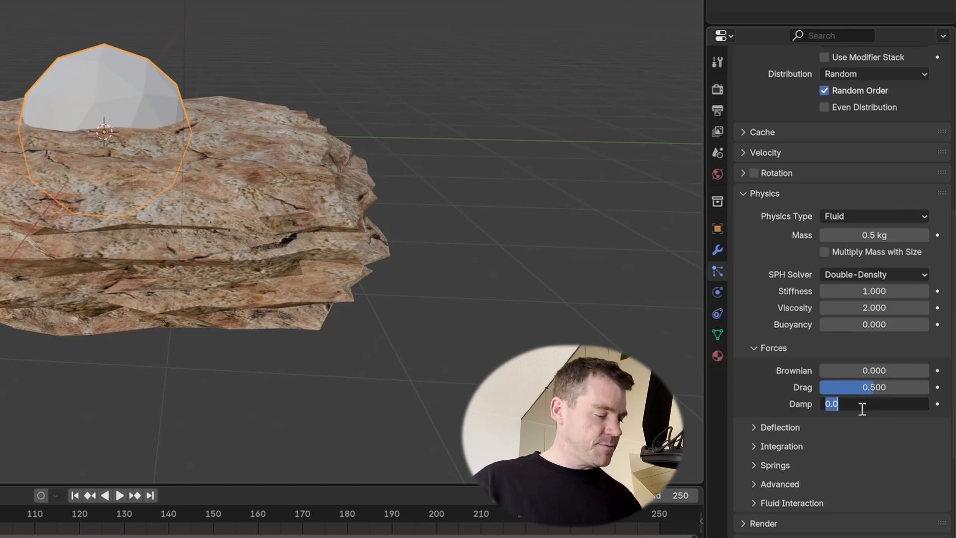
scroll(836, 415, "down", 2)
scroll(810, 438, "down", 2)
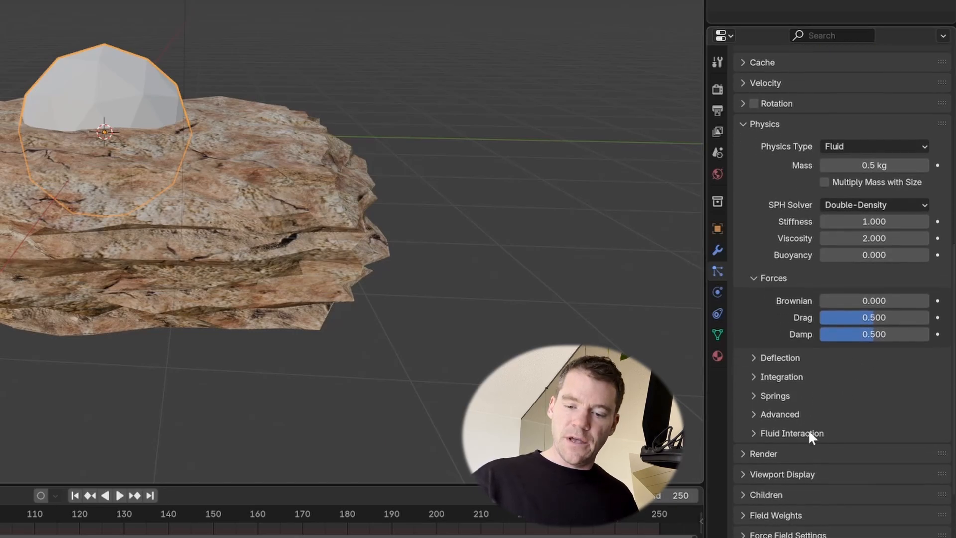
Set the dust cloud particles to render as Object.
left_click(783, 429)
scroll(806, 408, "down", 2)
scroll(864, 375, "down", 1)
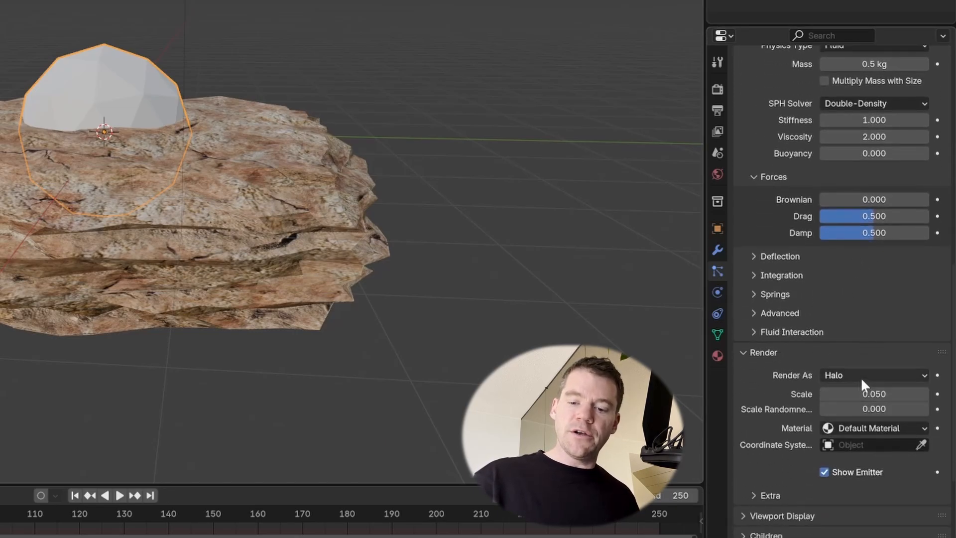
left_click(861, 377)
left_click(848, 459)
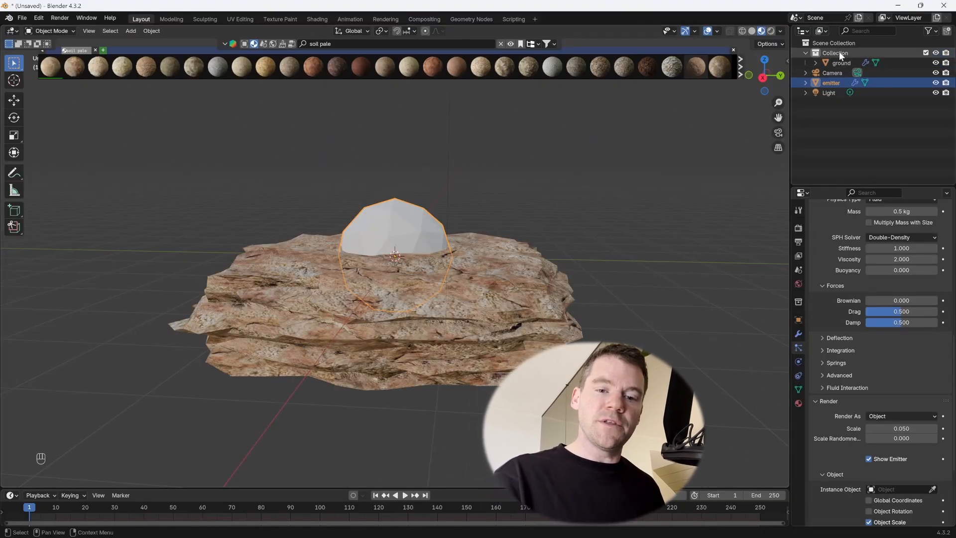
Add a second Ico Sphere with 2 subdivisions and 1 m radius at the origin, inside Collection.
scroll(556, 273, "down", 3)
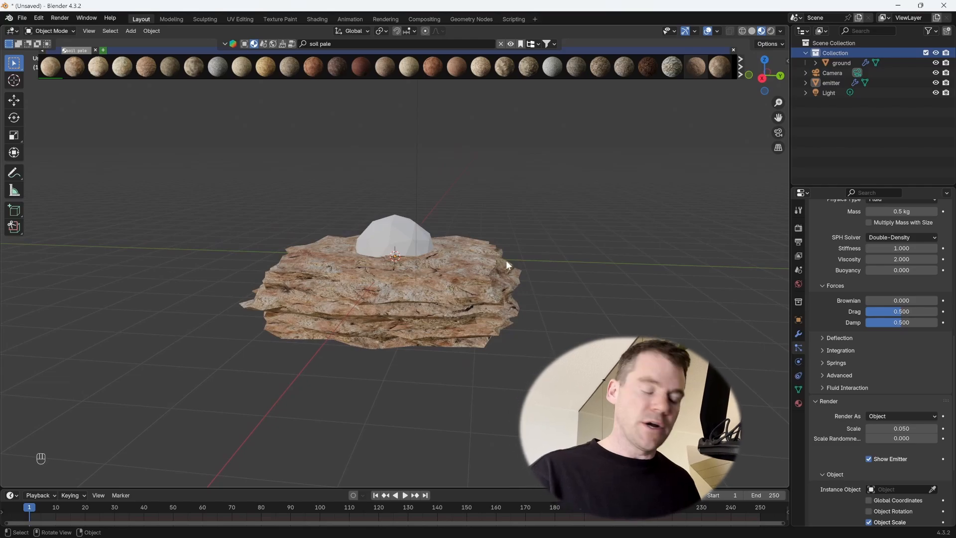
key("shift+a")
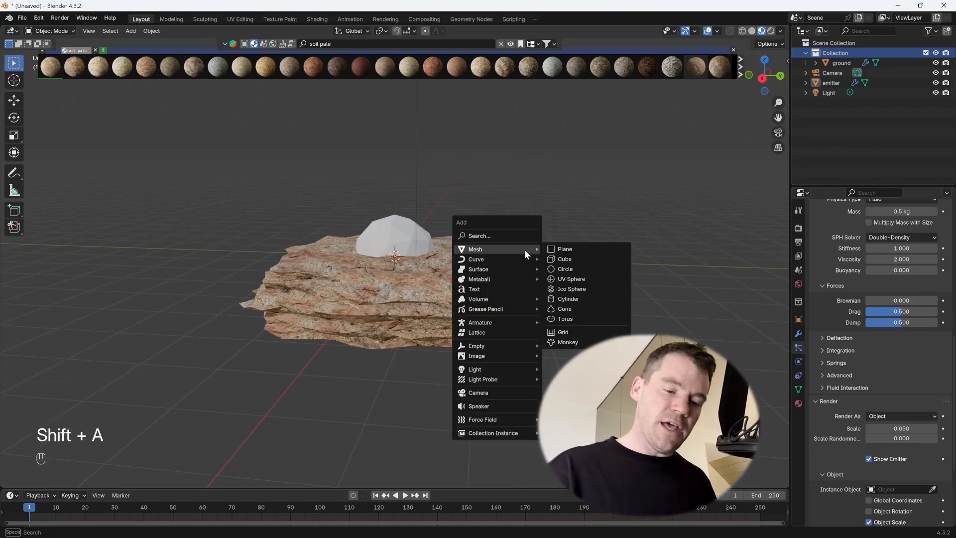
left_click(581, 288)
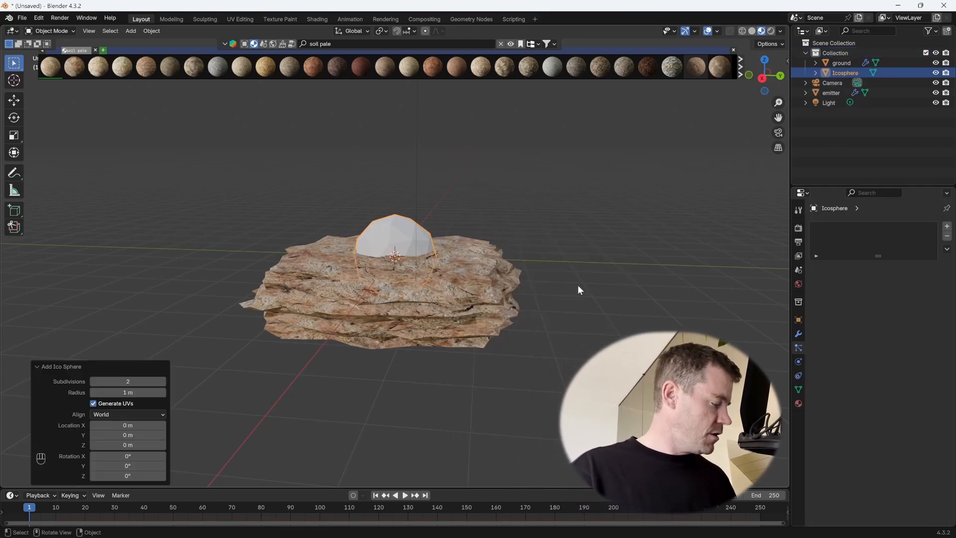
Move the new Icosphere clear of the ground by about X 1.4 m, Y -6.6 m, Z -1.9 m, and scale it to 0.2.
key("g")
left_click(297, 367)
type("s")
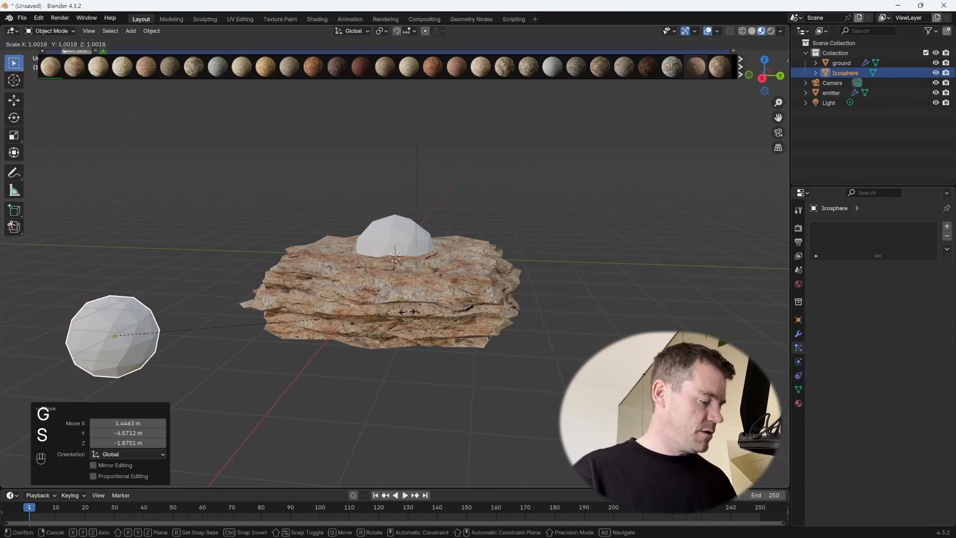
type(".2")
key("KP_Enter")
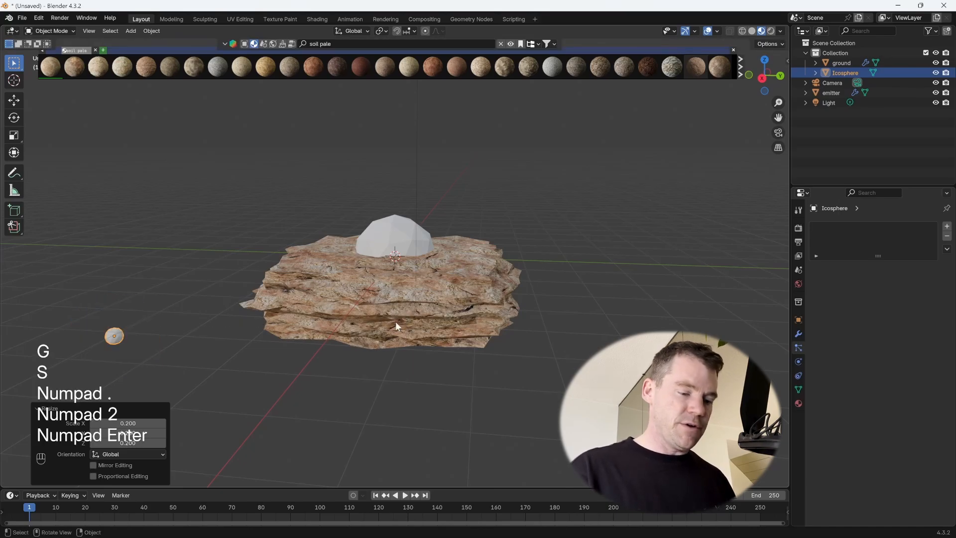
Rename the small Icosphere to "dirt particle".
double_click(847, 73)
type("dir")
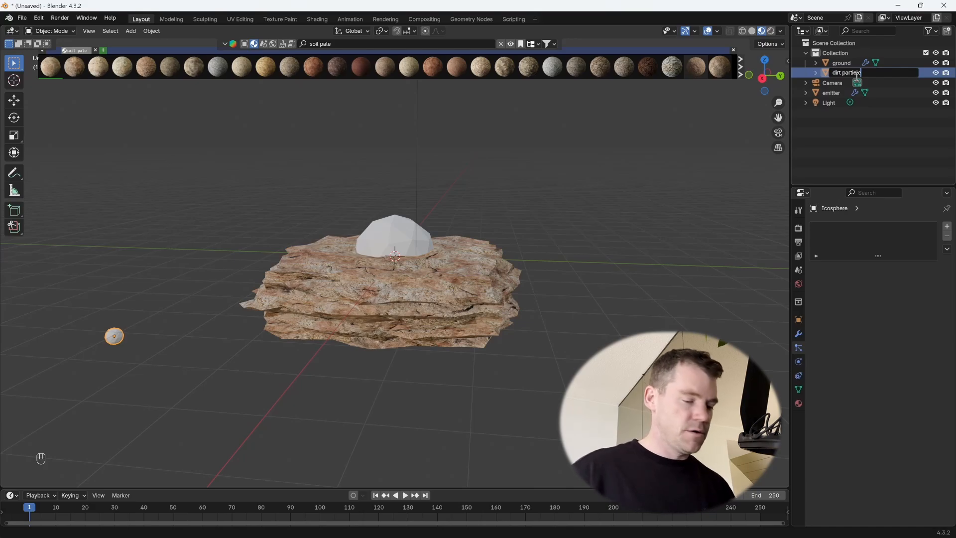
type("t particle")
key("Return")
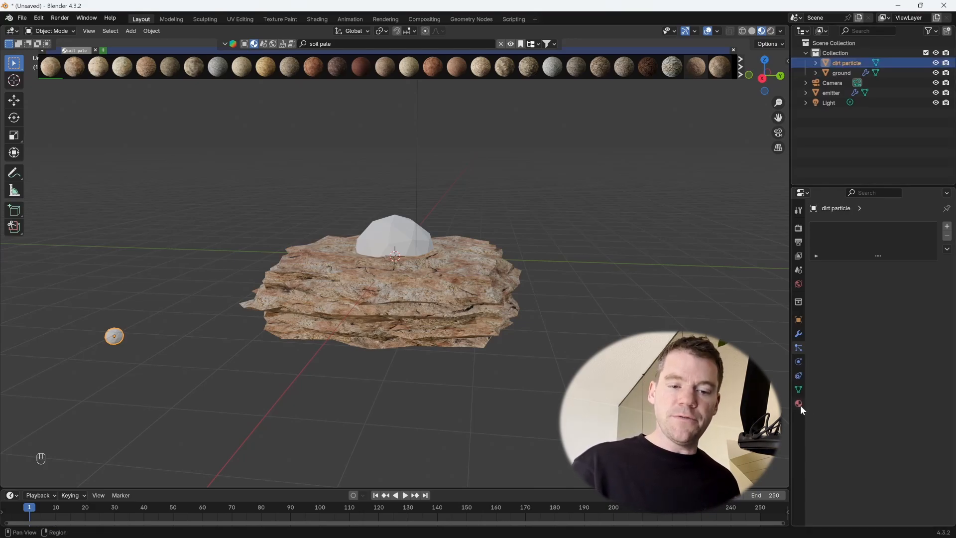
Search the material library for "fog" and apply the cloudy grey material just after Cloud Fog Plane to the dirt particle.
left_click(382, 46)
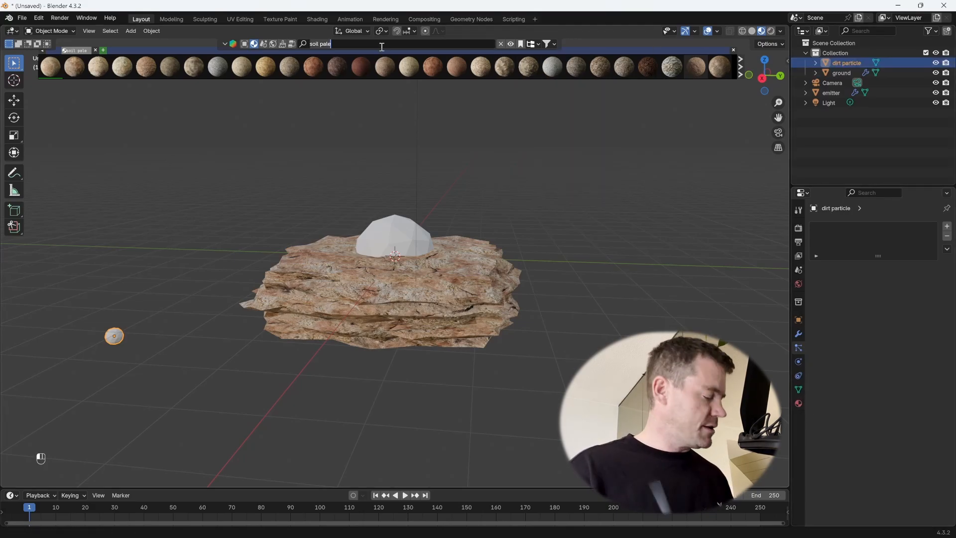
key("Return")
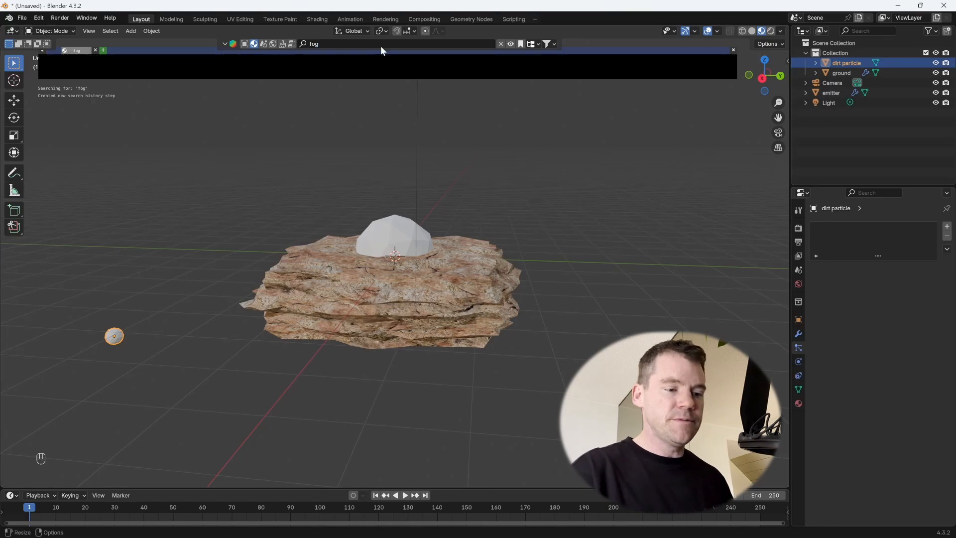
mouse_move(124, 64)
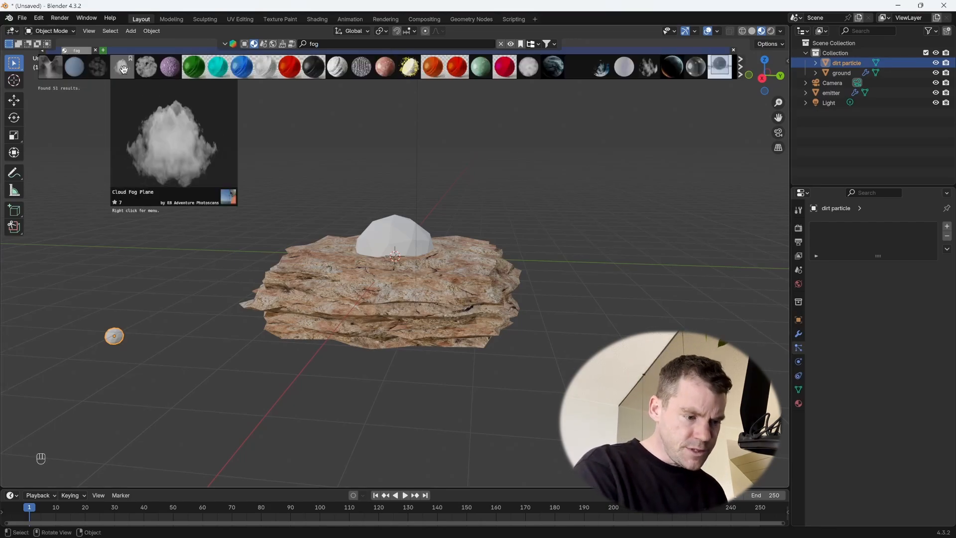
left_click_drag(145, 66, 122, 311)
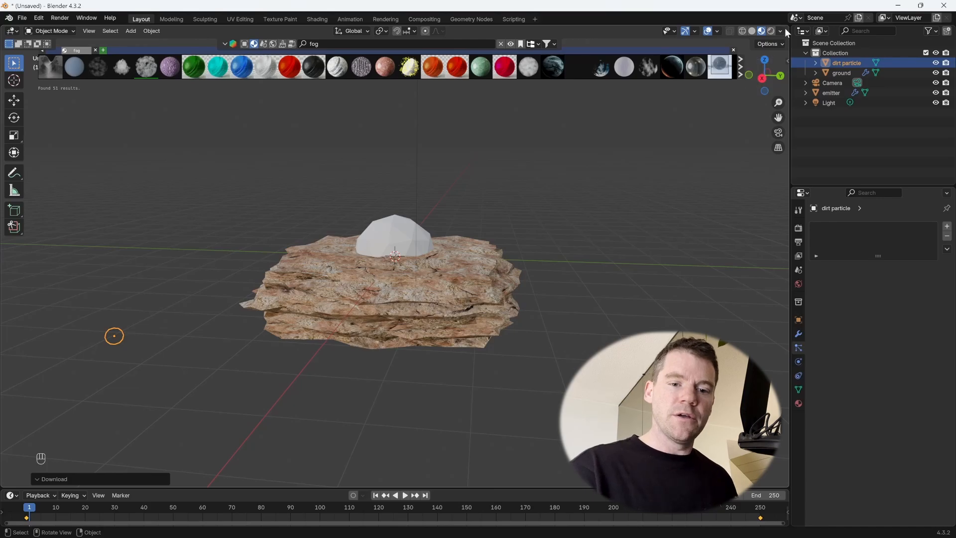
Split the 3D viewport vertically and turn the new area into a Shader Editor showing the dirt particle's fog material.
left_click_drag(784, 28, 468, 98)
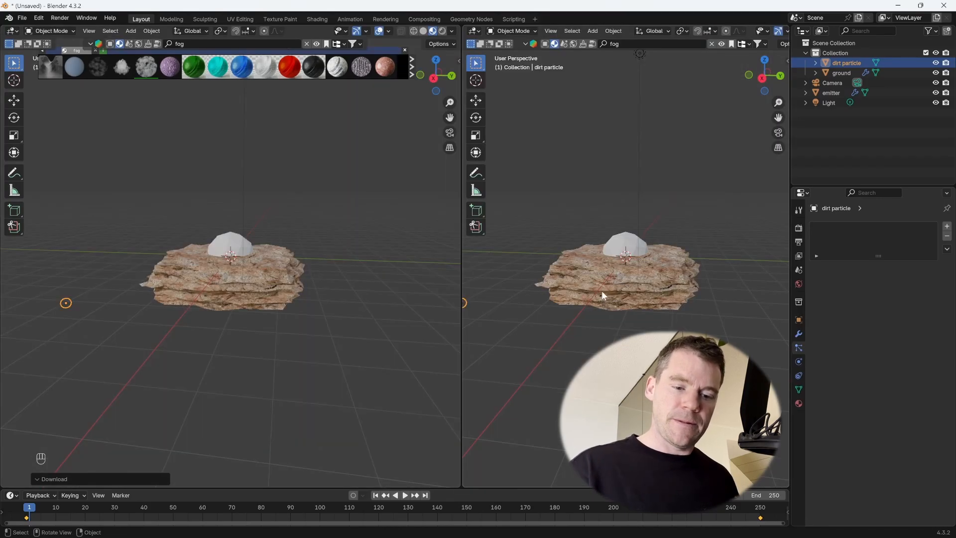
left_click(475, 30)
left_click(498, 128)
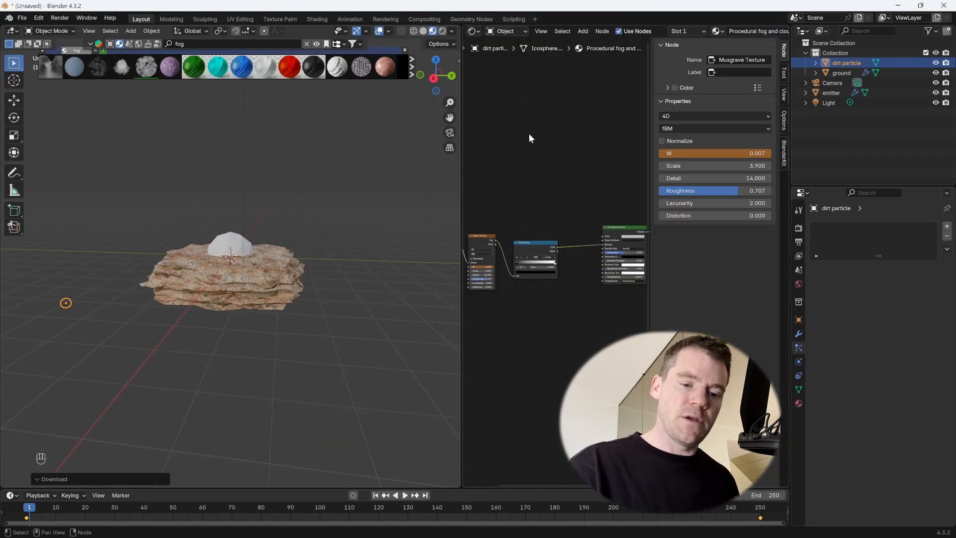
Set the Emission Strength of the dirt particle's Principled Volume node to 1.
scroll(736, 308, "up", 4)
middle_click_drag(734, 299, 824, 310)
middle_click_drag(781, 284, 740, 296)
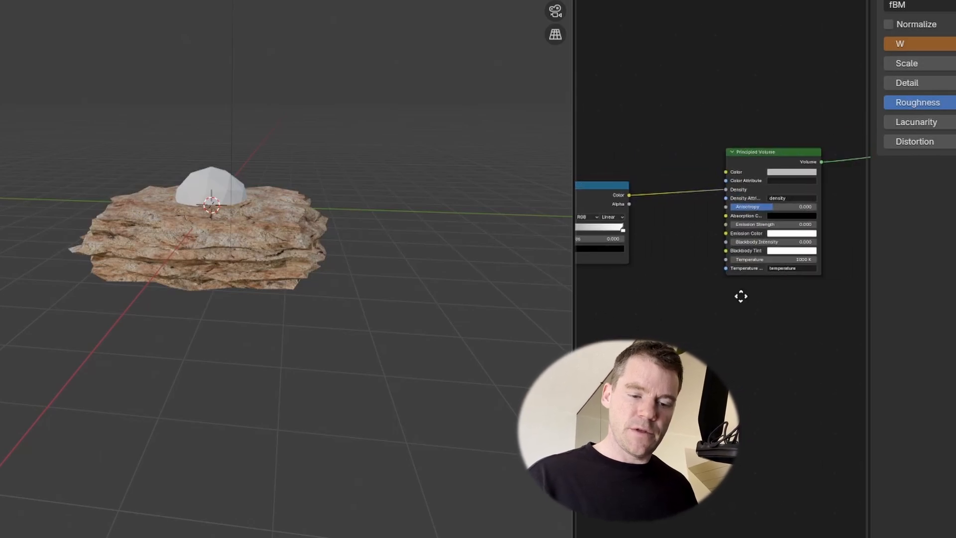
scroll(797, 204, "up", 4)
double_click(818, 232)
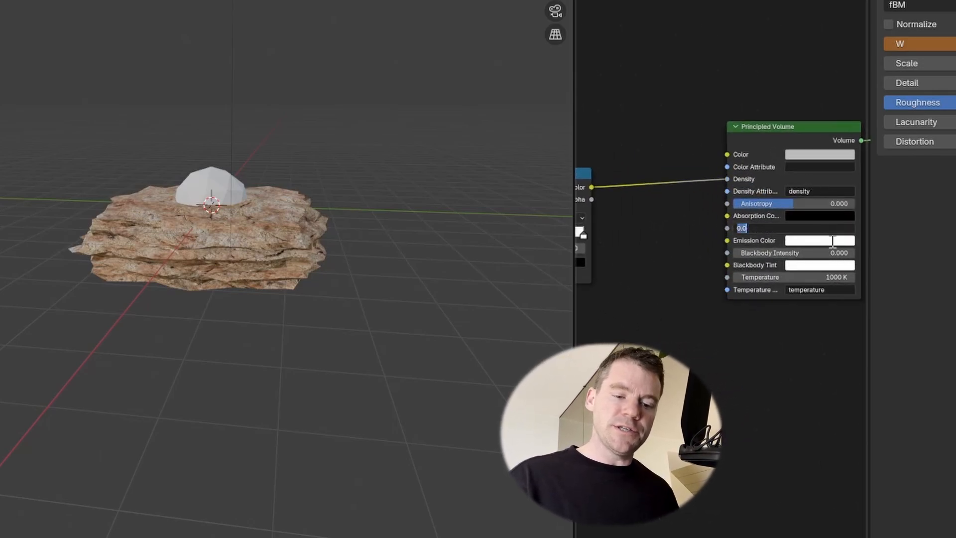
type("1")
key("Return")
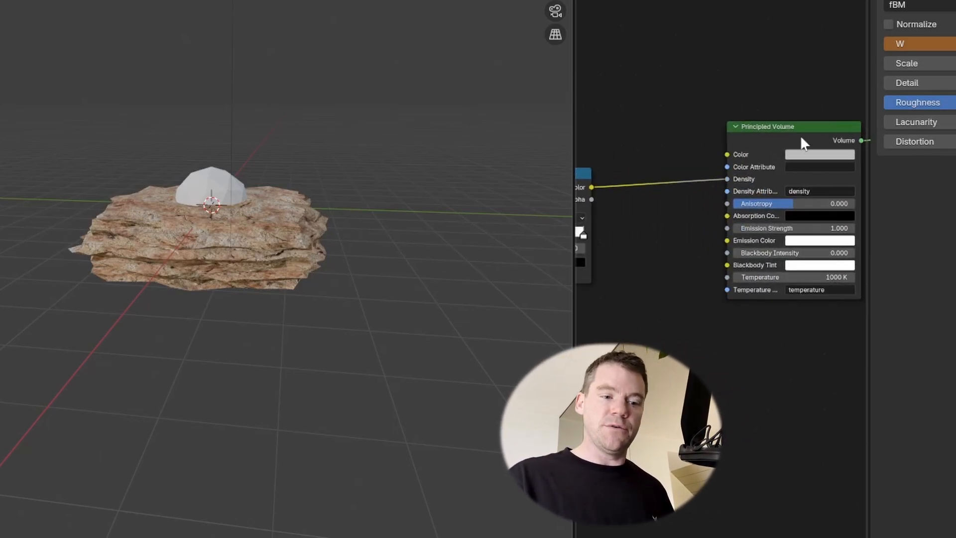
Change the Principled Volume's Emission Color to a muted orange-brown dirt tone.
middle_click_drag(263, 433, 280, 307)
scroll(289, 313, "up", 3)
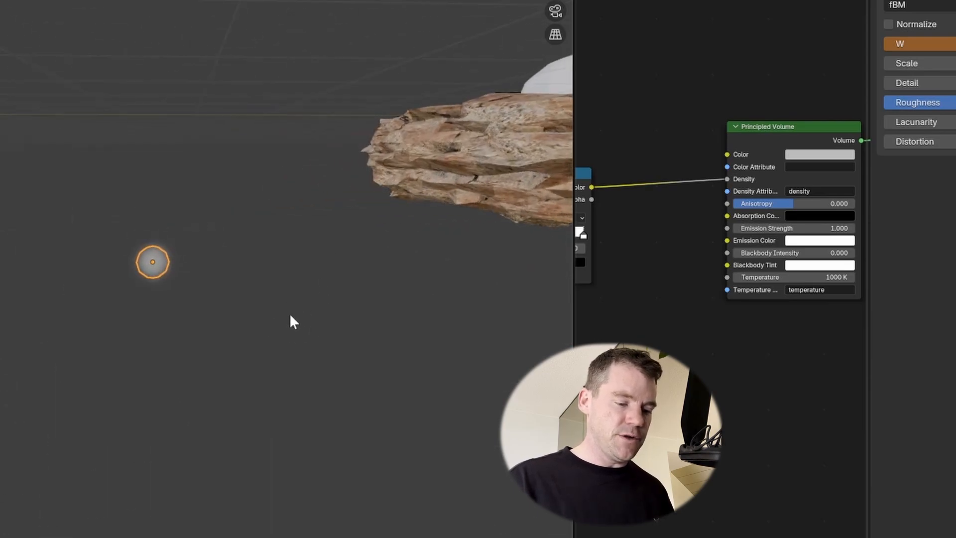
left_click(826, 240)
left_click_drag(833, 112, 882, 99)
left_click(832, 113)
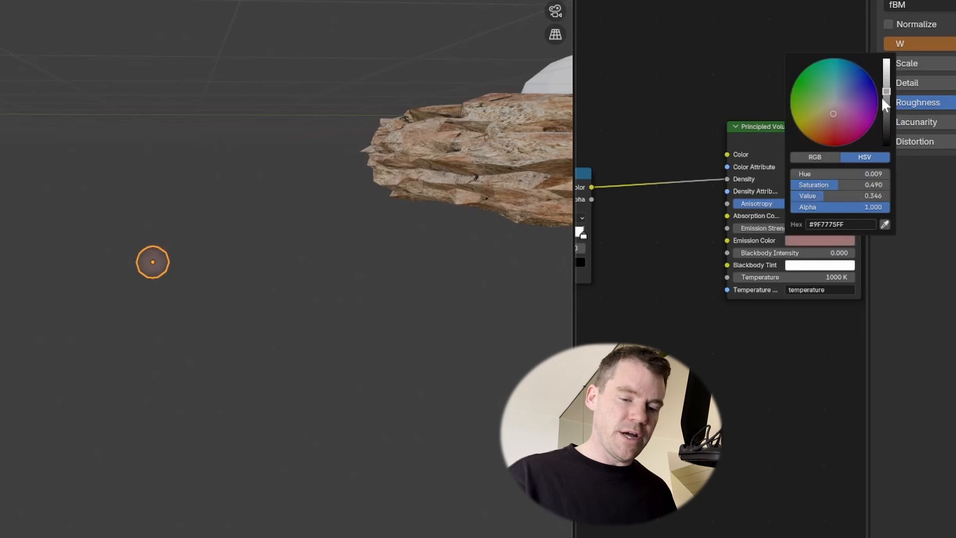
left_click_drag(832, 116, 826, 123)
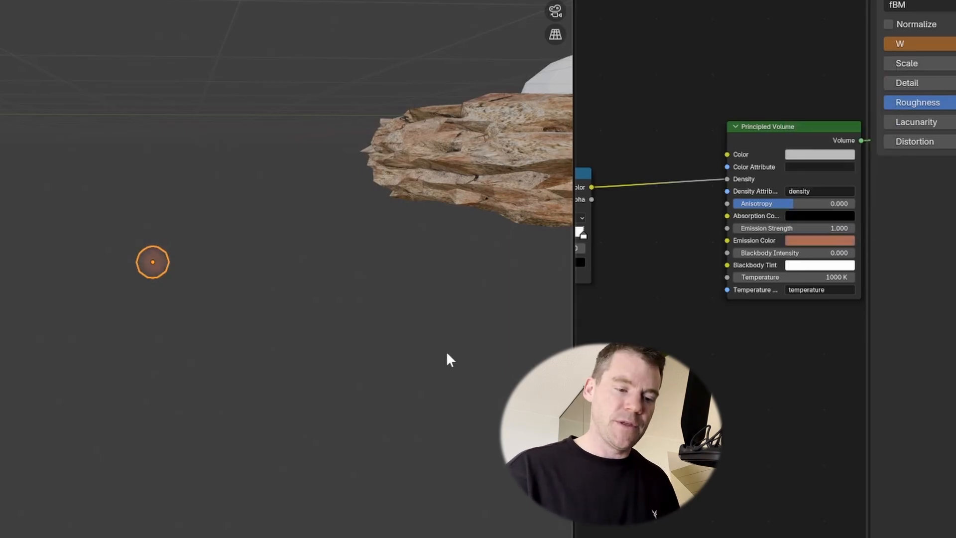
middle_click_drag(446, 353, 328, 334)
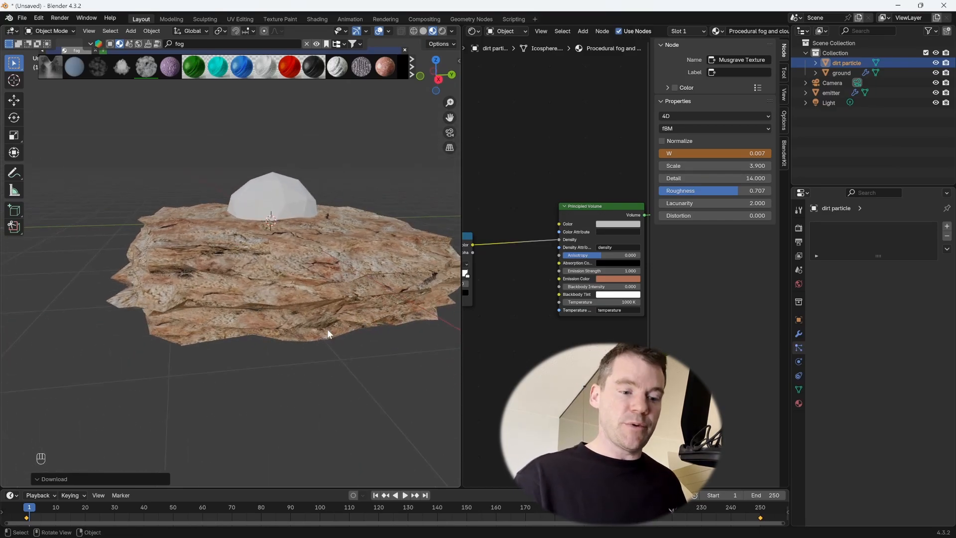
Select the emitter sphere and rename its material Material.001 as "transpartent".
left_click(288, 188)
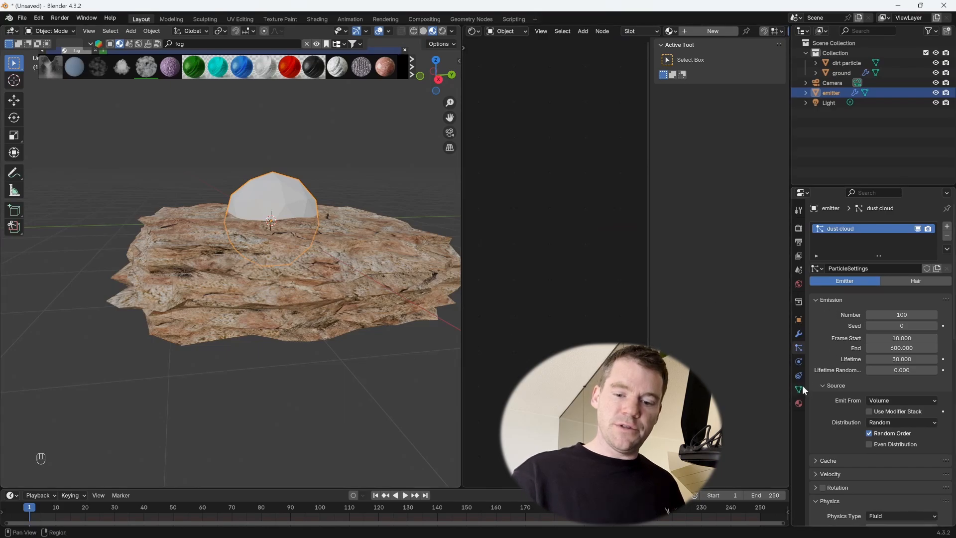
left_click(798, 403)
left_click(821, 242)
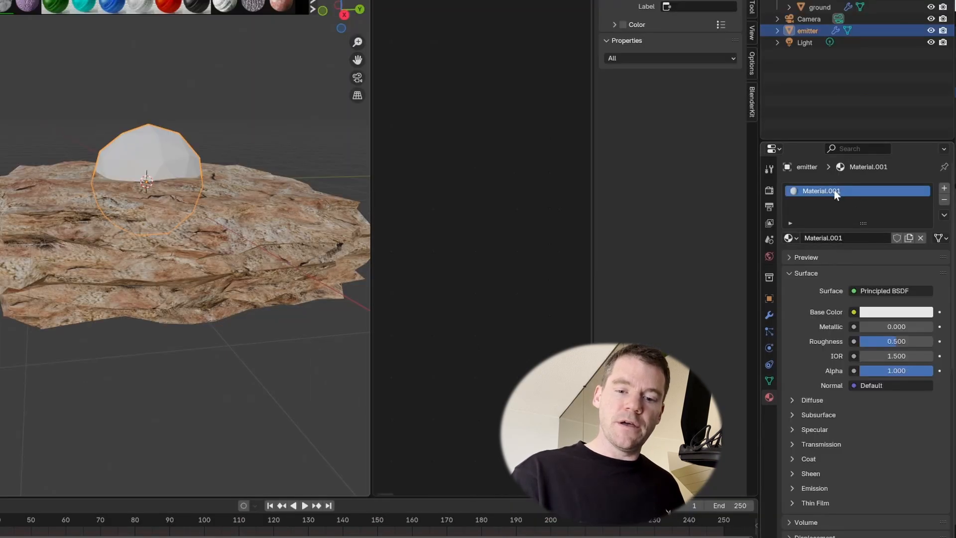
type("trans")
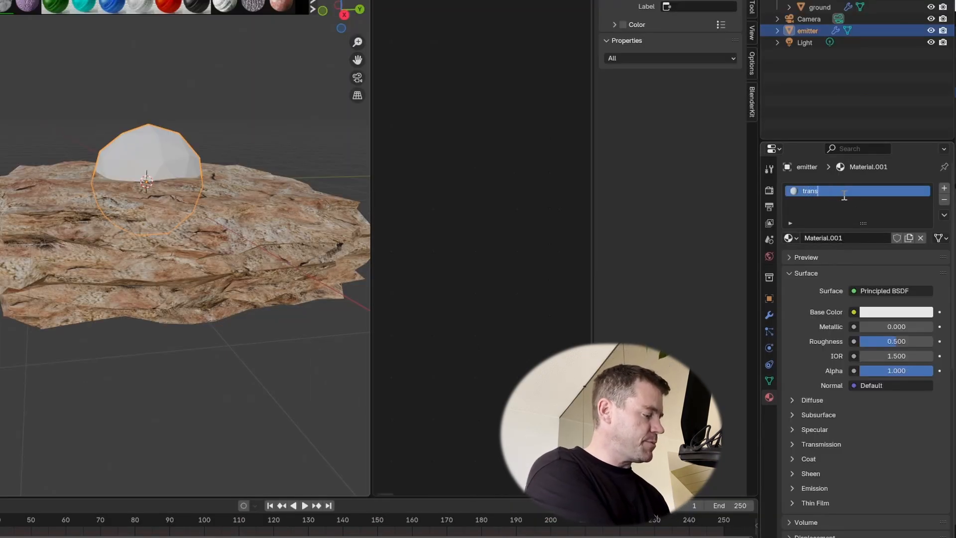
type("partent")
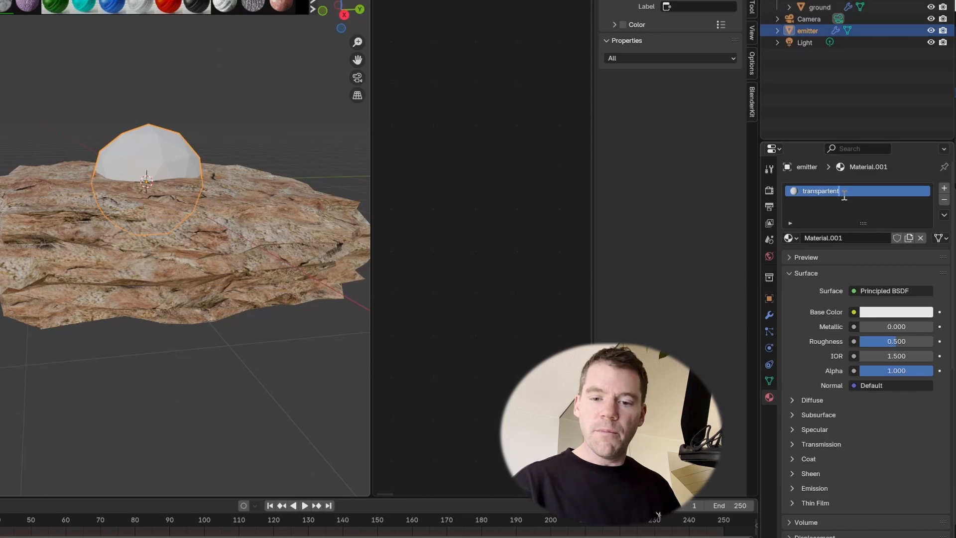
key("Return")
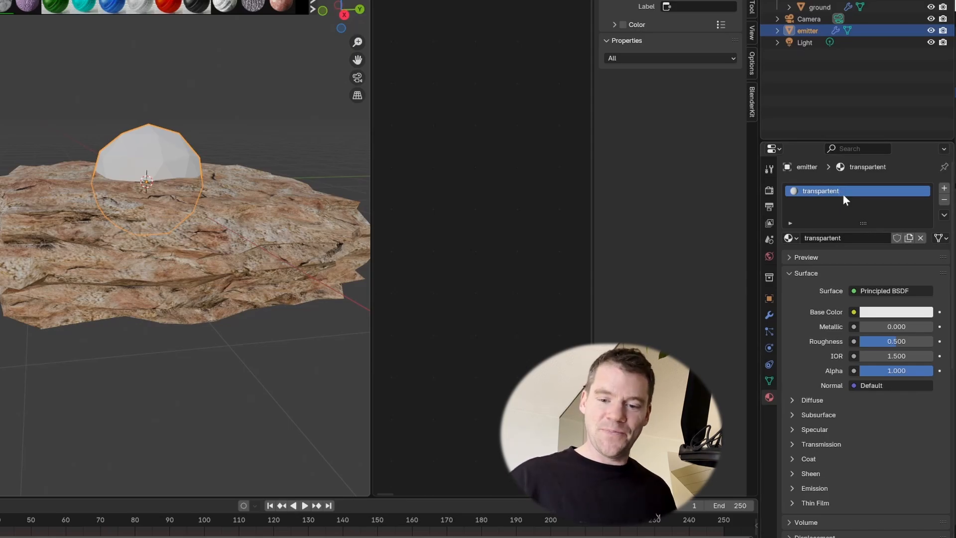
Lower the Alpha of the emitter's material to 0 and check the emitter from several angles.
left_click_drag(910, 370, 860, 371)
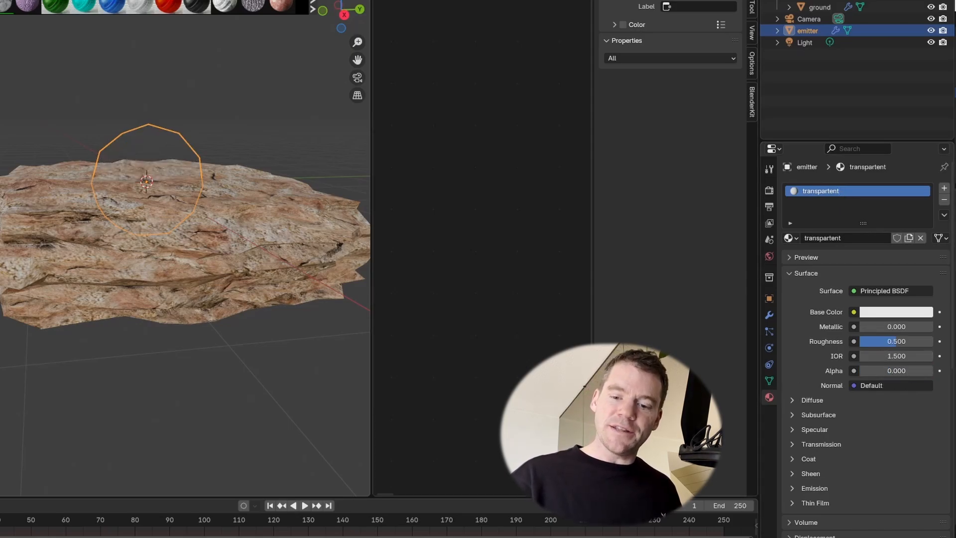
middle_click_drag(247, 268, 236, 238)
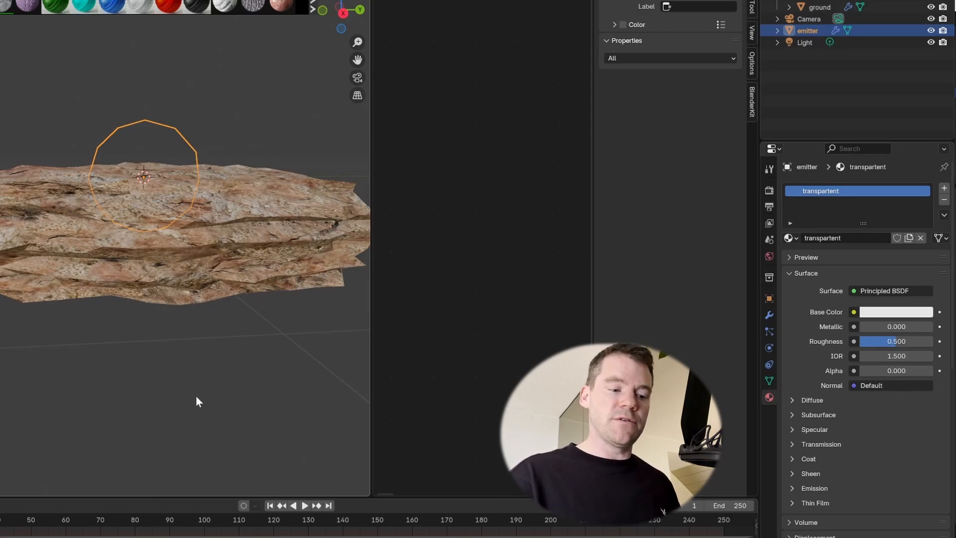
middle_click_drag(160, 273, 213, 287)
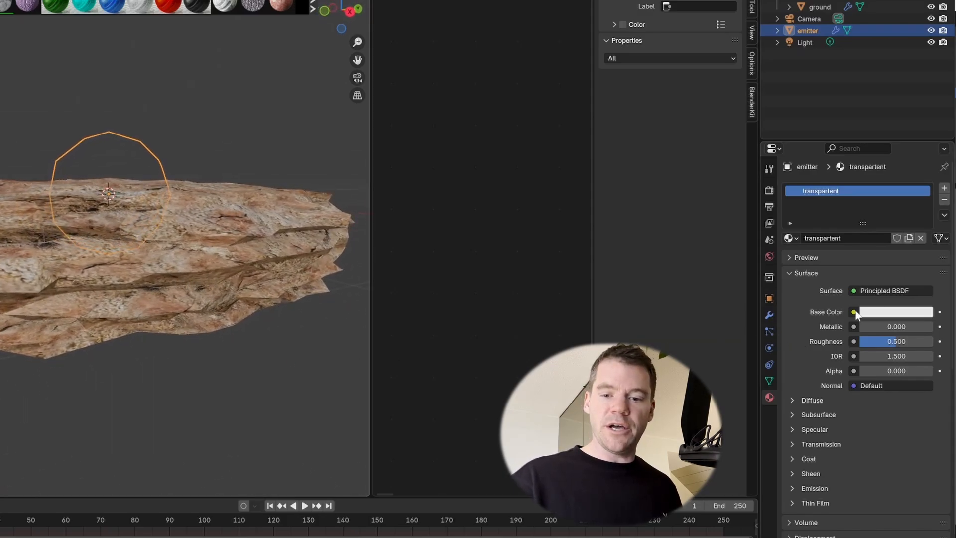
middle_click_drag(111, 322, 110, 264)
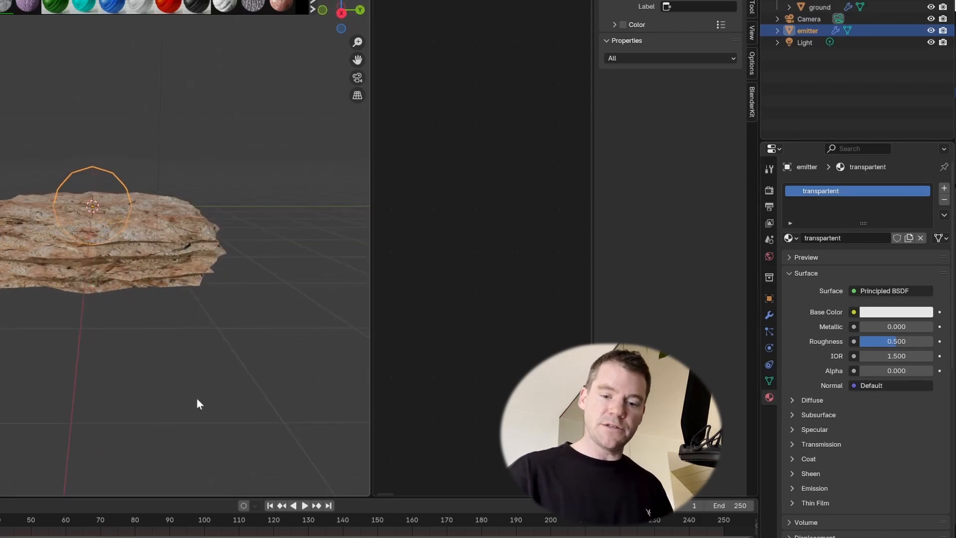
Choose the dirt particle as the Instance Object for rendering the emitter's dust cloud particles.
left_click(768, 331)
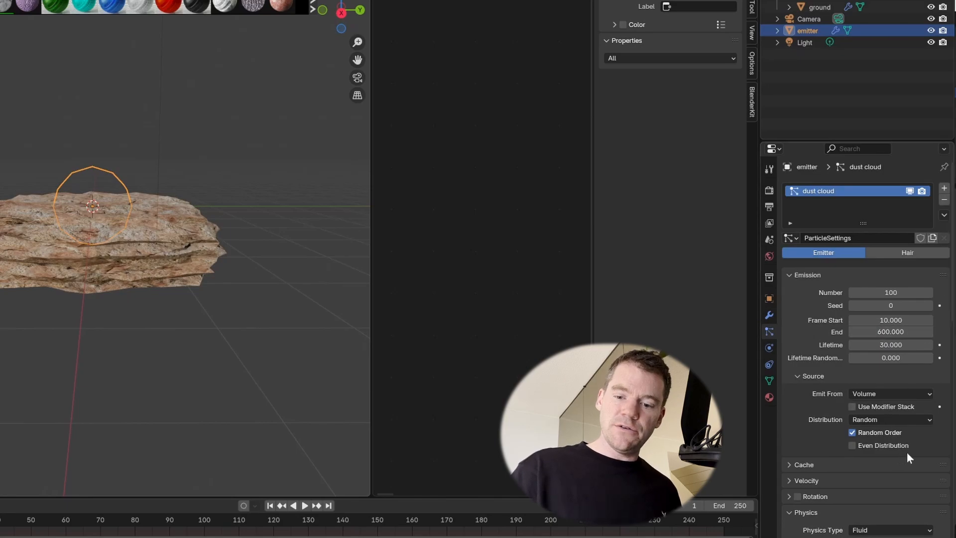
scroll(919, 401, "down", 12)
scroll(920, 399, "down", 8)
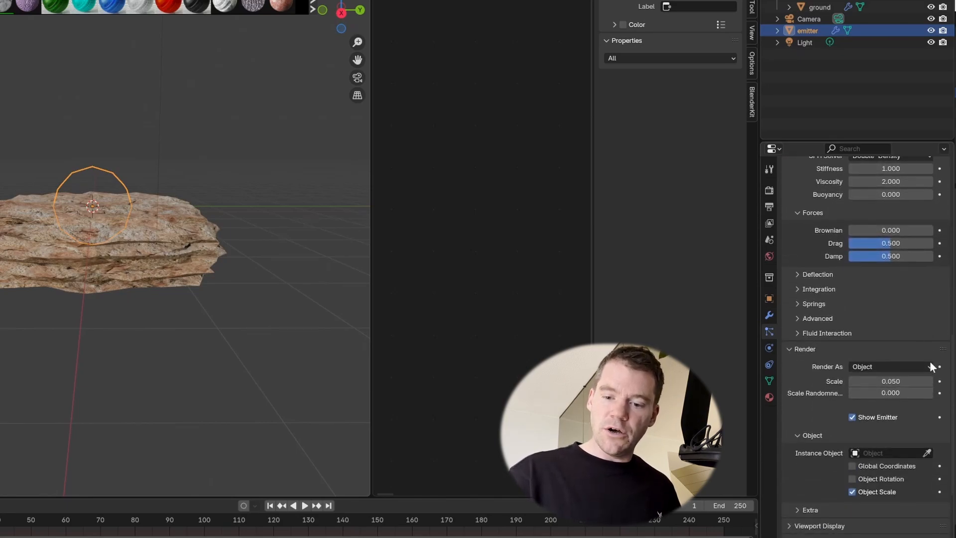
left_click(883, 437)
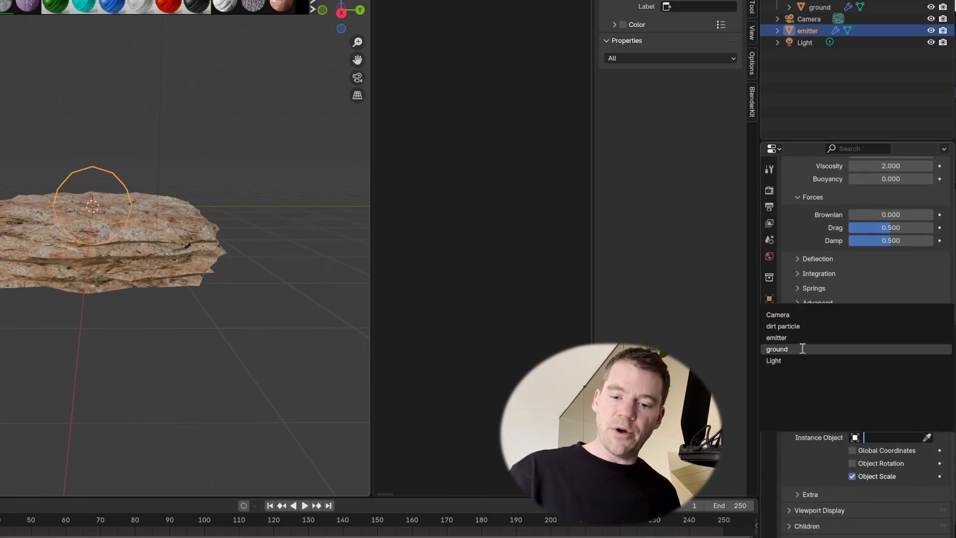
left_click(796, 327)
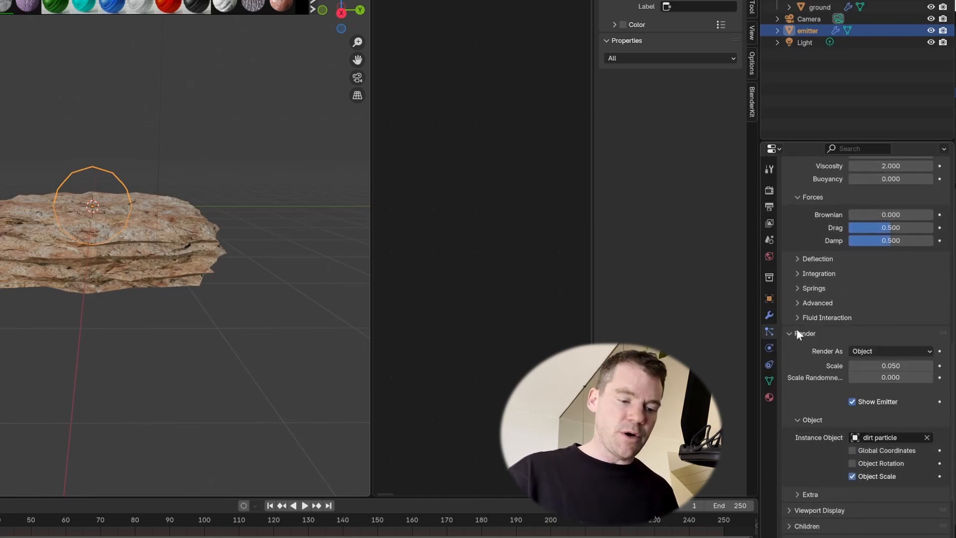
Set the dust cloud's particle render Scale to 0.8 and Scale Randomness to about 0.185.
double_click(896, 367)
type(".8")
key("Return")
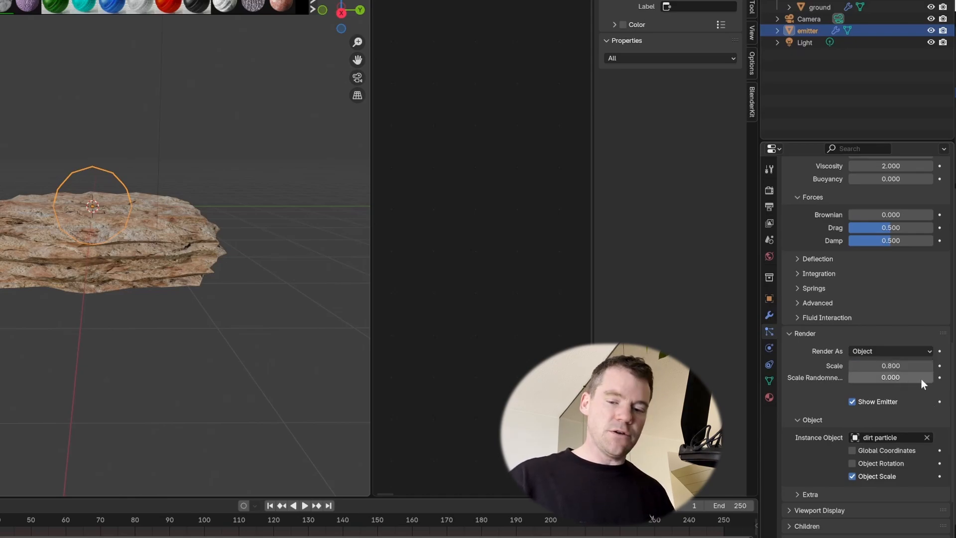
left_click_drag(881, 378, 902, 378)
scroll(226, 289, "up", 2)
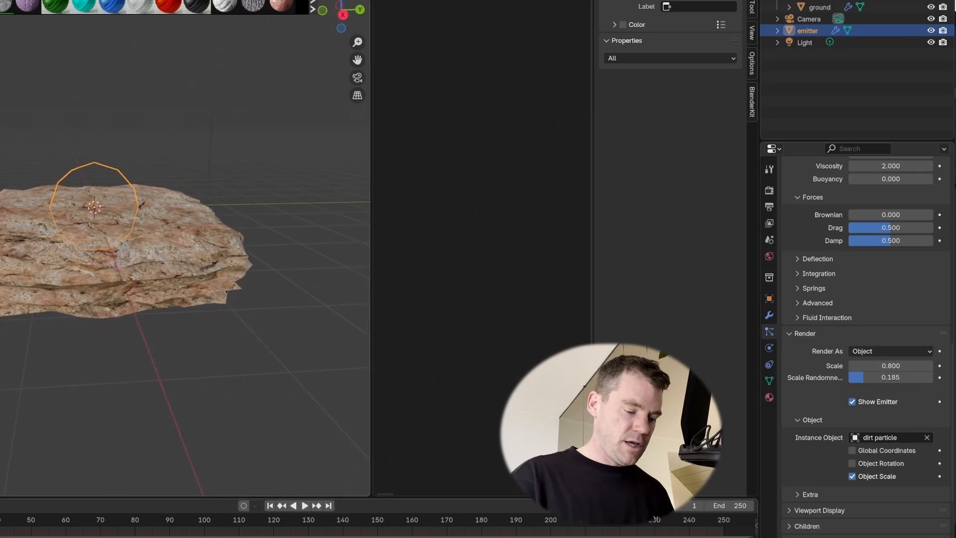
Play the animation up to about frame 77 to preview the particles over the ground.
key("space")
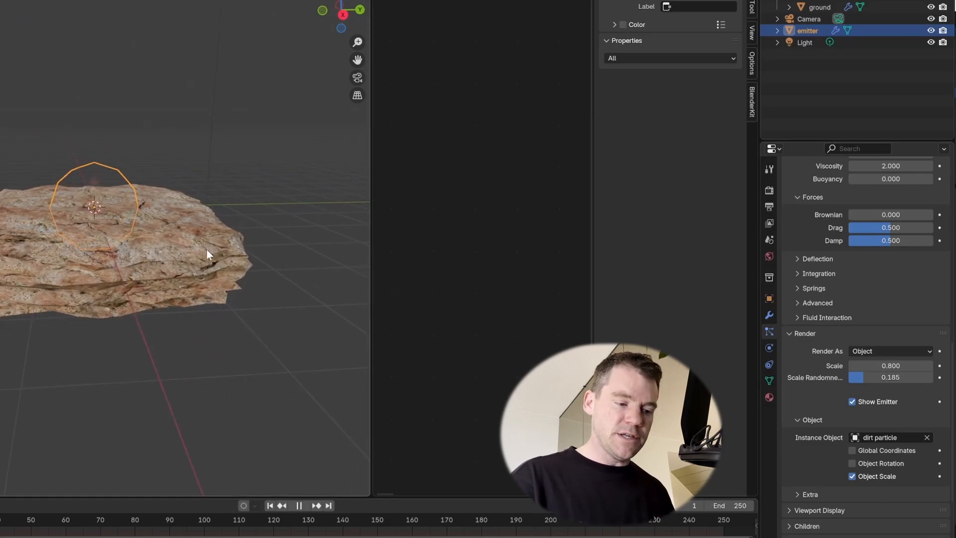
key("space")
key("space")
middle_click_drag(206, 253, 185, 248)
key("space")
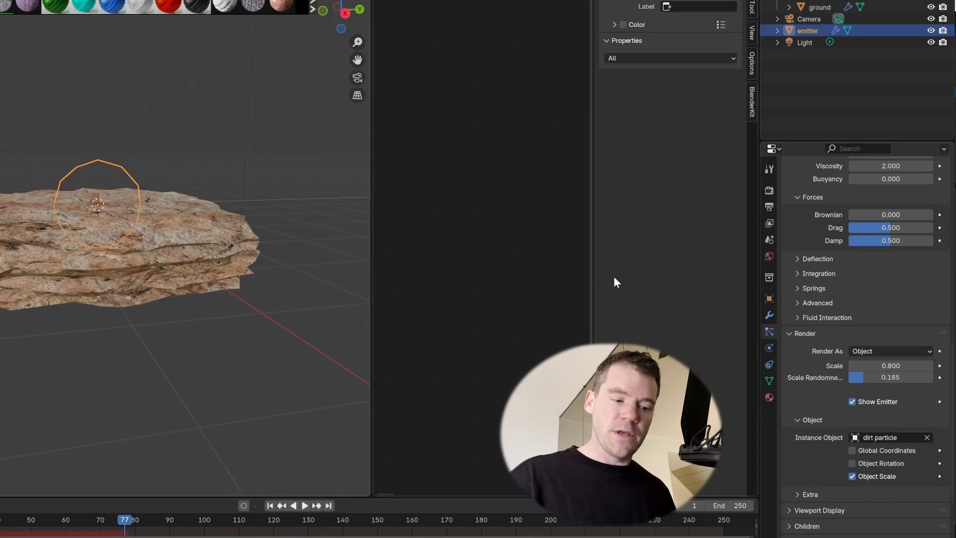
Select the dirt particle sphere and scale it up to enlarge the emitted particles.
scroll(147, 366, "down", 3)
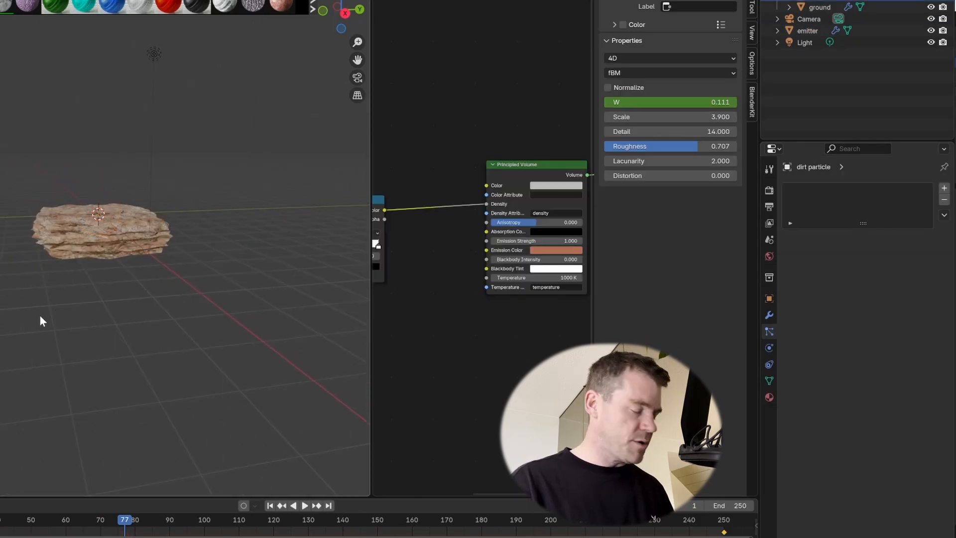
left_click(120, 320)
scroll(211, 205, "up", 5)
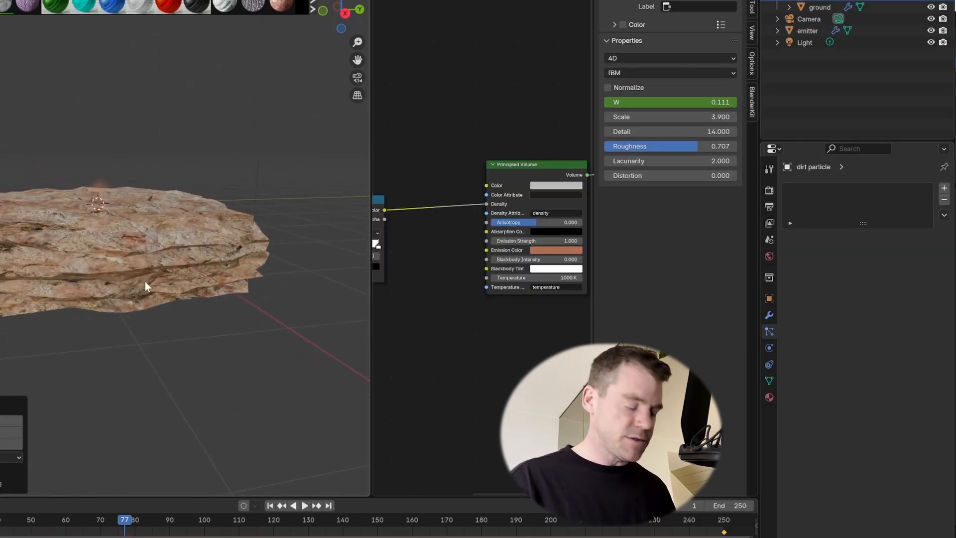
key("s")
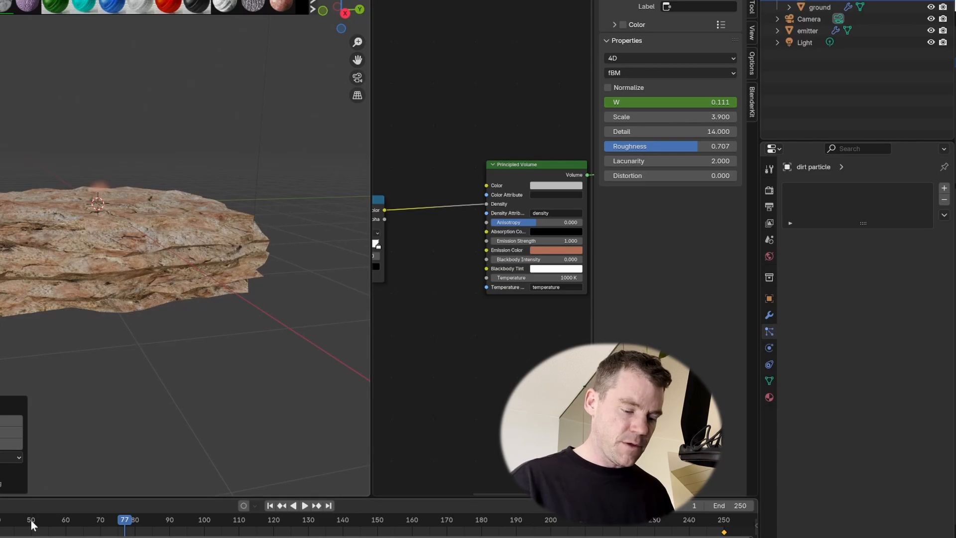
Replay the particle simulation from about frame 50 to frame 90.
left_click_drag(30, 520, 24, 521)
key("space")
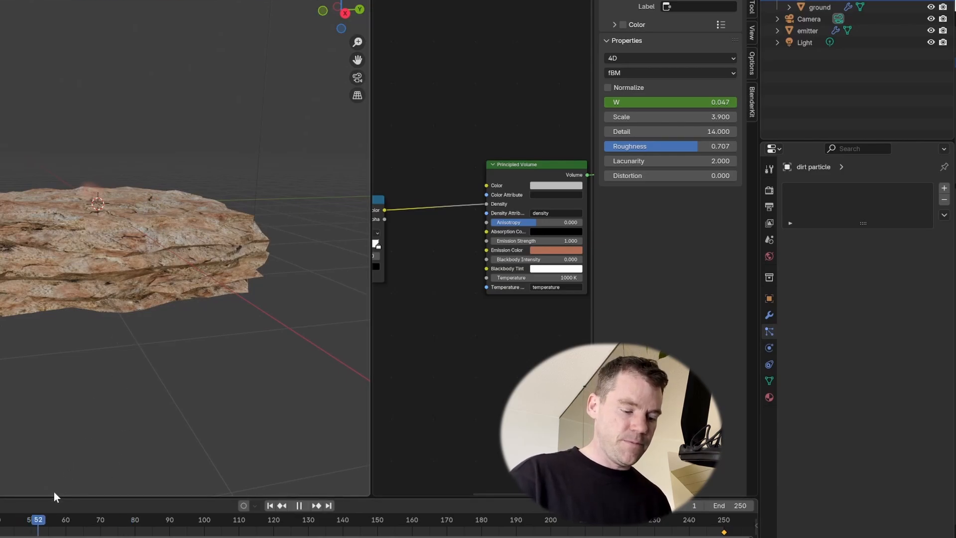
key("space")
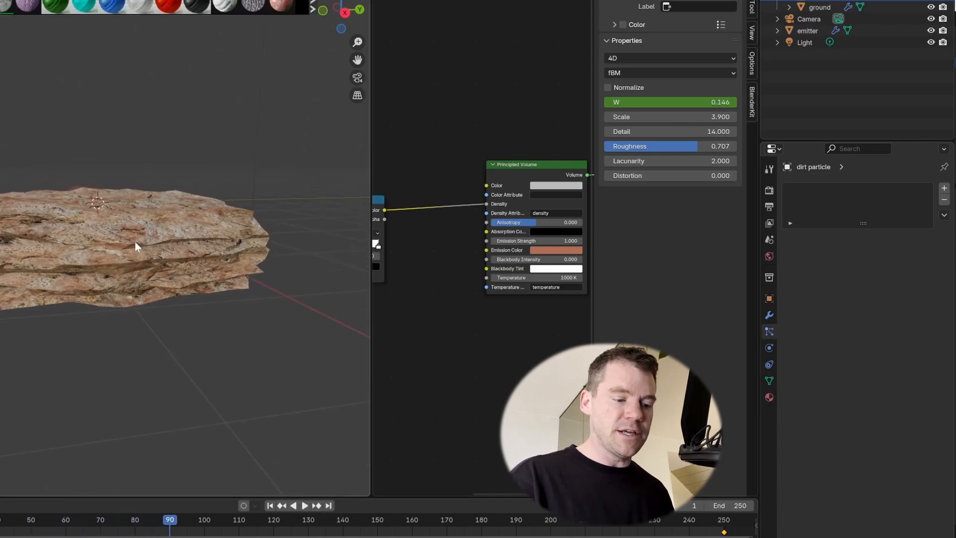
Select the emitter and set its particle render Scale to 1.5.
left_click(109, 208)
scroll(899, 383, "down", 14)
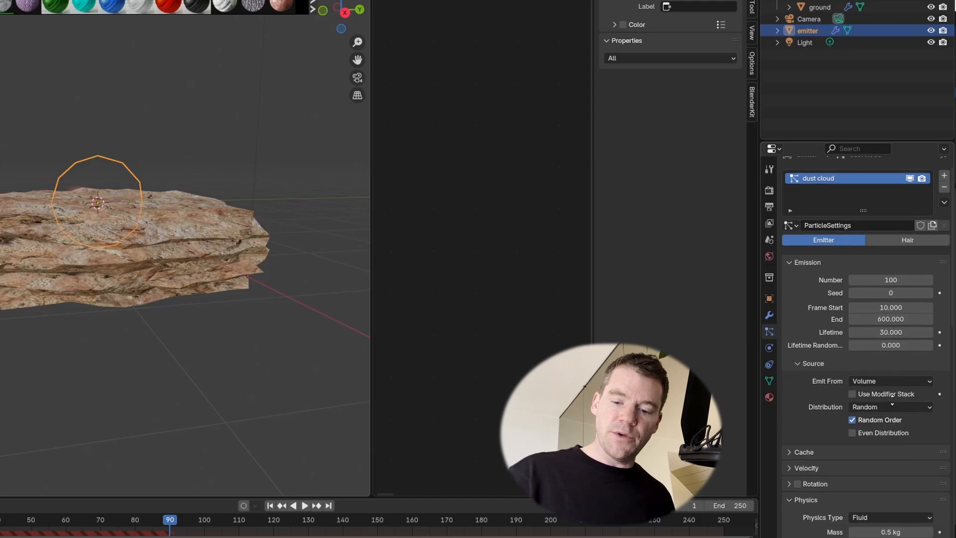
scroll(916, 436, "down", 3)
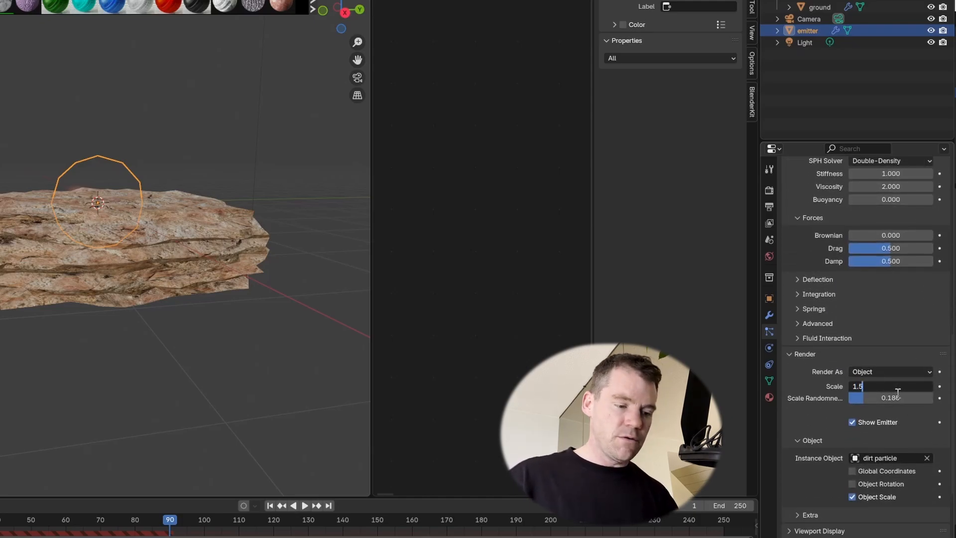
key("Return")
Raise the emitter slightly along the Z axis above the rocky ground and inspect the dust cloud.
middle_click_drag(228, 288, 229, 203)
key("g")
key("z")
left_click(194, 226)
scroll(229, 189, "up", 2)
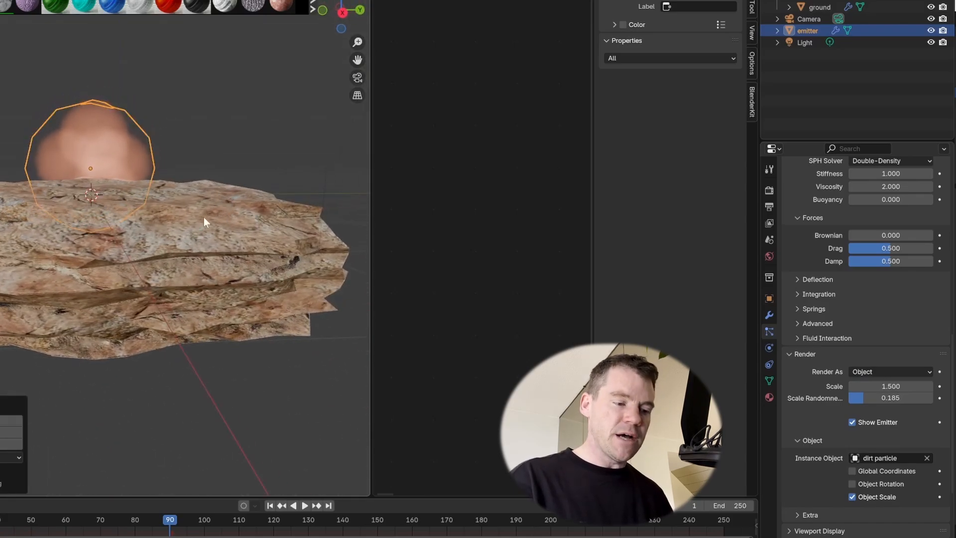
middle_click_drag(232, 283, 277, 238)
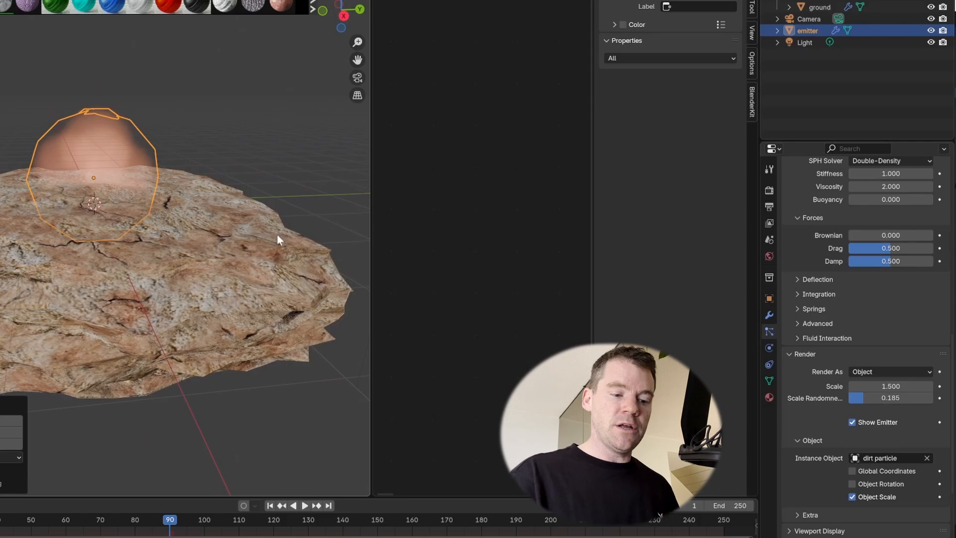
Select the rocky ground and add a Collision modifier to it.
left_click(250, 211)
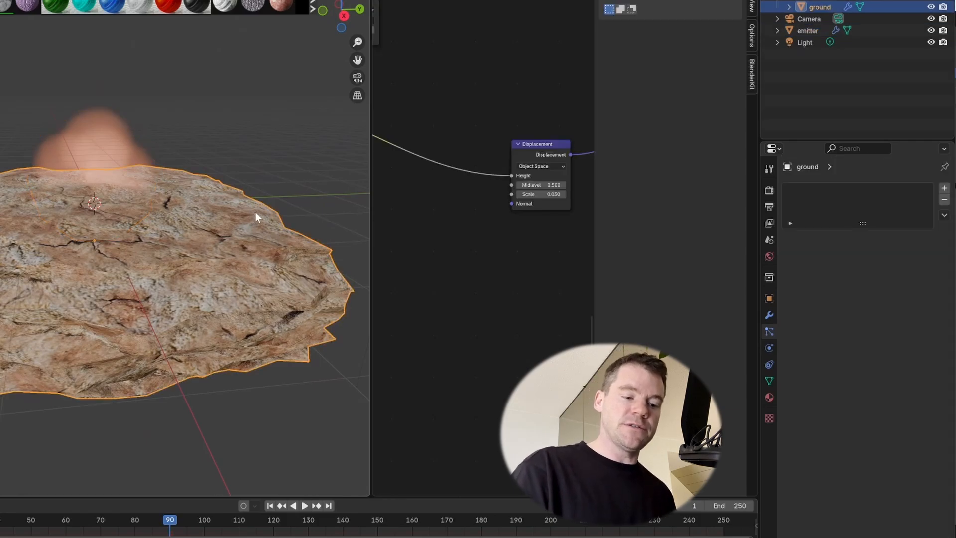
left_click(768, 316)
left_click(858, 188)
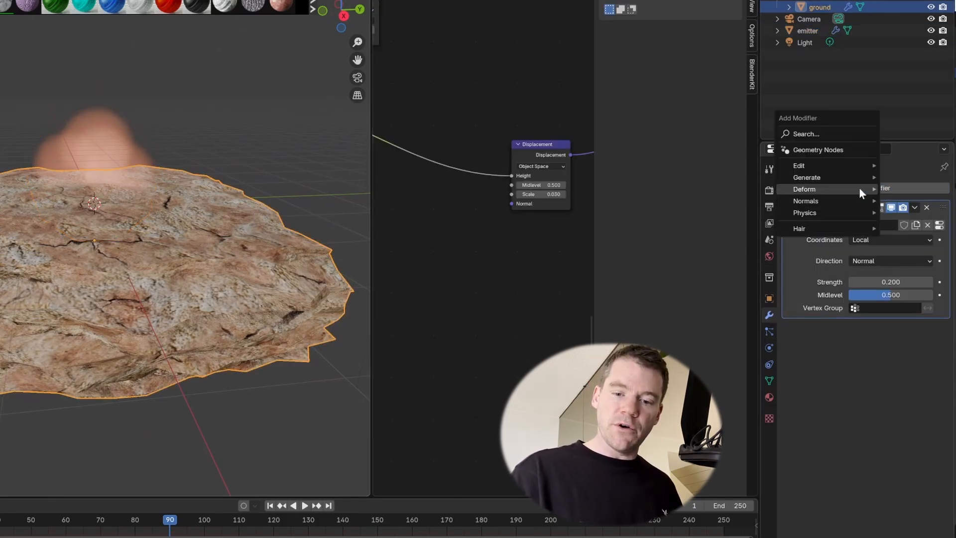
mouse_move(847, 192)
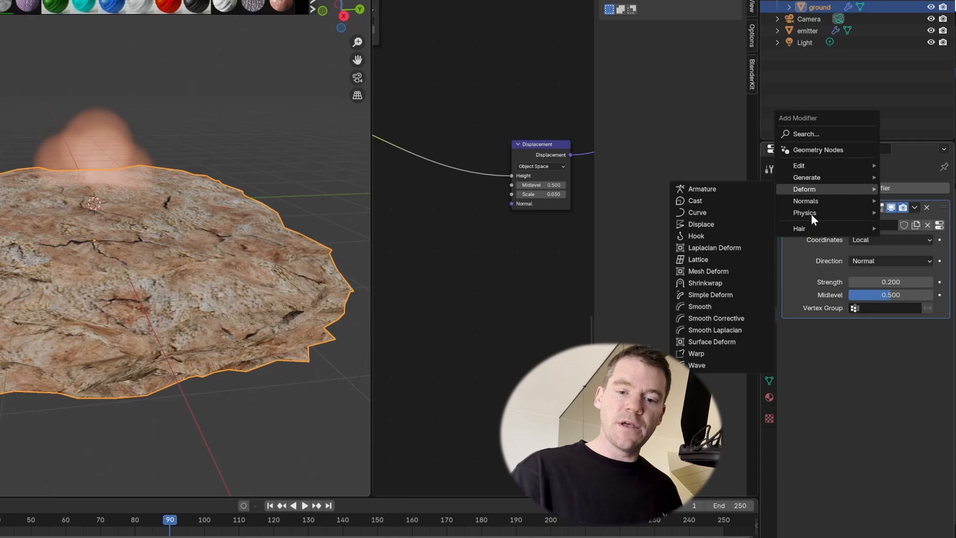
mouse_move(835, 213)
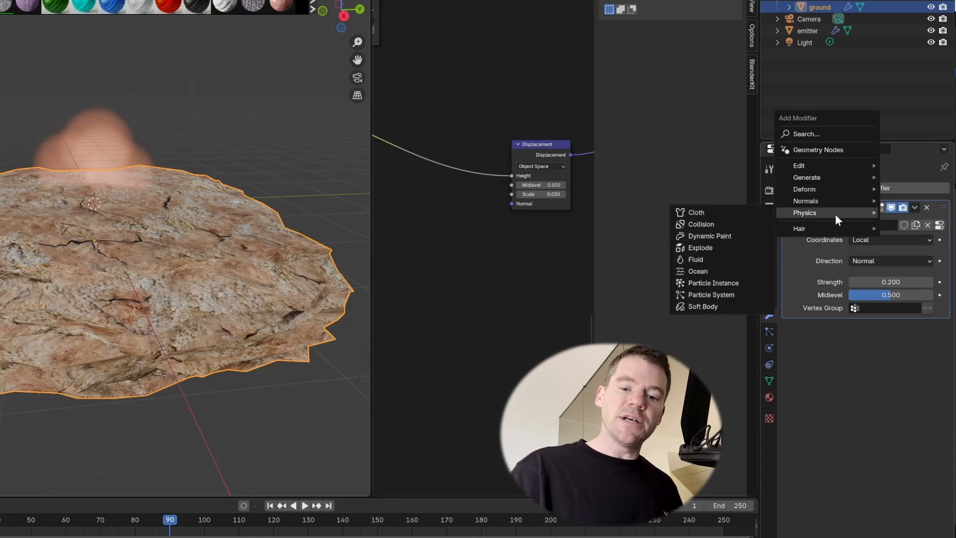
left_click(721, 225)
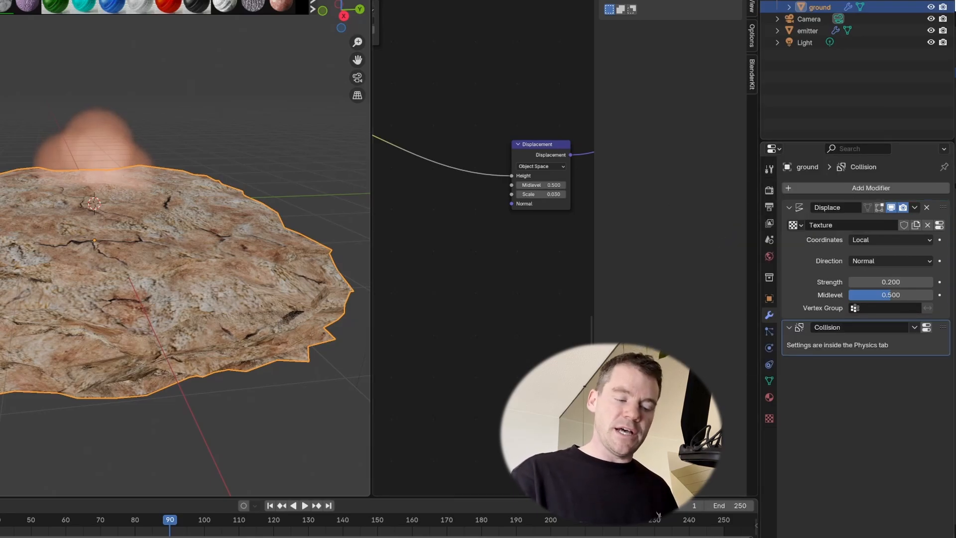
Set the ground's collision Field Absorption to 1 and its particle Stickiness to 0.5.
left_click(926, 327)
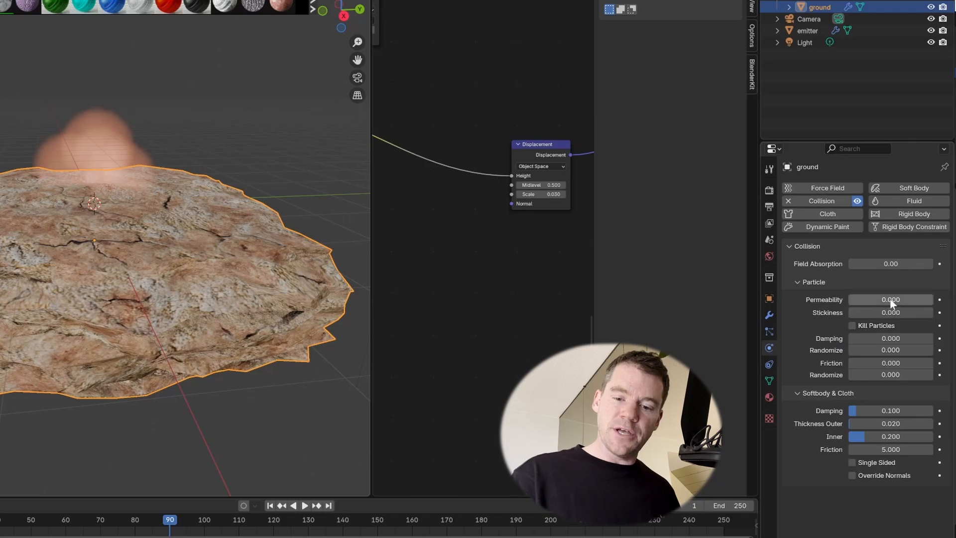
left_click(884, 265)
type("1")
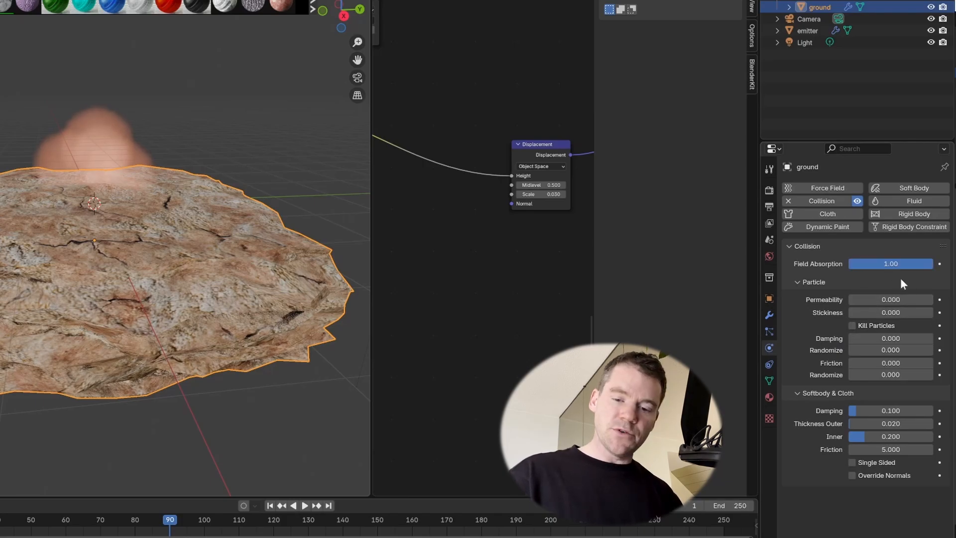
left_click(888, 313)
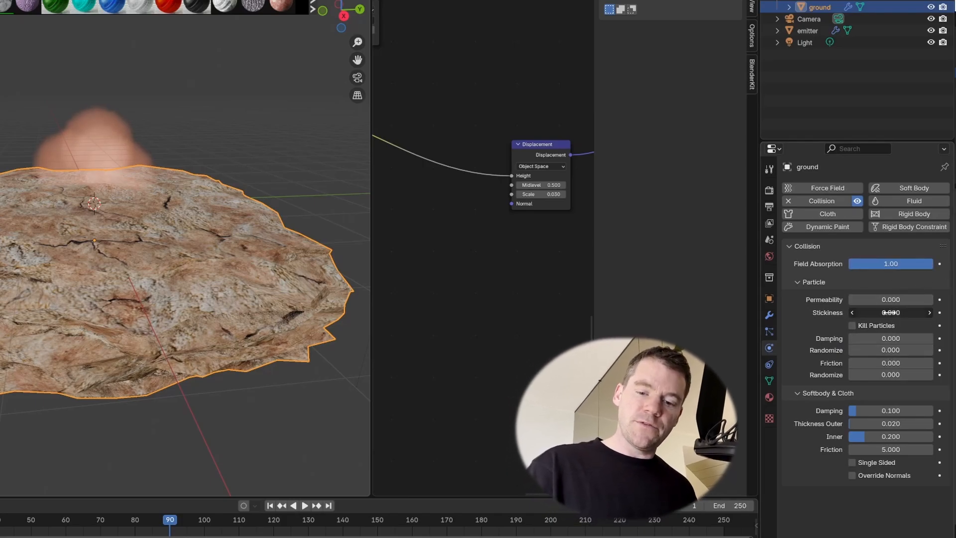
type("0.5")
key("Return")
Replay the particle simulation from the start to about frame 123, checking how the dust collides with the ground.
middle_click_drag(348, 344, 169, 355)
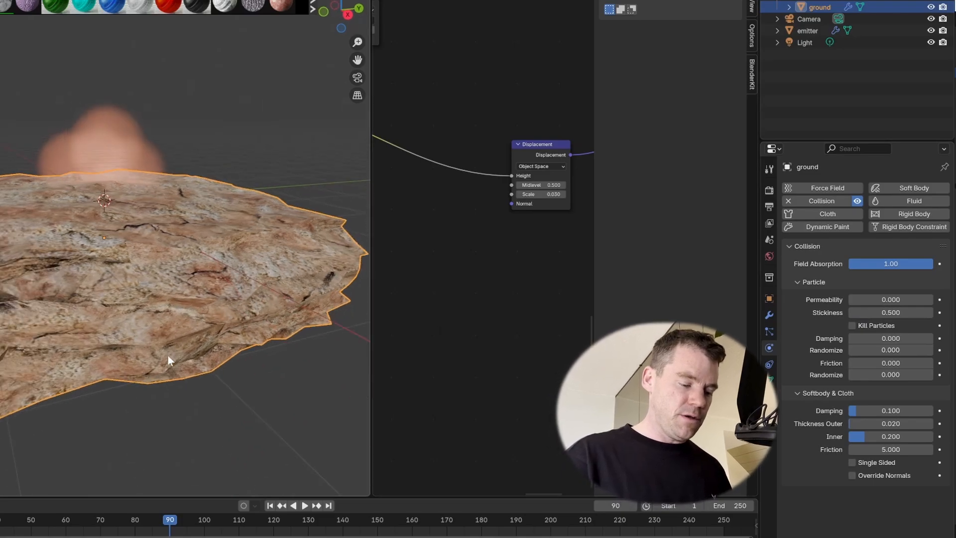
left_click(41, 508)
key("space")
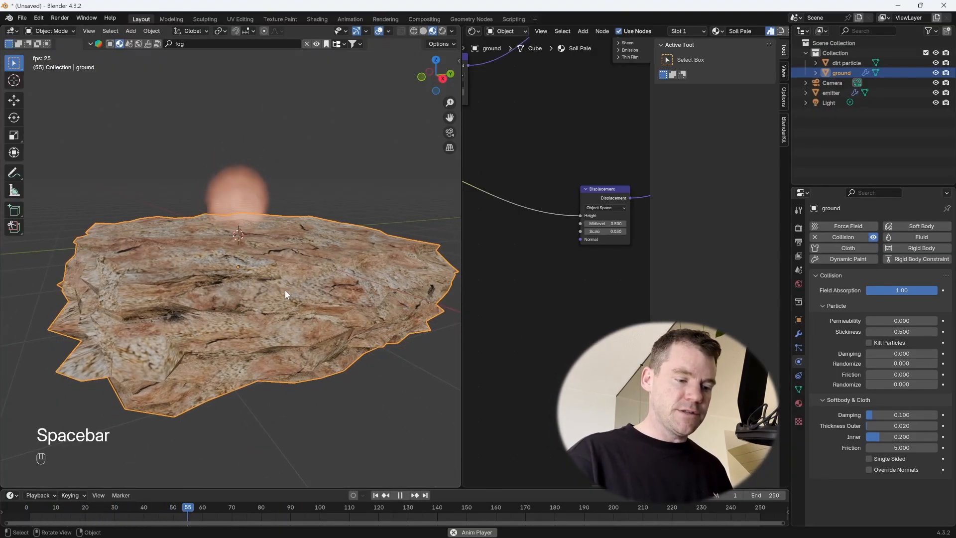
key("space")
middle_click_drag(271, 287, 312, 268)
key("space")
key("space")
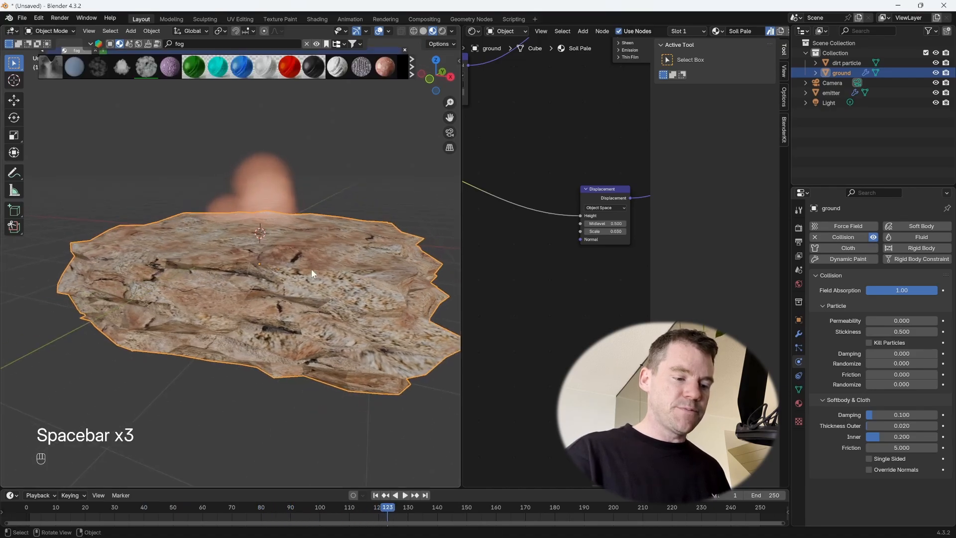
Select the emitter and set its particle emission Number to 200.
left_click(245, 191)
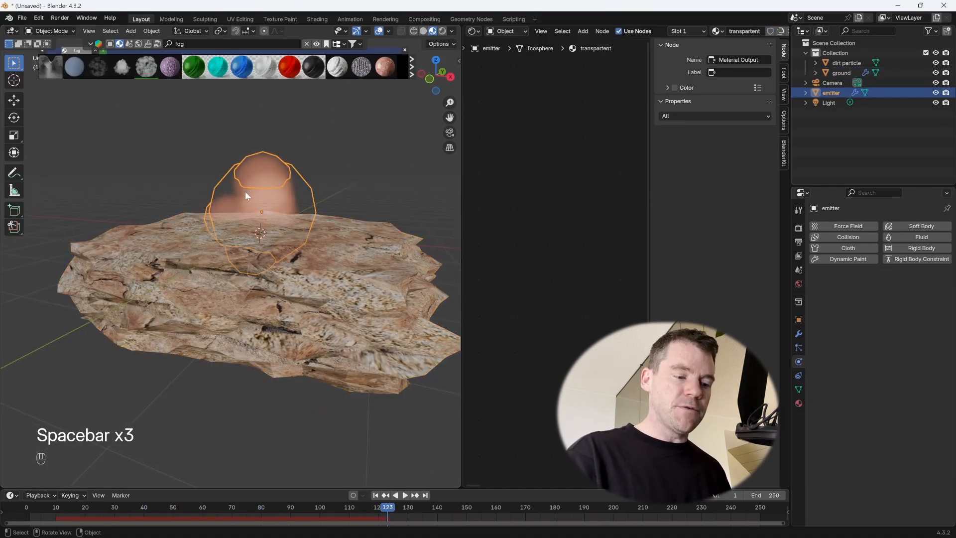
left_click(798, 347)
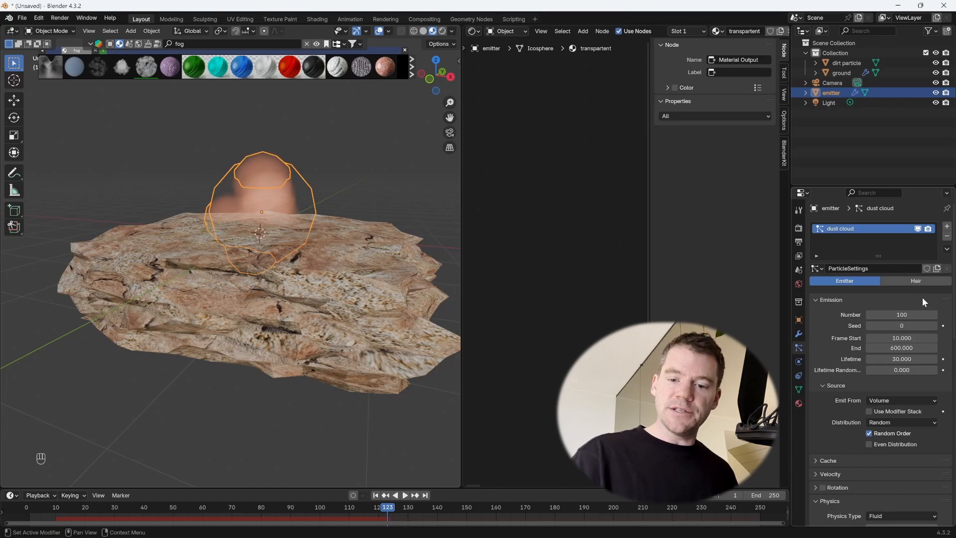
left_click(910, 312)
type("20")
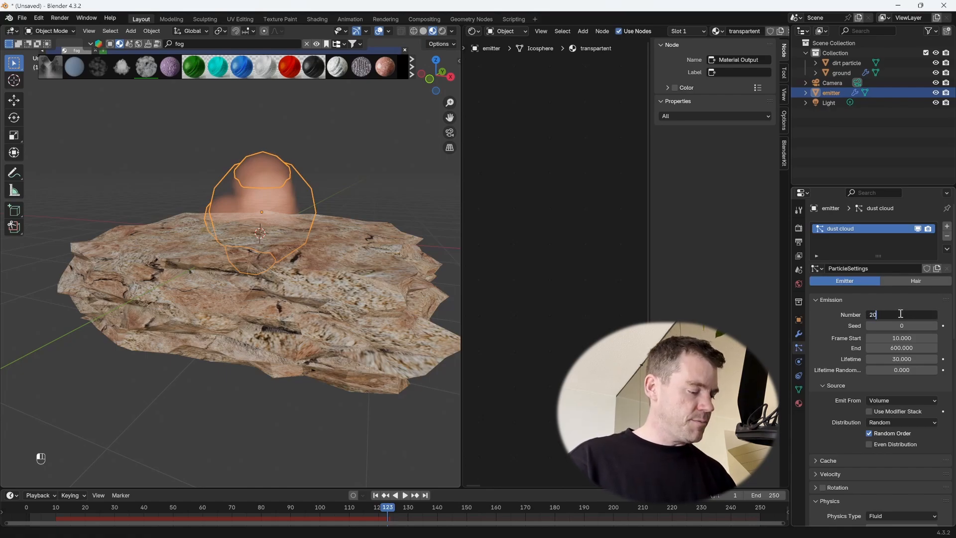
type("0")
key("Return")
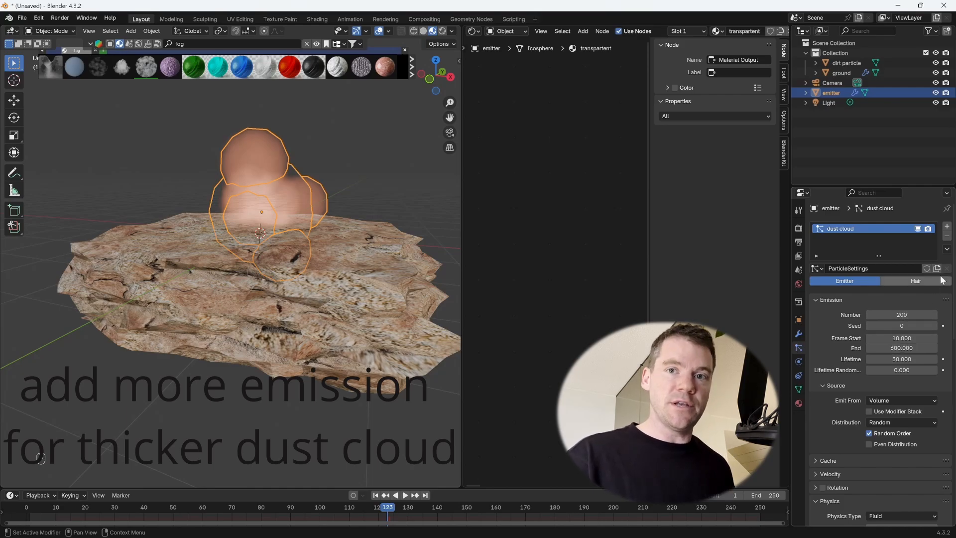
Replay the particle simulation from frame 0 to about frame 104 to check the thicker dust cloud.
left_click_drag(84, 513, 29, 513)
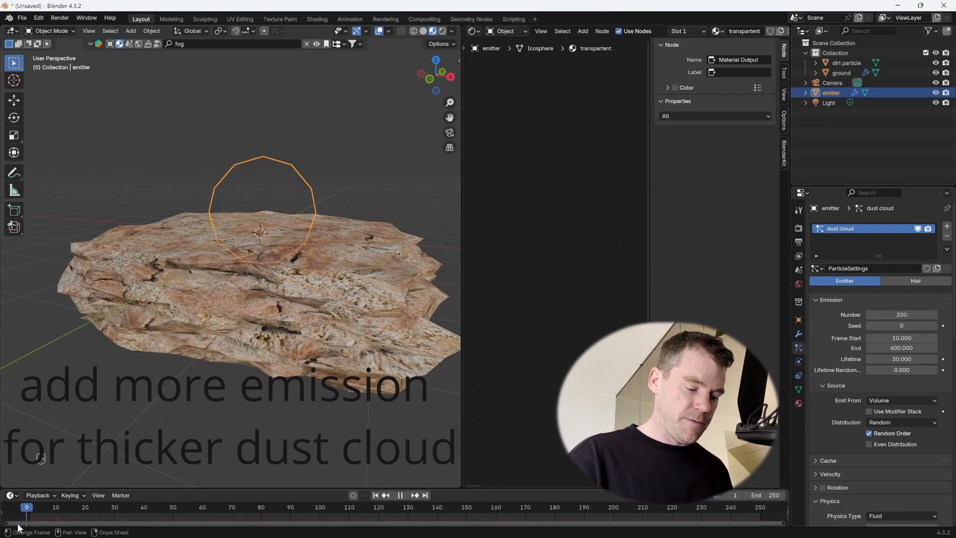
key("space")
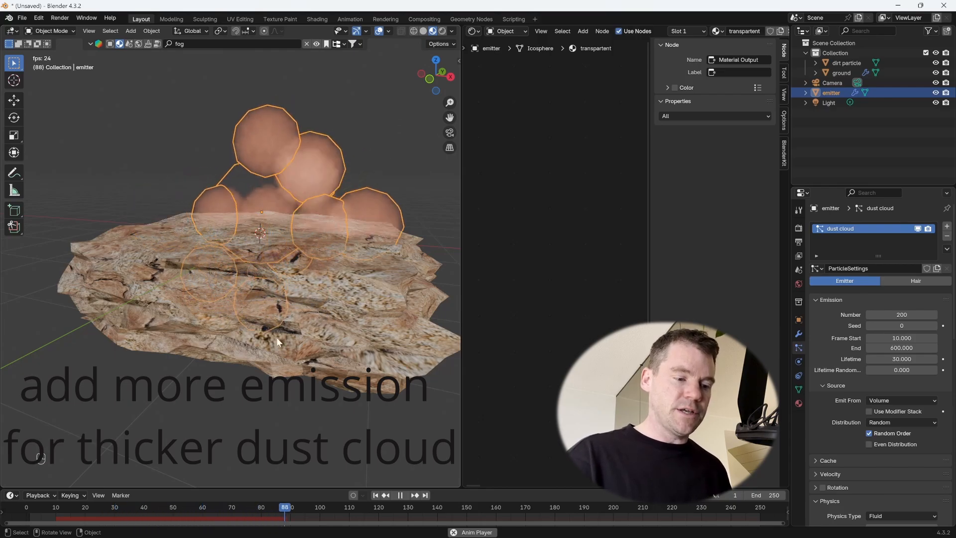
key("space")
Raise the emitter about 0.063 m along the Z axis above the ground.
middle_click_drag(270, 339, 357, 226)
key("g")
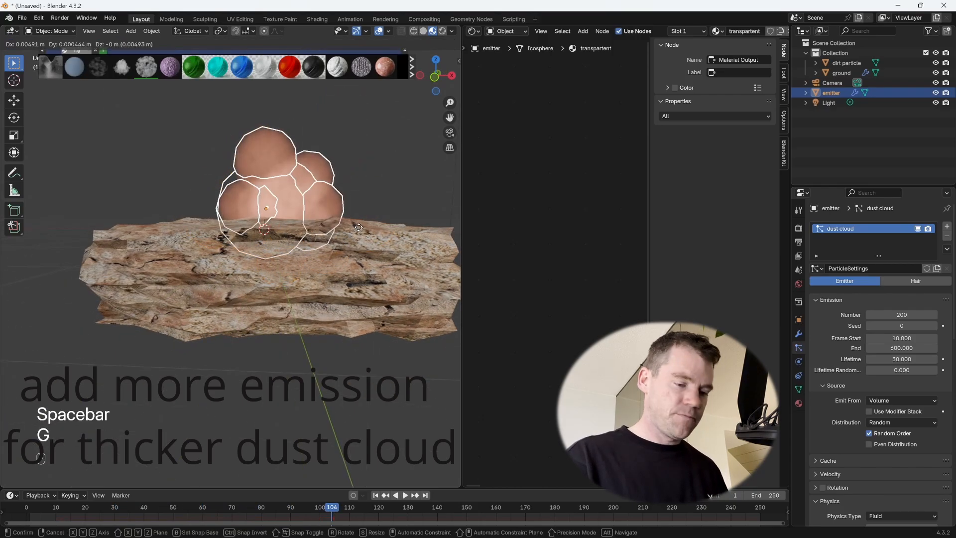
key("z")
left_click(358, 223)
Set the emitter's particle emission Number to 120 and replay the simulation to about frame 86.
left_click(898, 314)
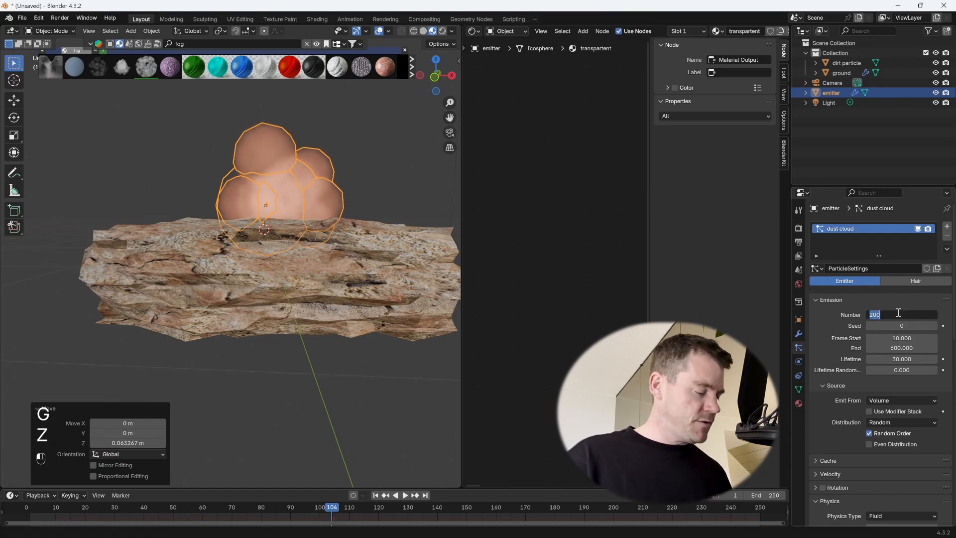
type("120")
key("Return")
key("space")
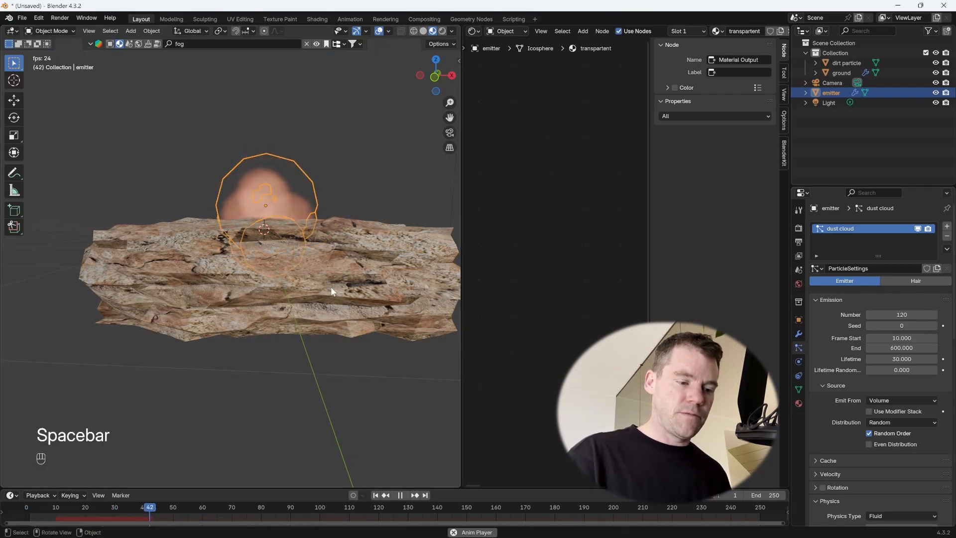
key("space")
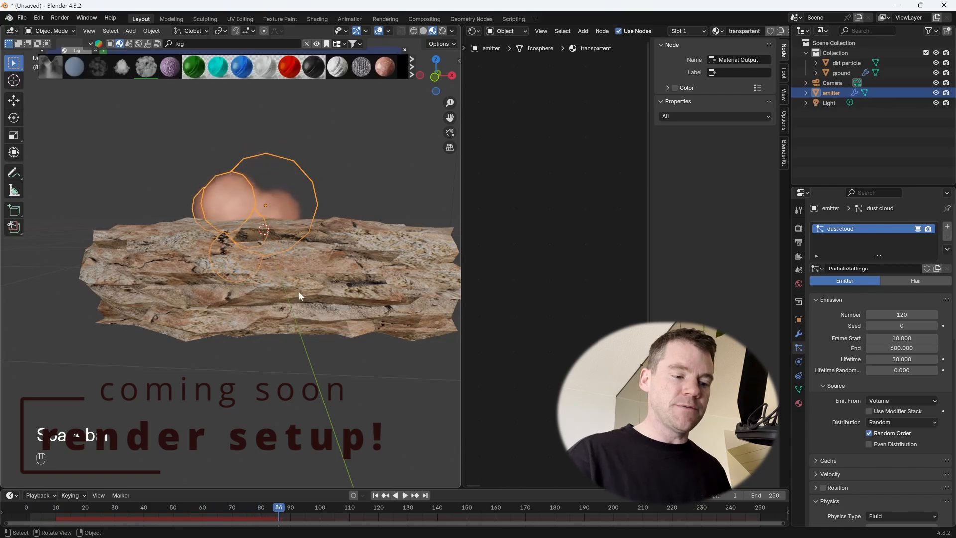
Examine the dust cloud and the rocky ground from several angles and distances.
middle_click_drag(299, 293, 328, 308)
mouse_move(328, 308)
middle_mouse_down("ctrl")
mouse_move(365, 262)
mouse_move(338, 316)
middle_mouse_up("ctrl")
middle_click_drag(338, 316, 360, 334)
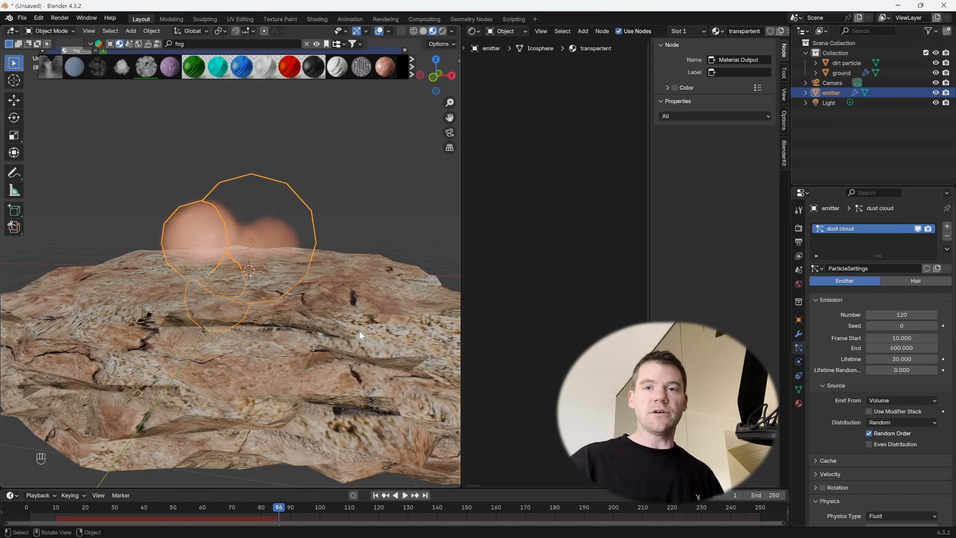
middle_click_drag(309, 313, 336, 321)
middle_click_drag(337, 321, 323, 371, "ctrl")
middle_click_drag(323, 371, 365, 336)
left_click_drag(364, 336, 338, 321, "shift")
mouse_move(337, 321)
middle_mouse_down()
mouse_move(346, 329)
mouse_move(347, 309)
middle_mouse_up()
mouse_move(346, 308)
middle_mouse_down("ctrl")
mouse_move(338, 324)
mouse_move(366, 316)
mouse_move(340, 319)
middle_mouse_up("ctrl")
Add a mesh cube at the origin and scale it up by about 1.99 around the dust cloud.
left_click(366, 317)
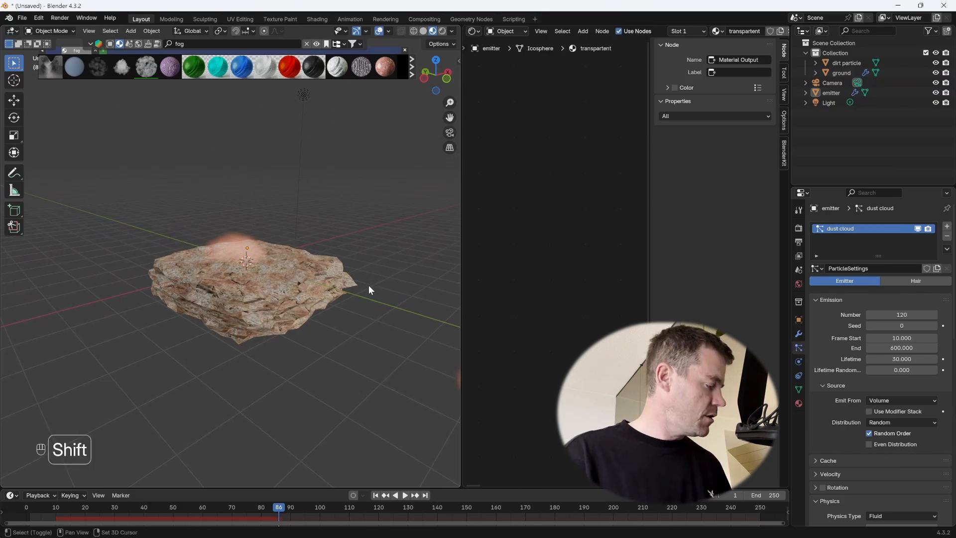
key("shift+a")
mouse_move(369, 286)
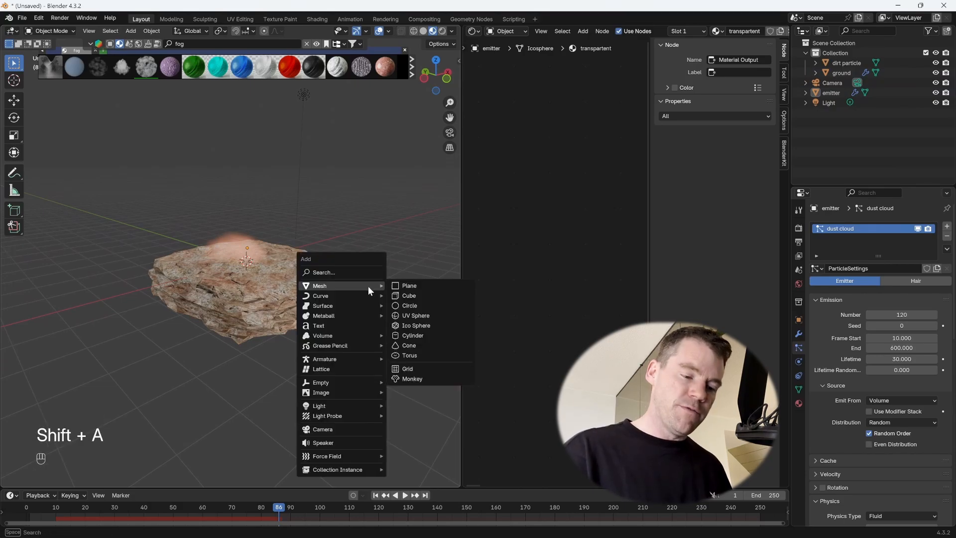
left_click(410, 296)
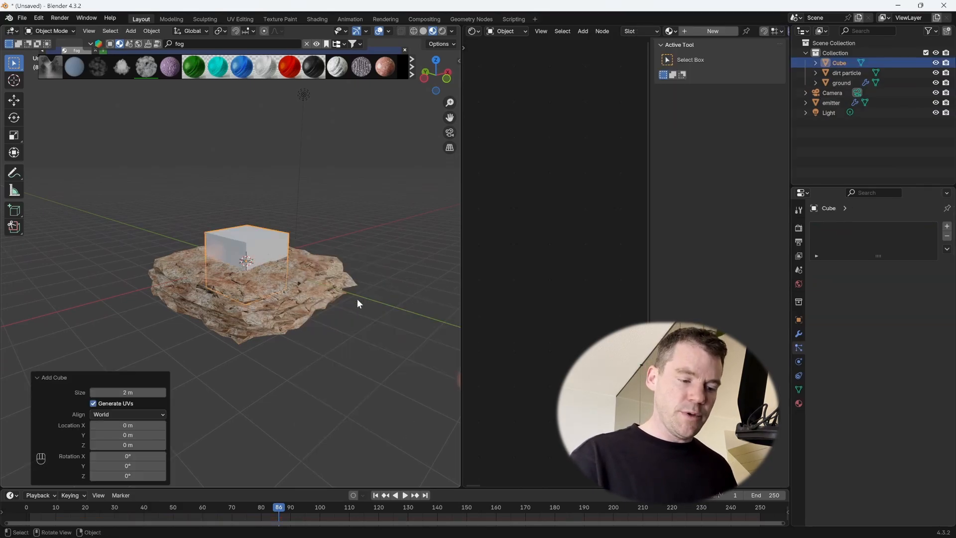
key("s")
left_click(438, 289)
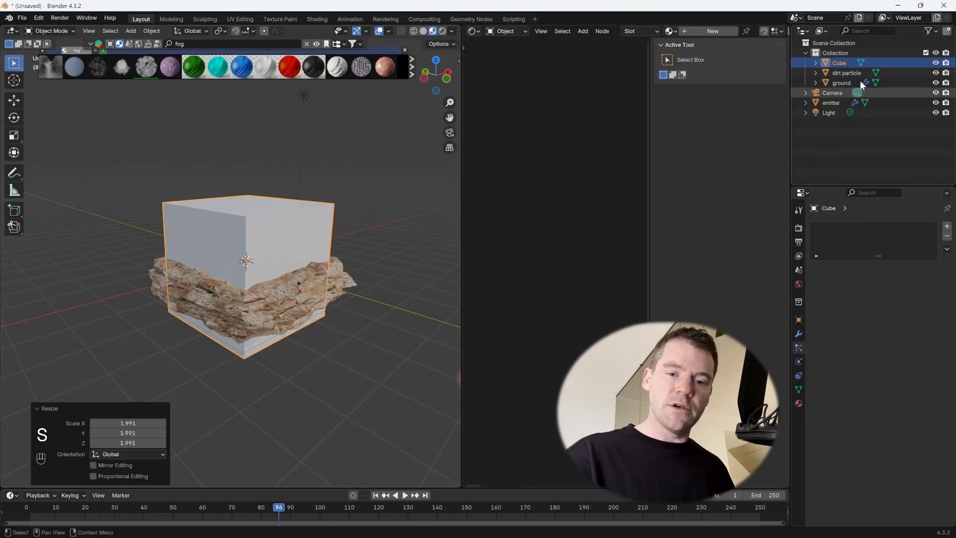
Rename the cube to "fog" and move it out of Collection into the Scene Collection.
double_click(845, 62)
type("fog")
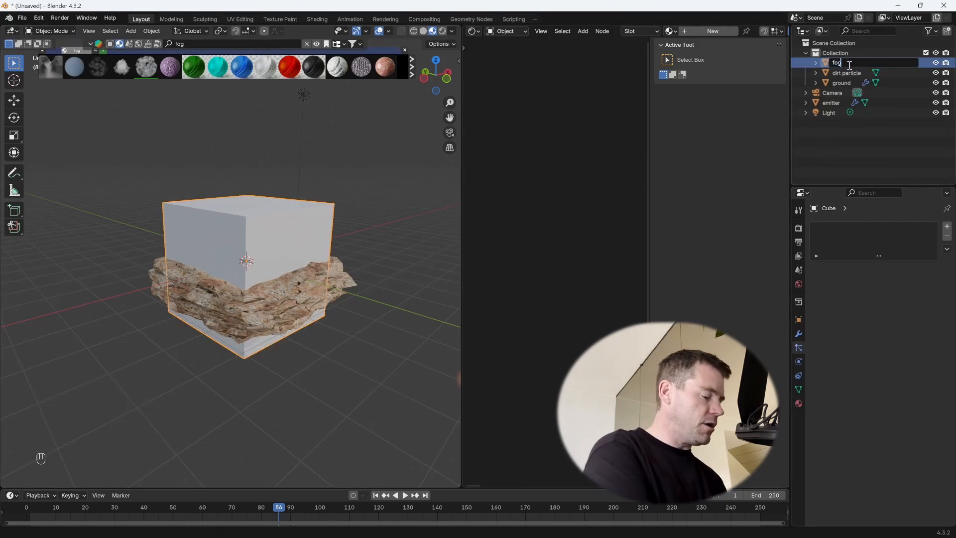
key("Return")
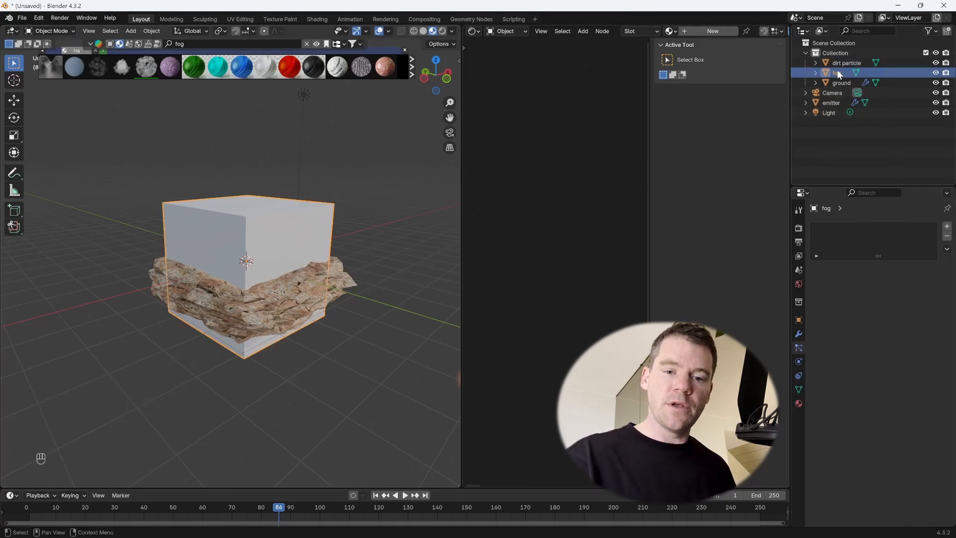
left_click_drag(838, 73, 834, 43)
Create a new material on the fog cube and name it "fog".
middle_click_drag(374, 296, 334, 282)
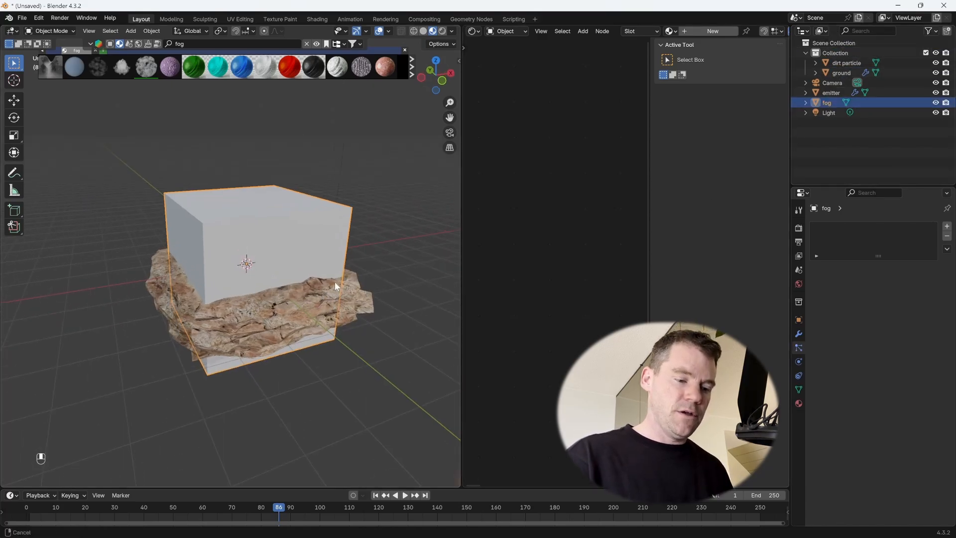
left_click(799, 402)
left_click(849, 267)
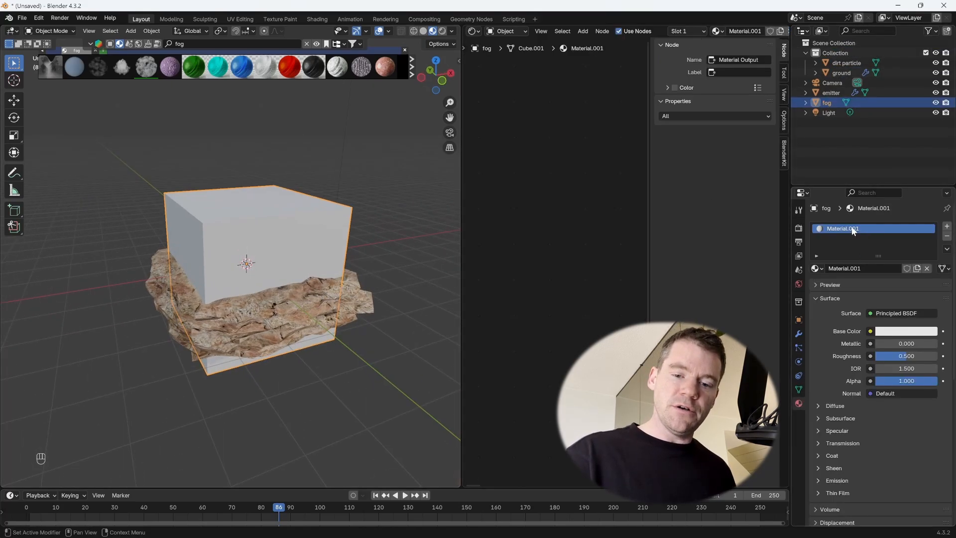
double_click(851, 228)
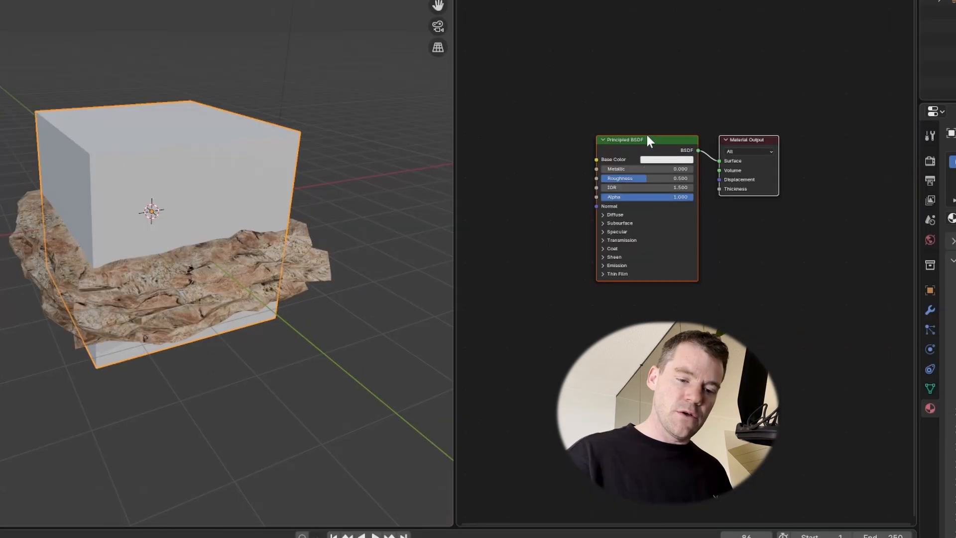
Delete the fog material's Principled BSDF node and add a Volume Scatter node beside the Material Output.
left_click(648, 139)
key("x")
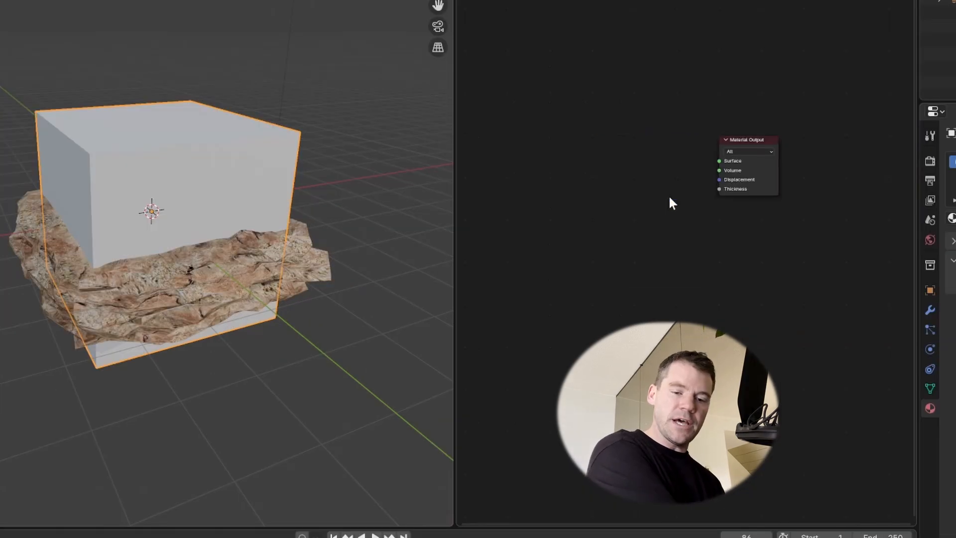
key("shift+a")
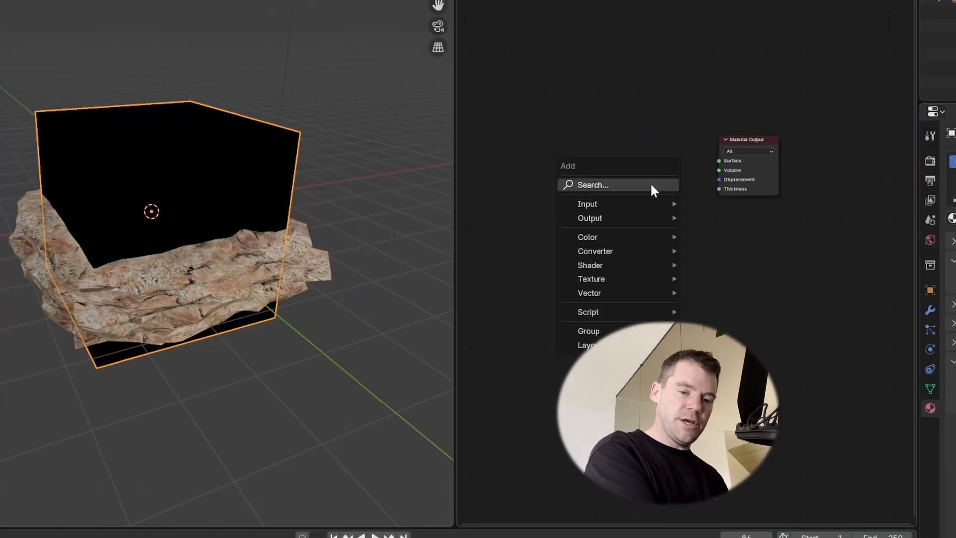
left_click(653, 187)
type("colum")
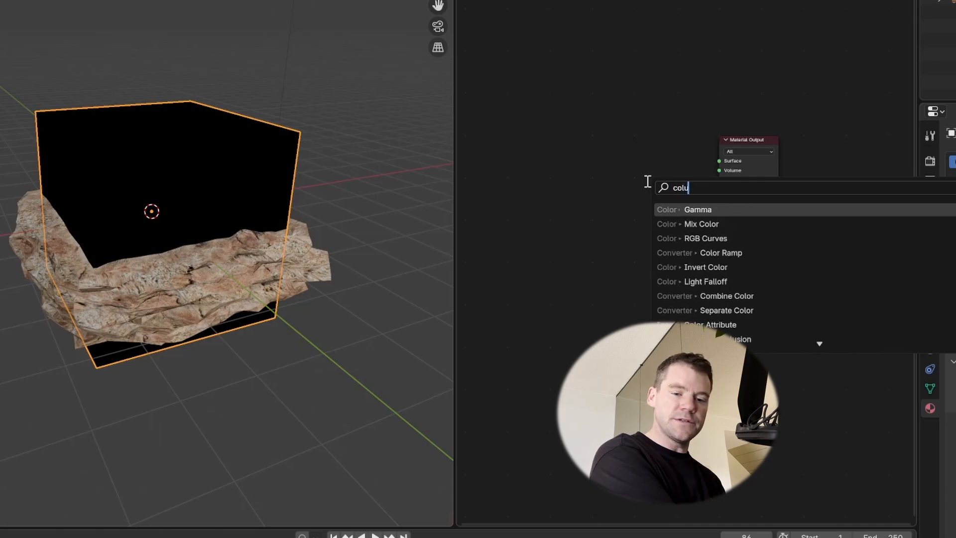
key("BackSpace")
key("BackSpace")
key("BackSpace")
key("BackSpace")
key("BackSpace")
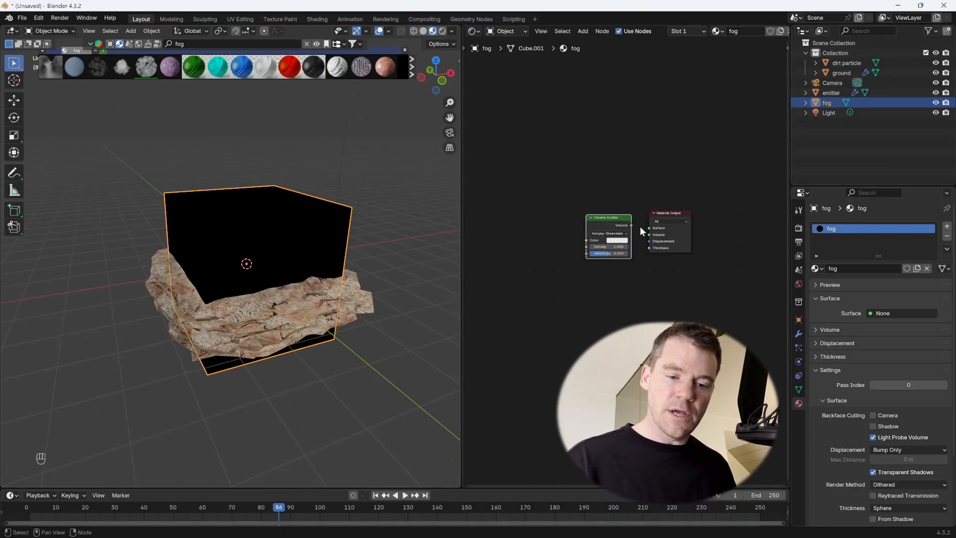
Connect the Volume Scatter node to the Material Output's Volume input and set its density to 0.2.
mouse_move(631, 225)
left_mouse_down()
mouse_move(631, 239)
mouse_move(647, 235)
left_mouse_up()
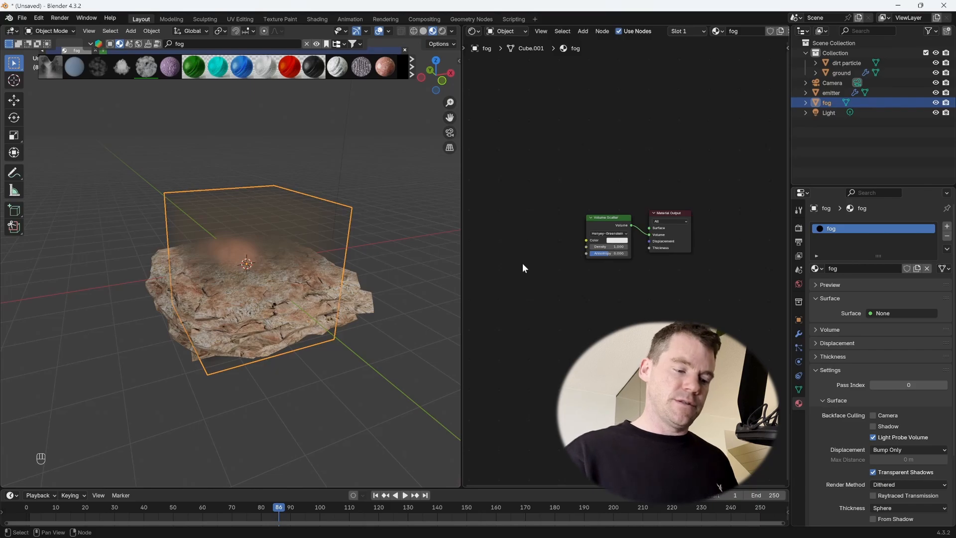
middle_click_drag(354, 319, 380, 301)
left_click(614, 247)
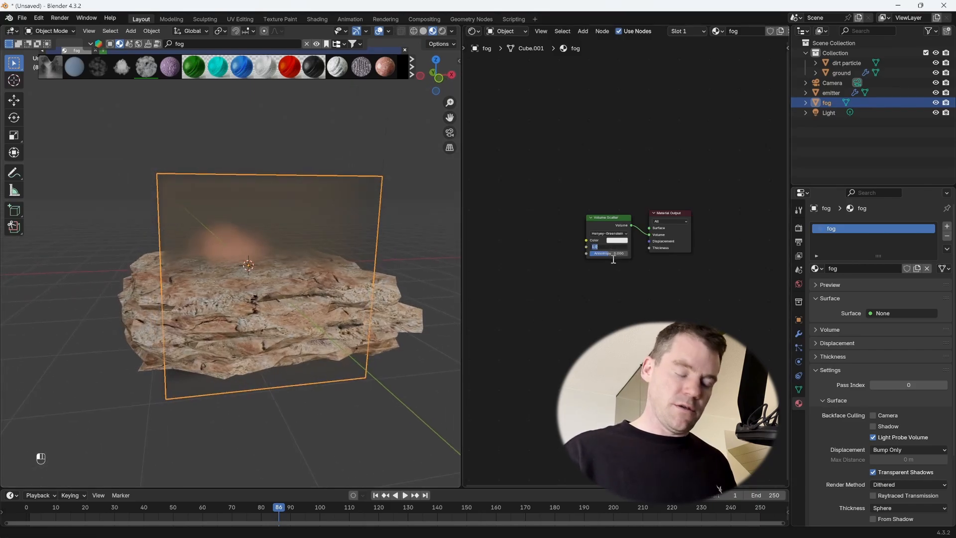
type("0.2")
key("Return")
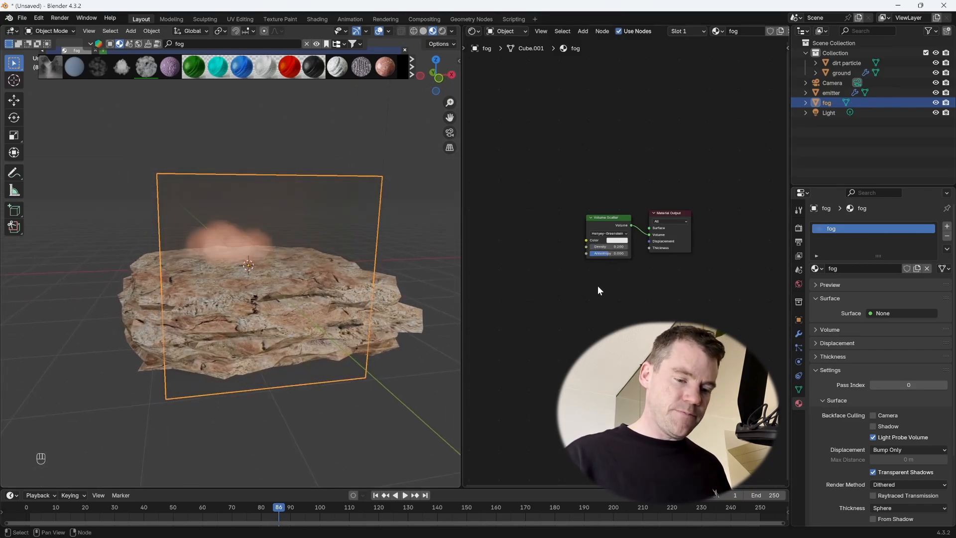
Set the Volume Scatter density to 0.3 and change its color to a pale blue.
left_click(613, 246)
type("0.3")
key("Return")
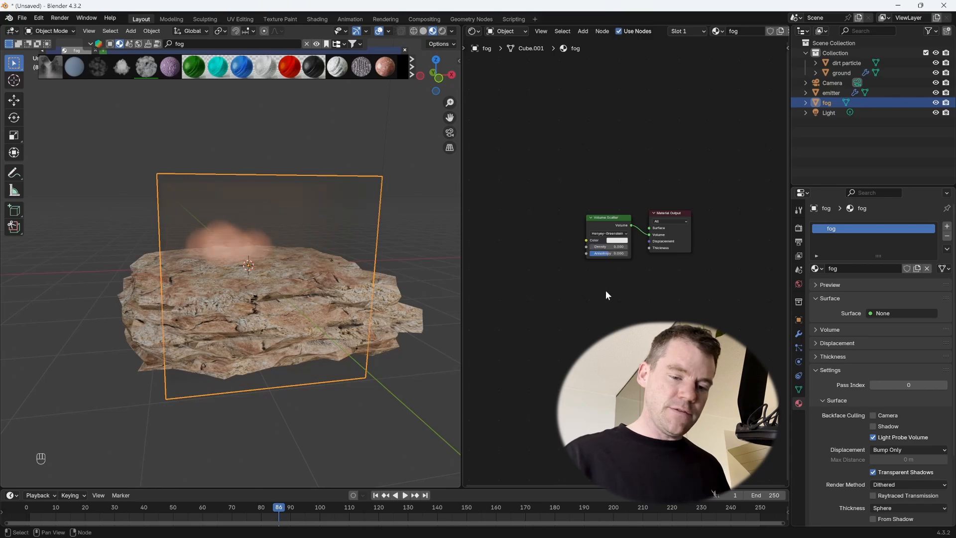
left_click(617, 240)
left_click_drag(636, 172, 637, 167)
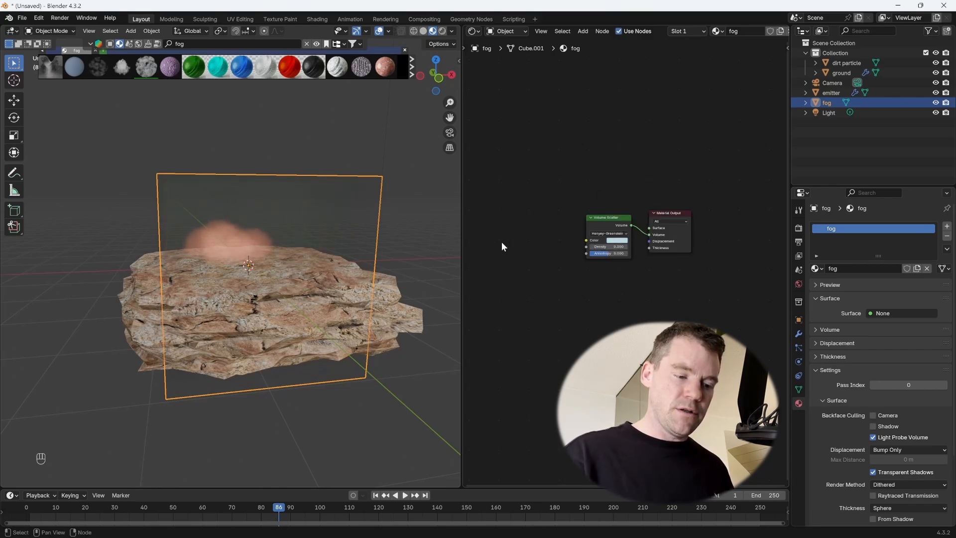
Scale the fog cube up by about 1.168 so it covers more of the rocky ground.
middle_click_drag(350, 308, 363, 270)
key("s")
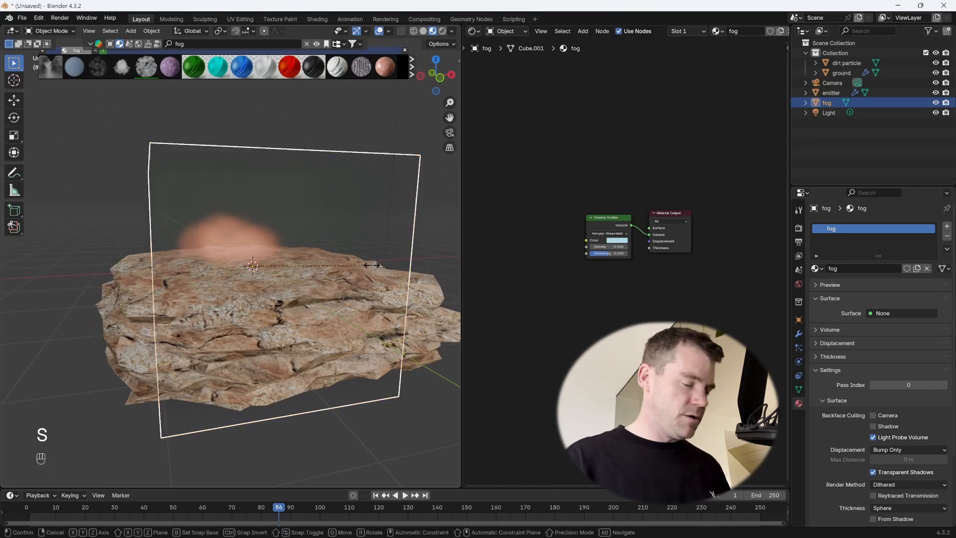
left_click(339, 302)
middle_click_drag(339, 302, 396, 305)
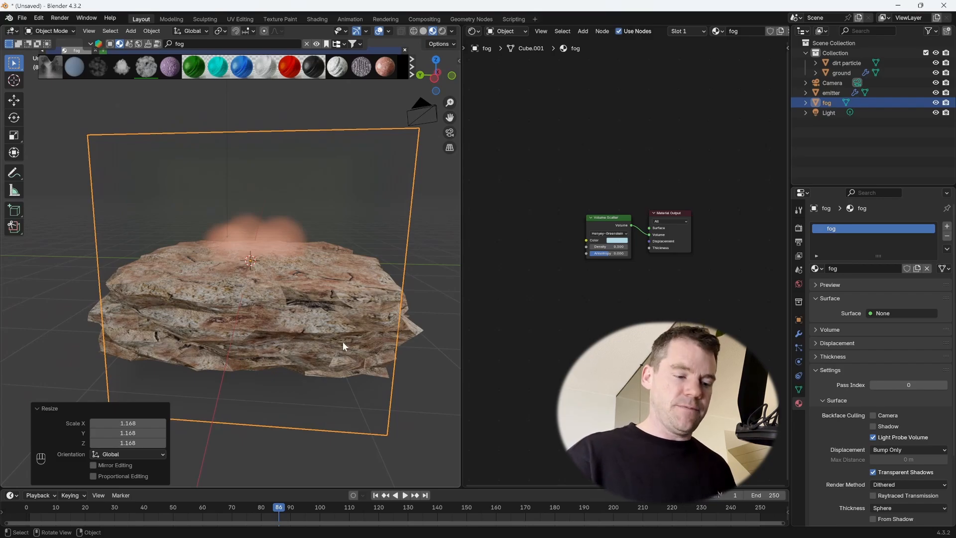
Duplicate the fog cube in place and flatten the copy with a Z scale of about -0.246.
middle_click_drag(343, 346, 416, 289)
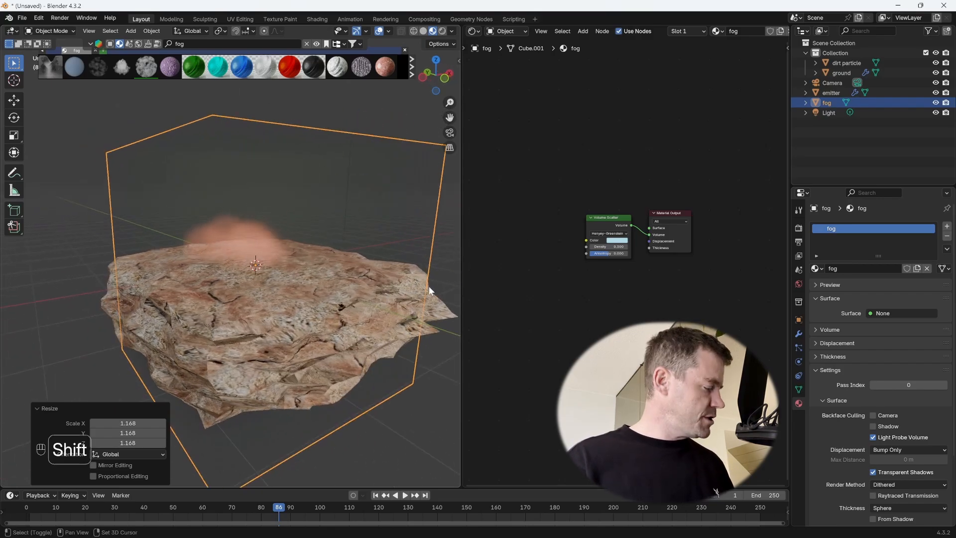
key("shift+d")
key("z")
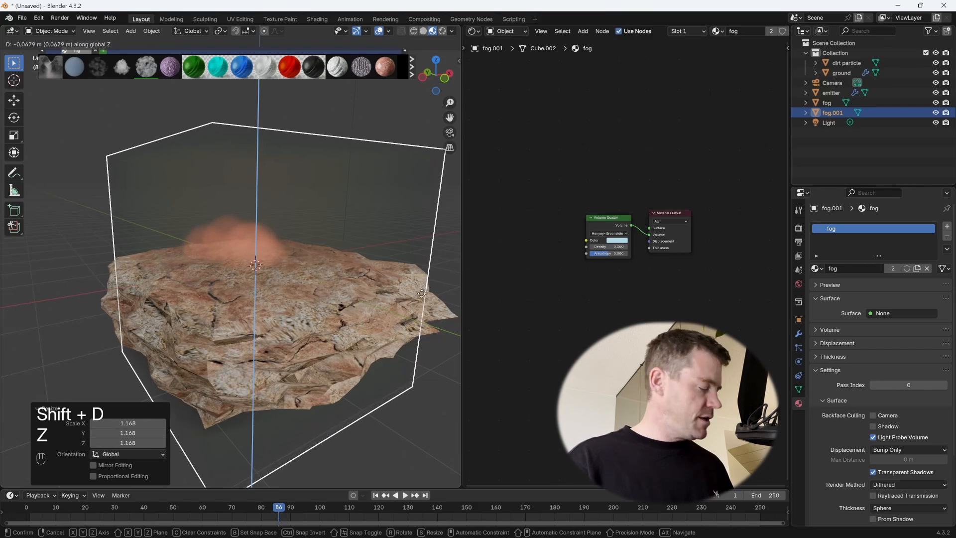
key("s")
key("z")
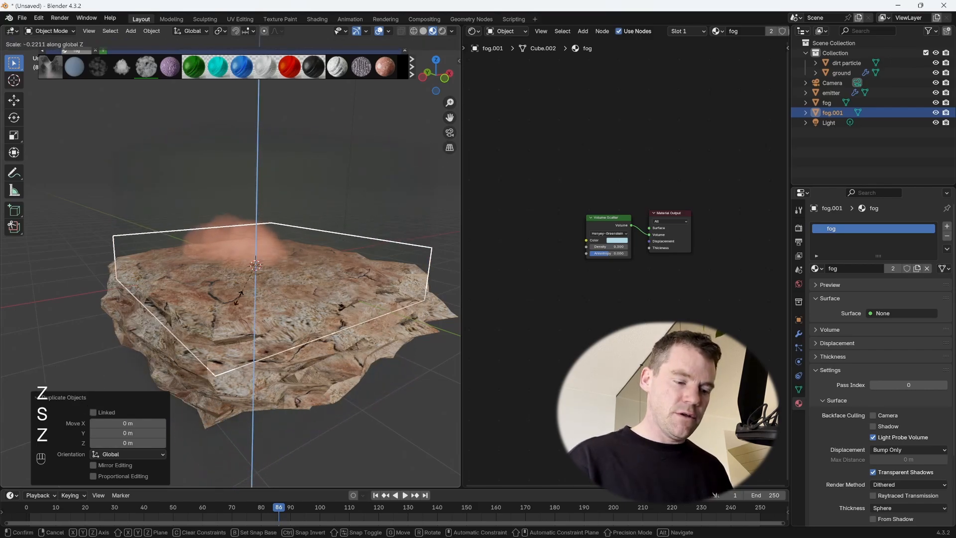
left_click(237, 301)
Lower the duplicated fog box along Z and flatten it further with a Z scale of about 0.464.
middle_click_drag(237, 300, 330, 289)
key("g")
key("z")
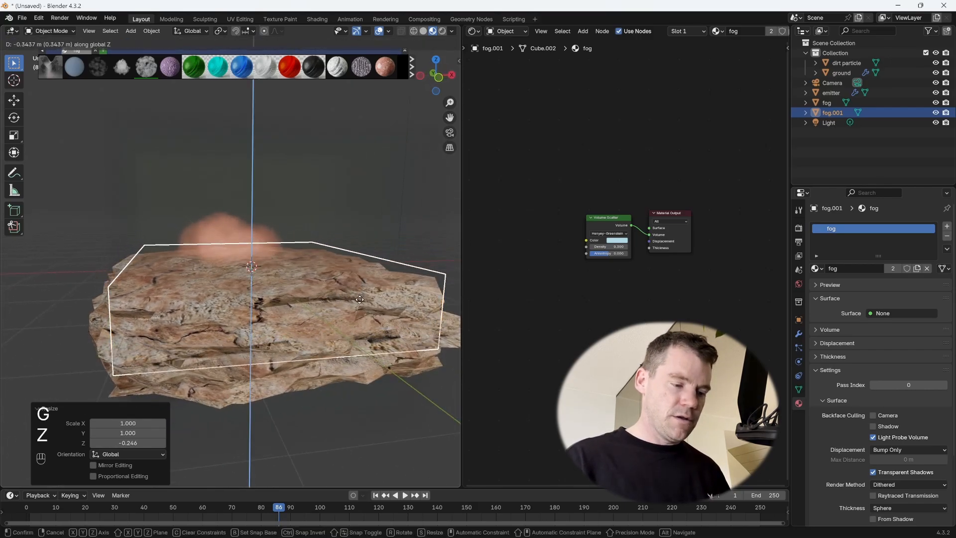
key("s")
key("z")
left_click(326, 300)
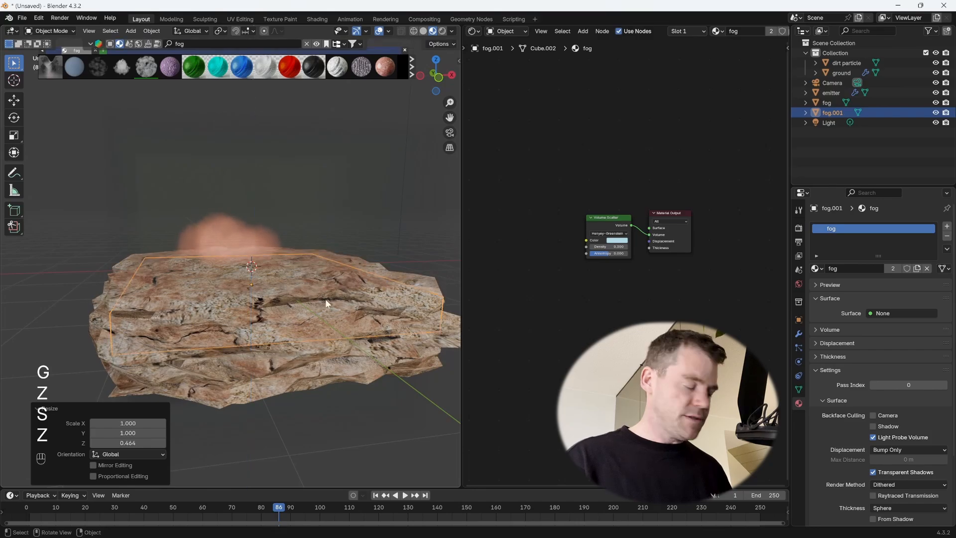
Raise the flattened fog box about 0.338 m along Z to the top surface of the rock.
middle_click_drag(347, 303, 343, 295)
key("g")
key("z")
left_click(346, 275)
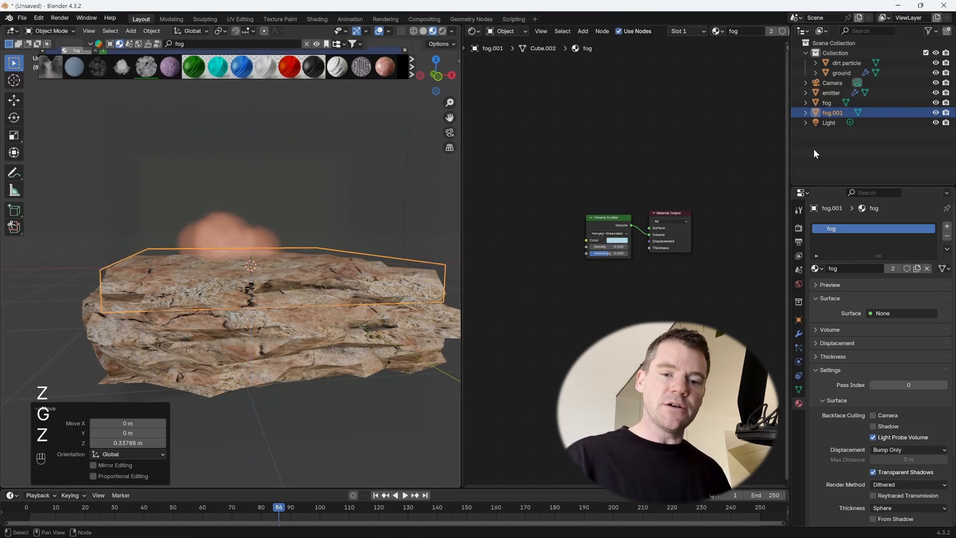
Rename the duplicated fog box to "dew".
double_click(838, 113)
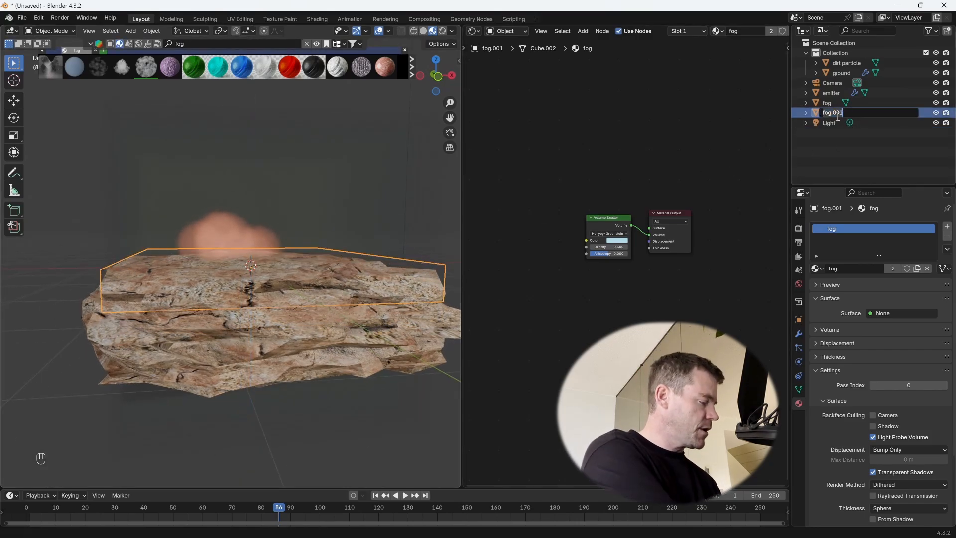
type("dew")
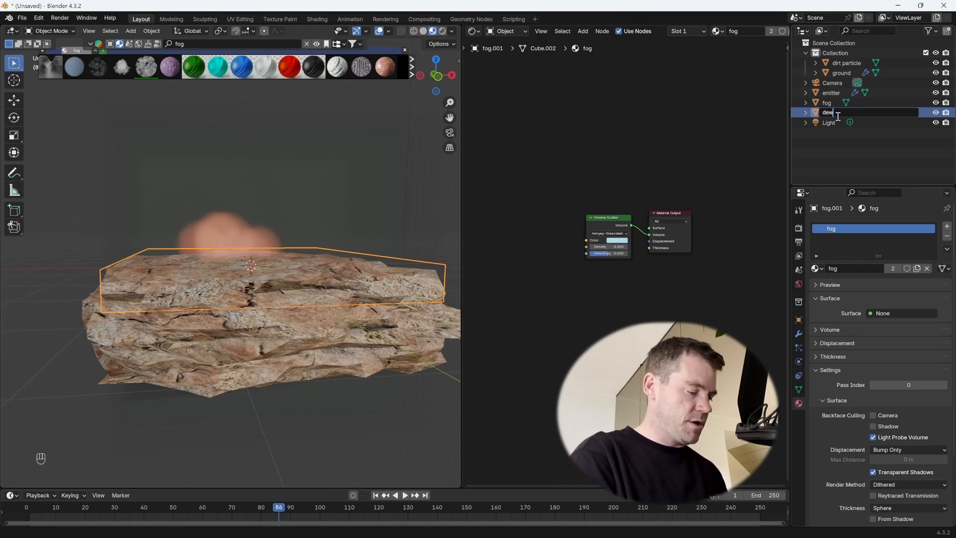
key("Return")
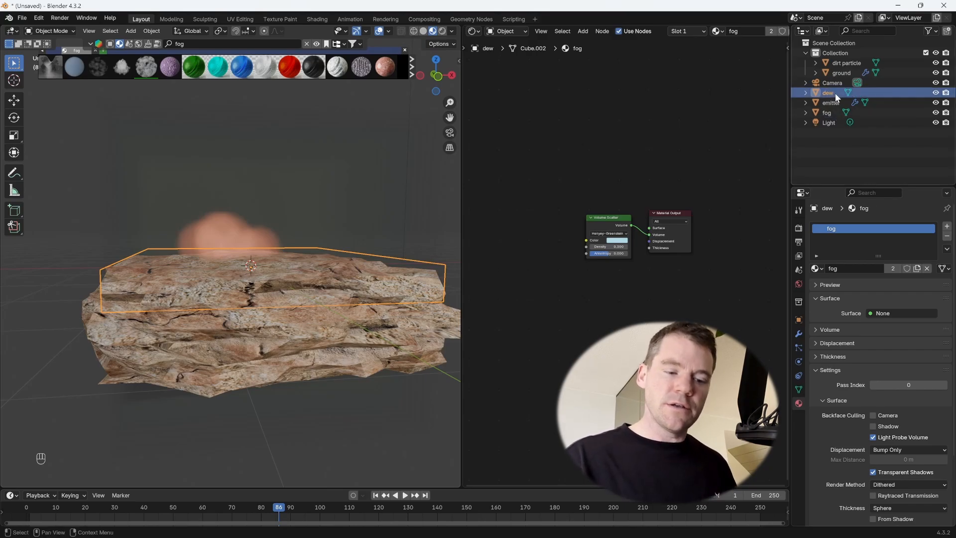
mouse_move(835, 89)
left_mouse_down()
mouse_move(840, 59)
mouse_move(826, 96)
left_mouse_up()
Assign the existing "Procedural fog and cloud" material to the dew box.
middle_click_drag(316, 360, 336, 362)
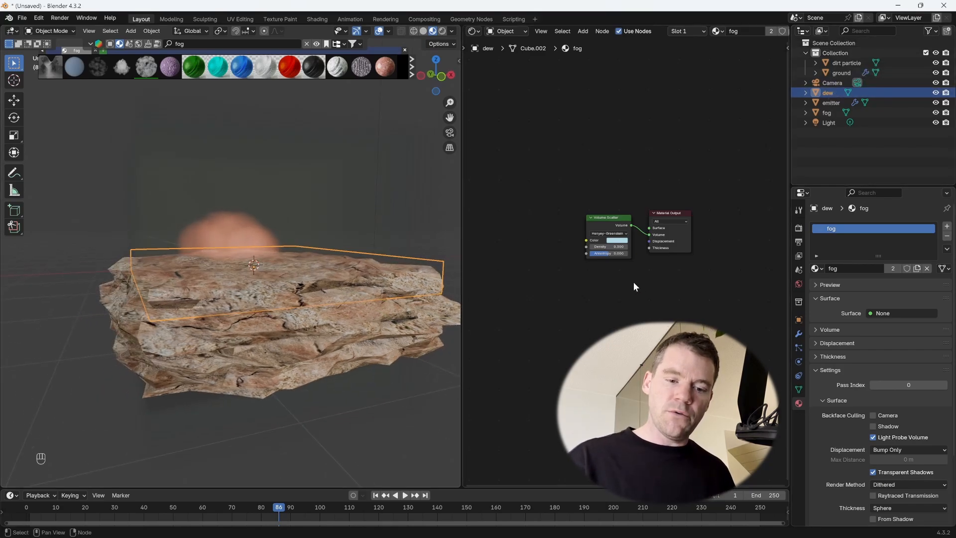
scroll(634, 283, "up", 2)
left_click(816, 268)
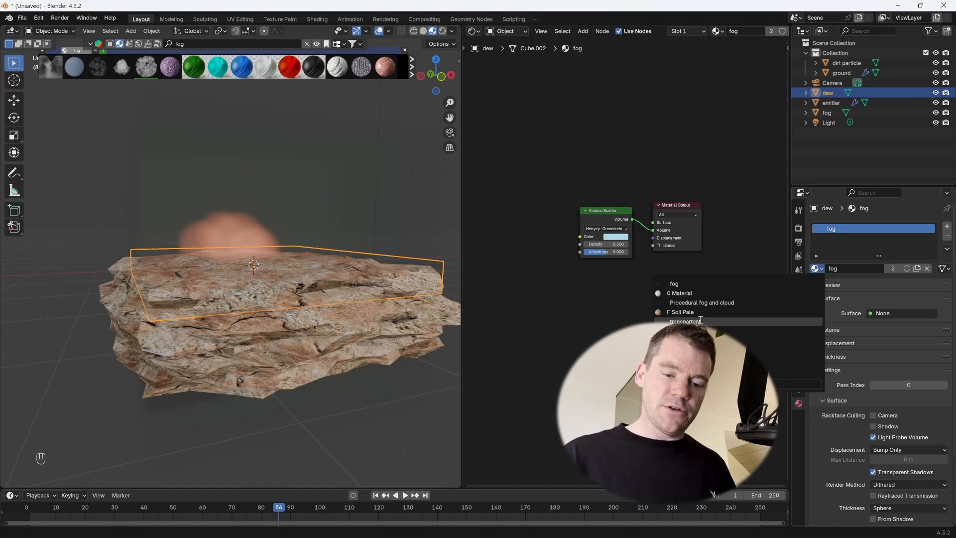
left_click(706, 303)
Lower the dew box about 0.029 m along Z so it hugs the rock surface.
middle_click_drag(283, 331, 366, 355)
middle_click_drag(366, 354, 376, 310, "ctrl")
key("g")
key("z")
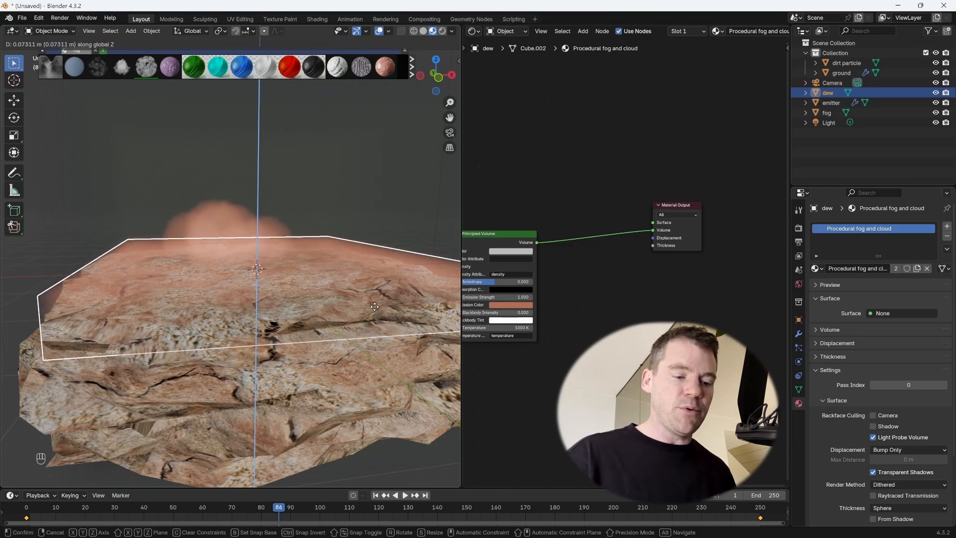
left_click(371, 319)
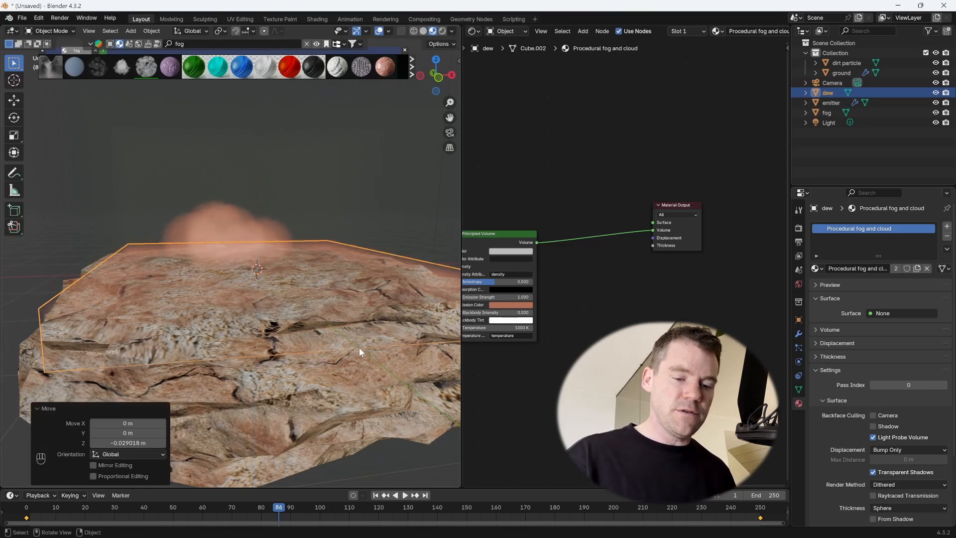
Darken the brown emission color of the Principled Volume node in the Procedural fog and cloud material.
middle_click_drag(359, 348, 362, 336)
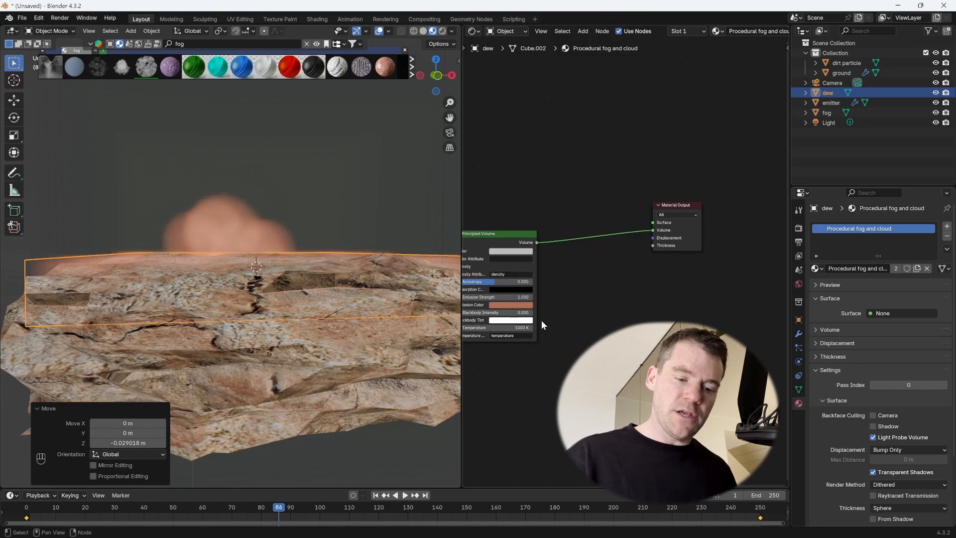
left_click(518, 305)
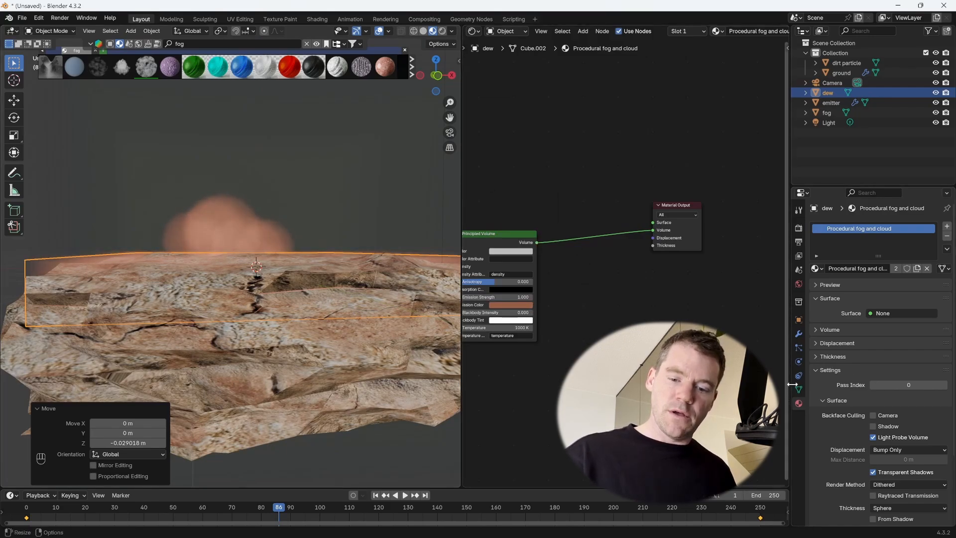
left_click(798, 334)
middle_click_drag(239, 341, 339, 346)
middle_click_drag(300, 242, 340, 356)
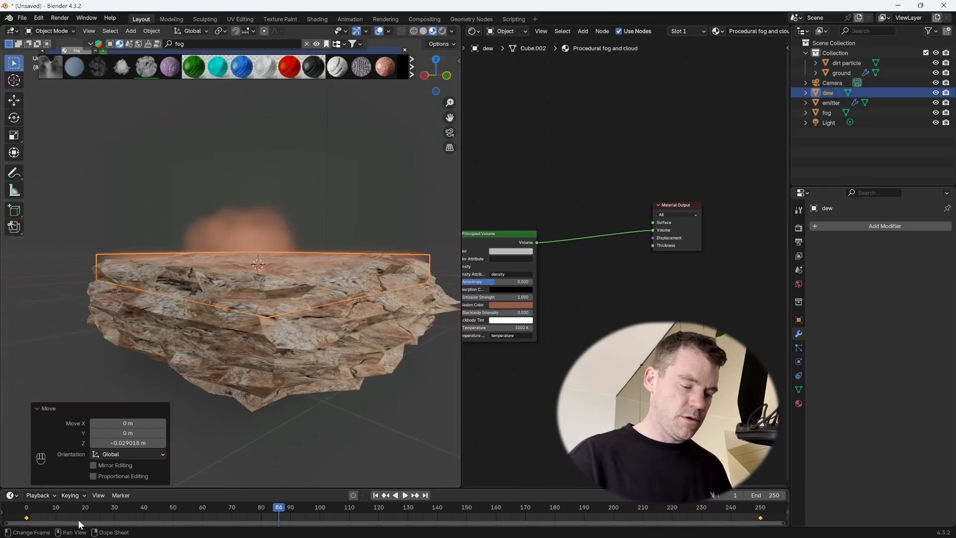
Return the timeline to frame 0.
left_click(23, 511)
middle_click_drag(293, 293, 256, 398)
middle_click_drag(256, 398, 401, 305)
middle_click_drag(410, 258, 384, 273, "ctrl")
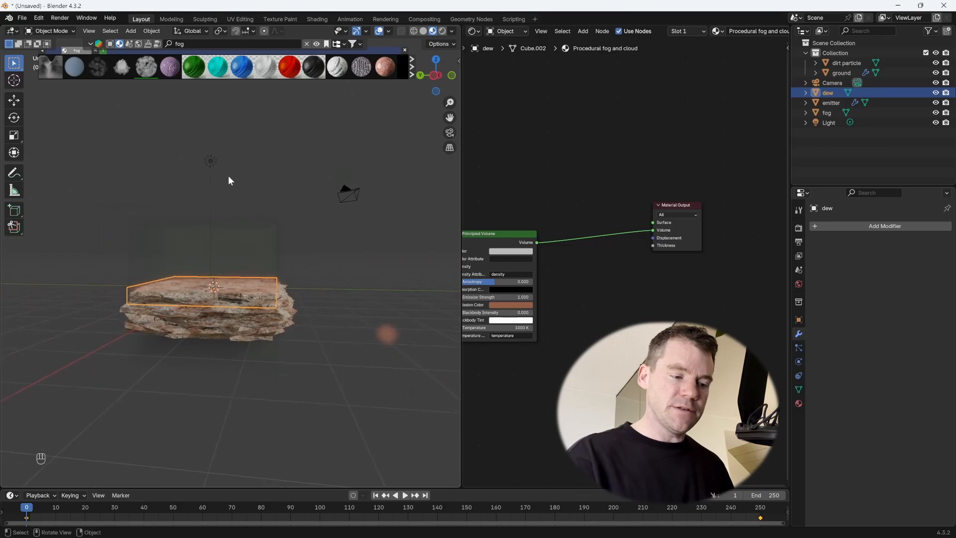
Change the light to a 12000 W spot light with a pale bluish-white color and a beam size of about 18.8°.
left_click(211, 162)
left_click(798, 361)
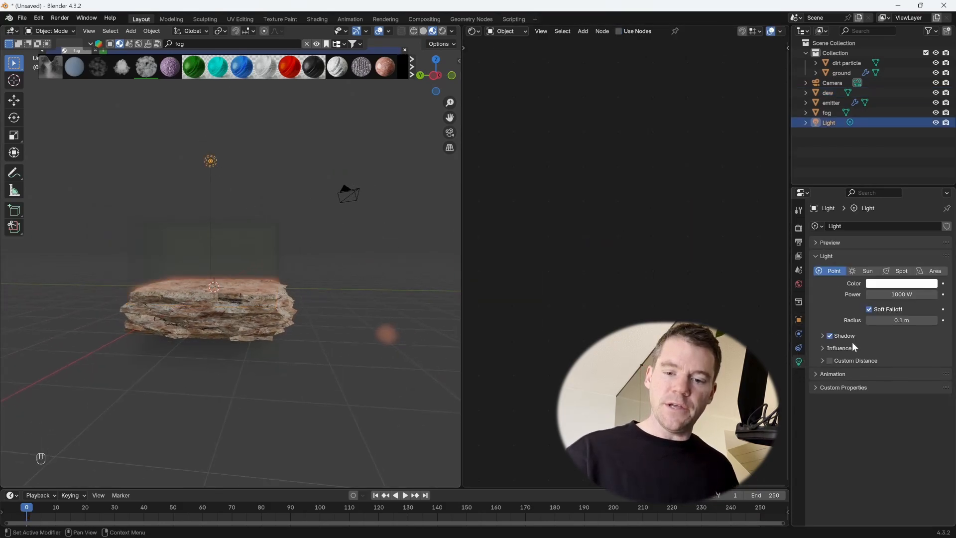
left_click(902, 271)
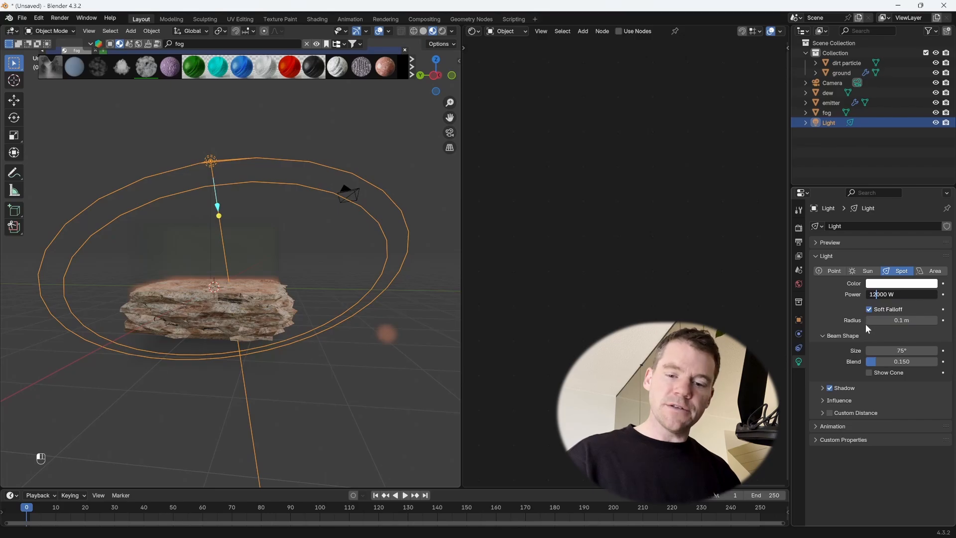
left_click(909, 284)
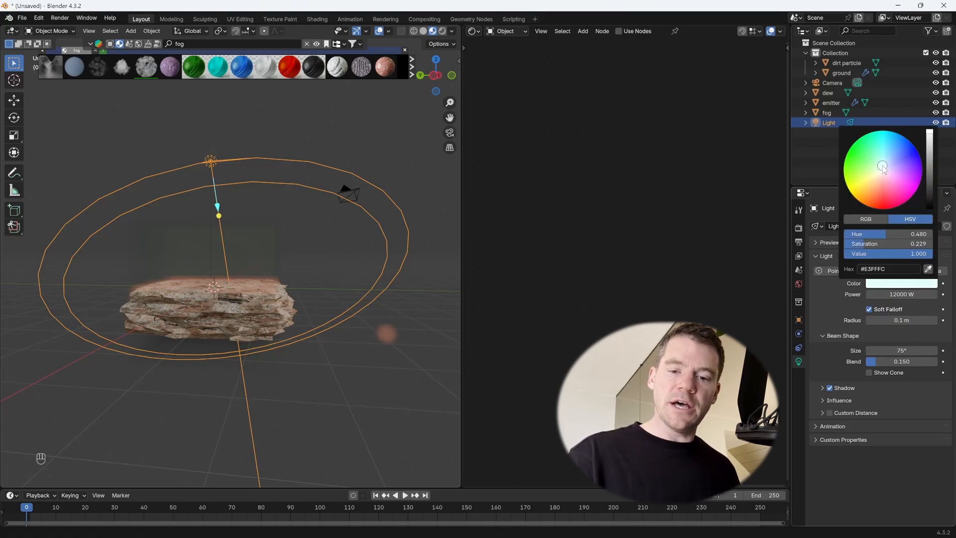
middle_click_drag(352, 345, 284, 364)
left_click_drag(904, 350, 869, 350)
middle_click_drag(335, 257, 347, 258)
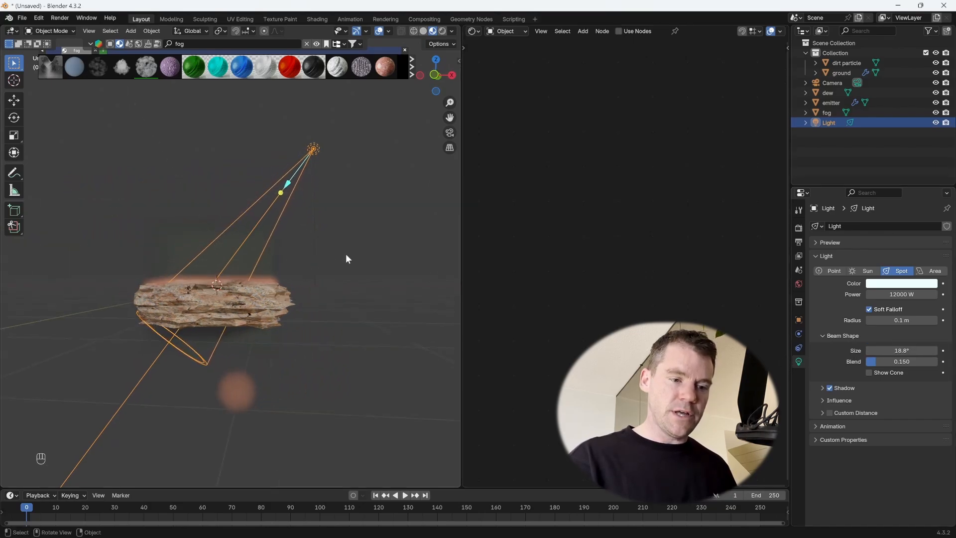
Switch the viewport to rendered shading and rotate the spot light about 9.37° around the view axis.
left_click(441, 32)
mouse_move(352, 309)
middle_mouse_down("ctrl")
mouse_move(374, 296)
mouse_move(373, 250)
middle_mouse_up("ctrl")
key("r")
left_click(367, 223)
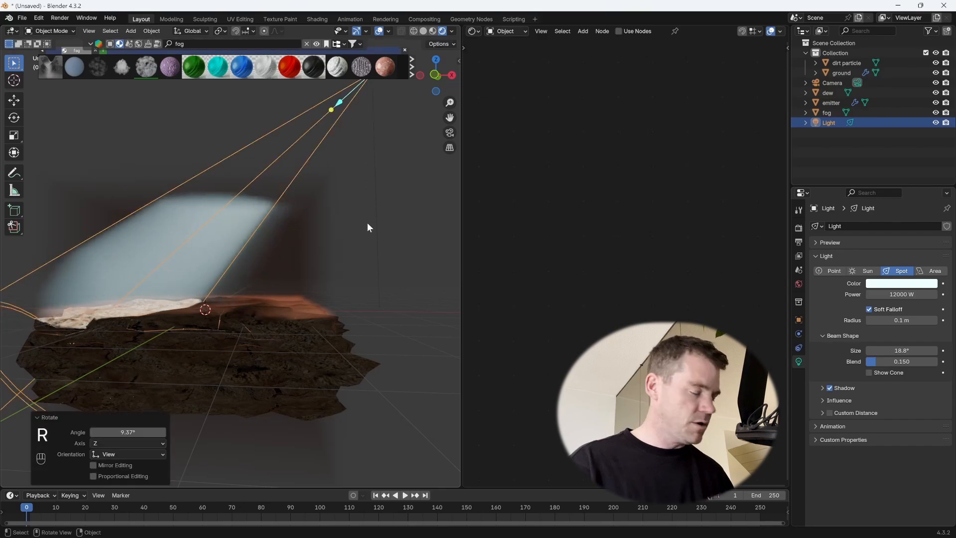
Move and rotate the spot light so its beam shines across the rock through the fog from one side.
key("g")
left_click(450, 282)
middle_click_drag(378, 304, 367, 344)
middle_click_drag(367, 344, 148, 311, "ctrl")
key("r")
left_click(377, 297)
key("g")
left_click(405, 273)
key("g")
left_click(304, 321)
Move the camera in front of the rock and rotate it about -36.8° around the global Z axis.
left_click(64, 332)
key("g")
left_click(270, 325)
middle_click_drag(270, 325, 325, 255)
key("r")
key("z")
left_click(252, 294)
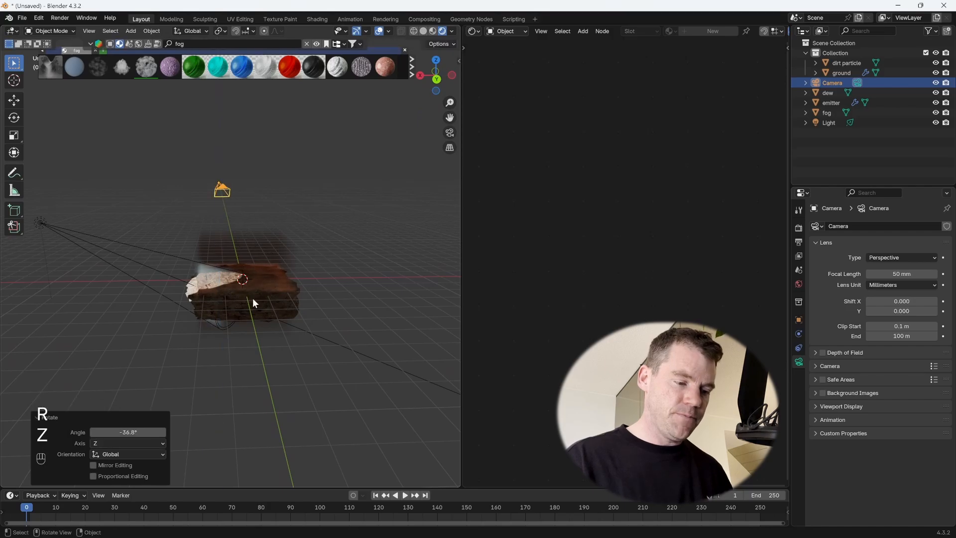
Lower the camera about 3.82 m along Z and rotate it about 1.18° around the global Y axis.
middle_click_drag(252, 294, 267, 284)
key("g")
key("z")
left_click(285, 329)
middle_click_drag(285, 329, 333, 298)
key("r")
key("y")
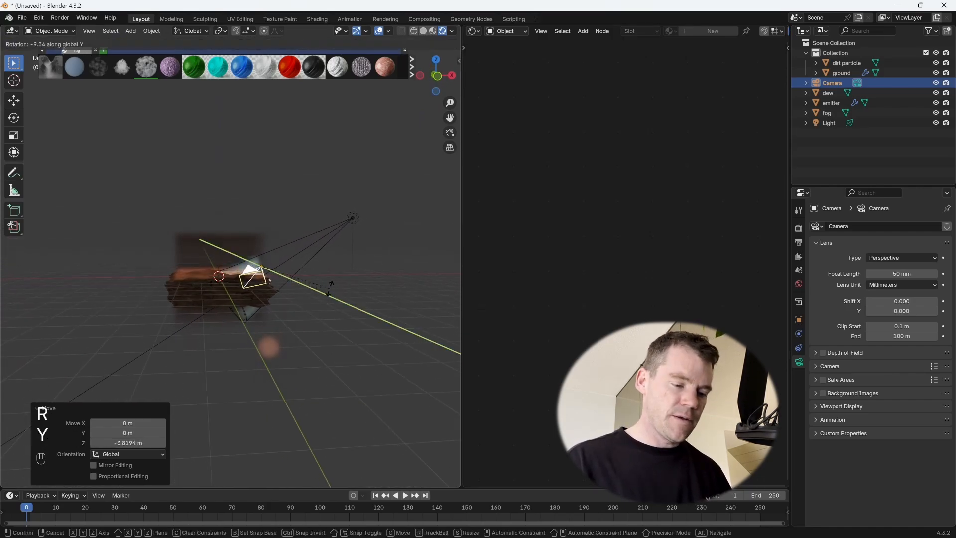
left_click(324, 301)
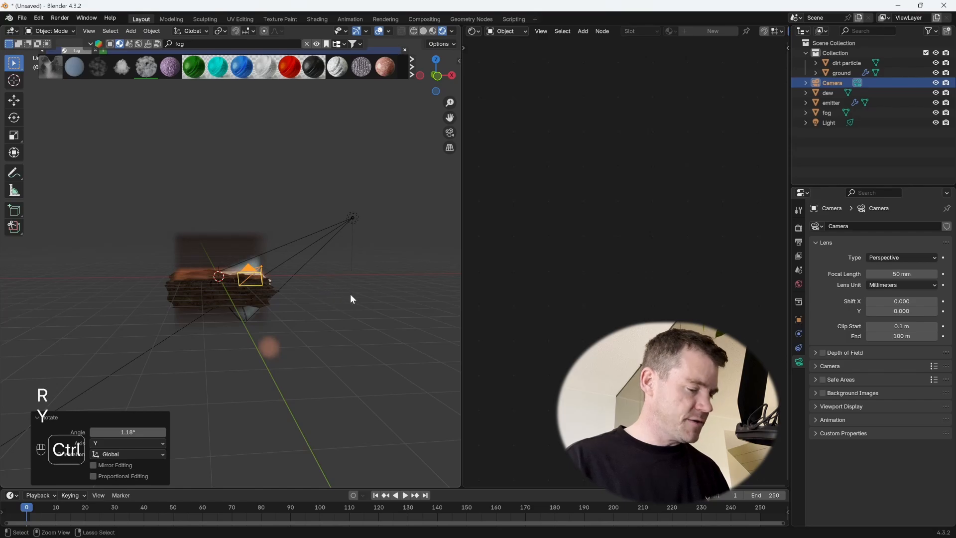
Look through the camera as the active camera and rotate it about 18.1° around the global X axis.
key("ctrl+KP_0")
key("r")
key("x")
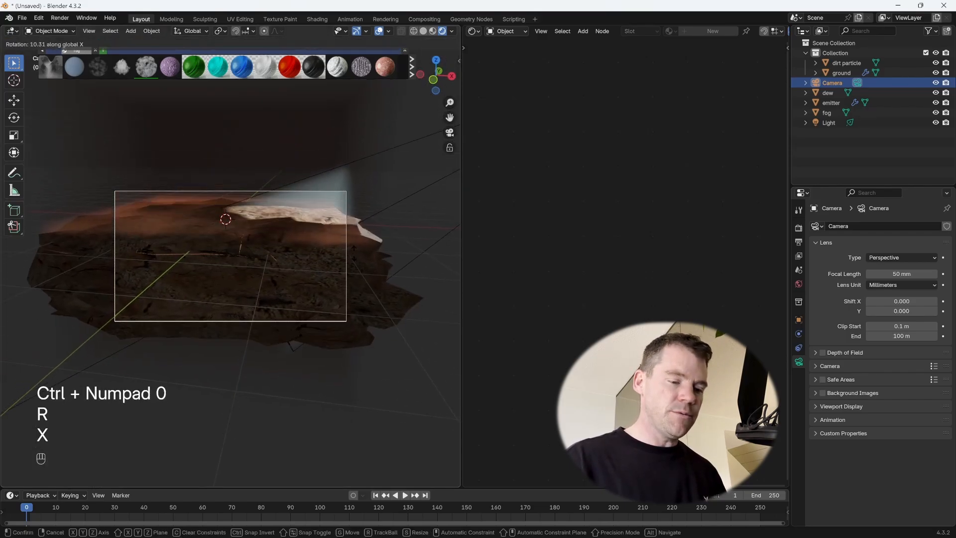
left_click(386, 273)
scroll(386, 273, "up", 3)
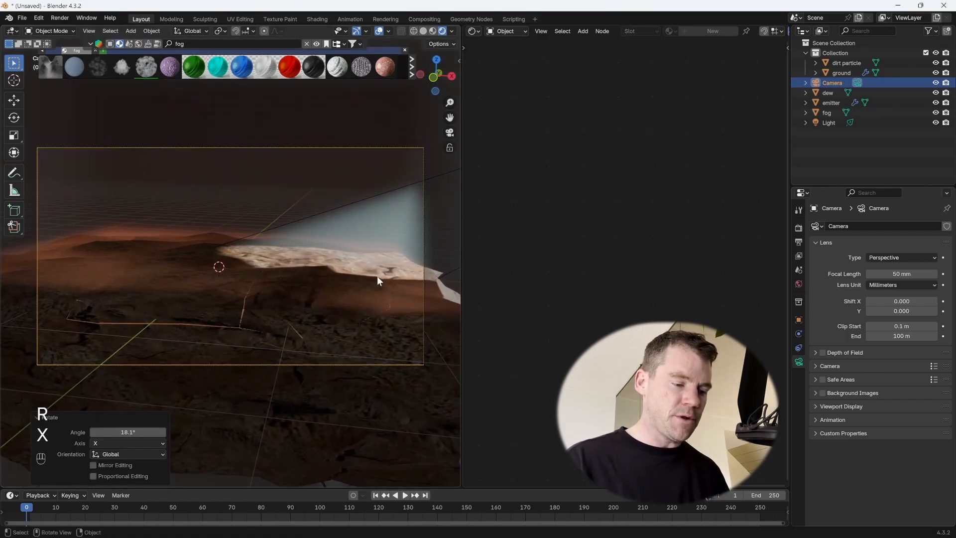
Move the camera about 0.18 m along the global X axis and about 1.55 m along the global Y axis.
key("g")
key("x")
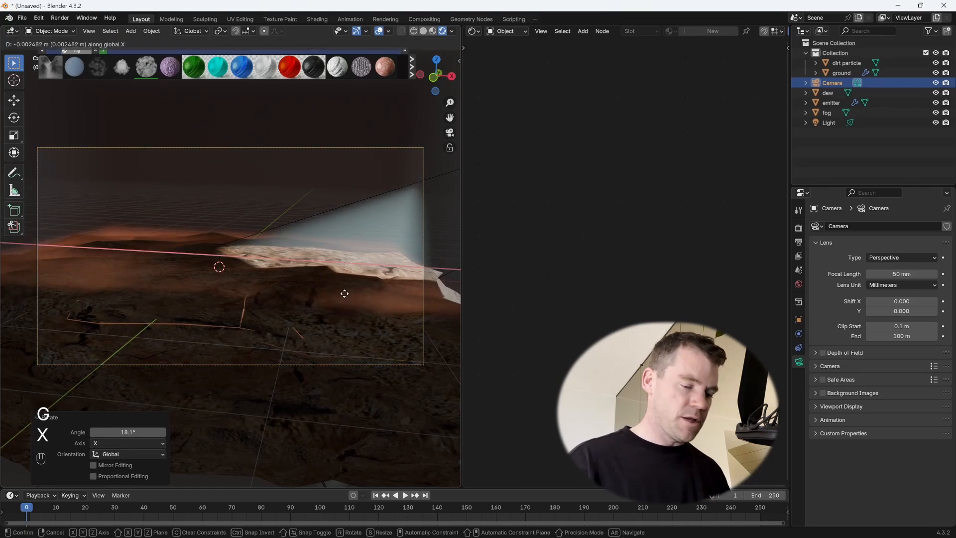
key("g")
key("y")
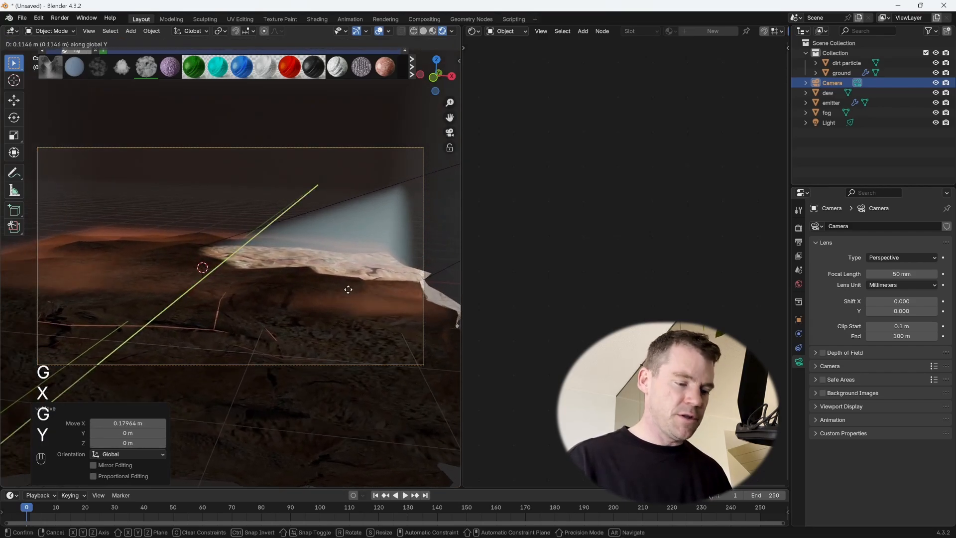
left_click(353, 274)
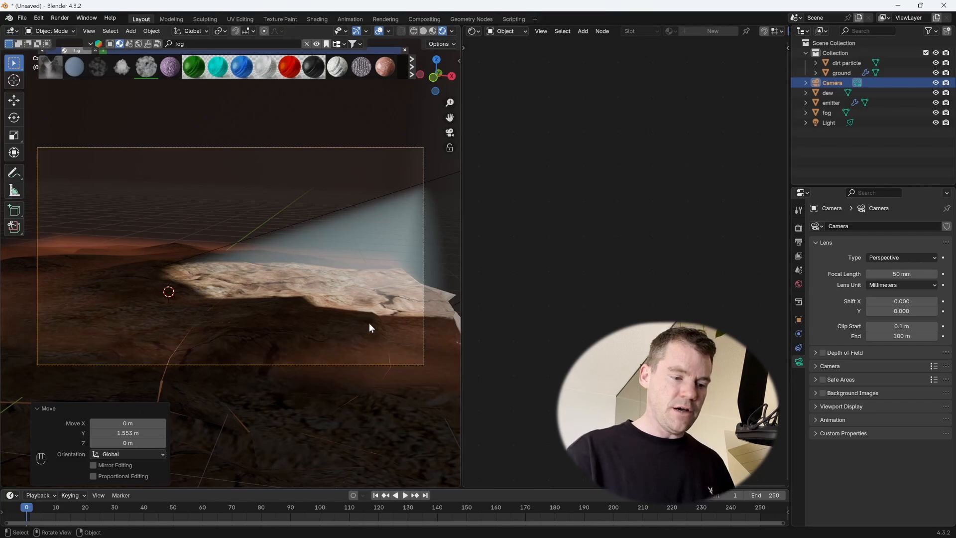
Rotate the spot light about 1.86° in the camera view plane so its beam reaches farther over the rock.
left_click(314, 220)
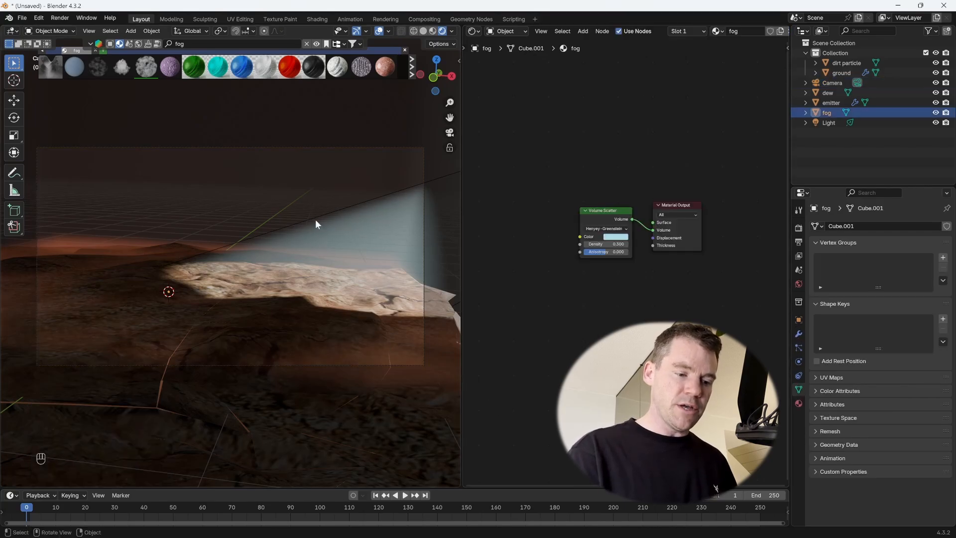
left_click(828, 123)
key("r")
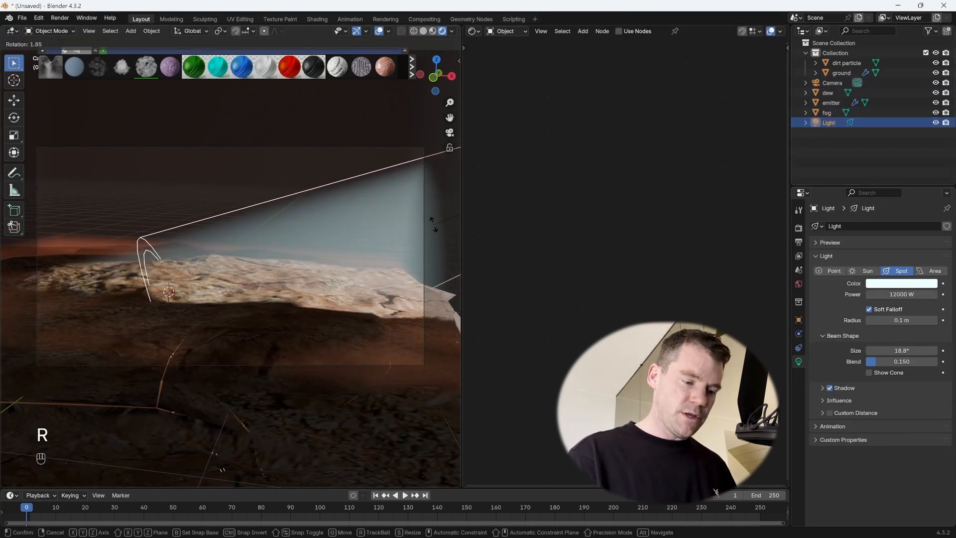
left_click(434, 222)
Set the spot light's beam blend to 0.5 and its beam size to 12°.
middle_click_drag(396, 280, 360, 324, "ctrl")
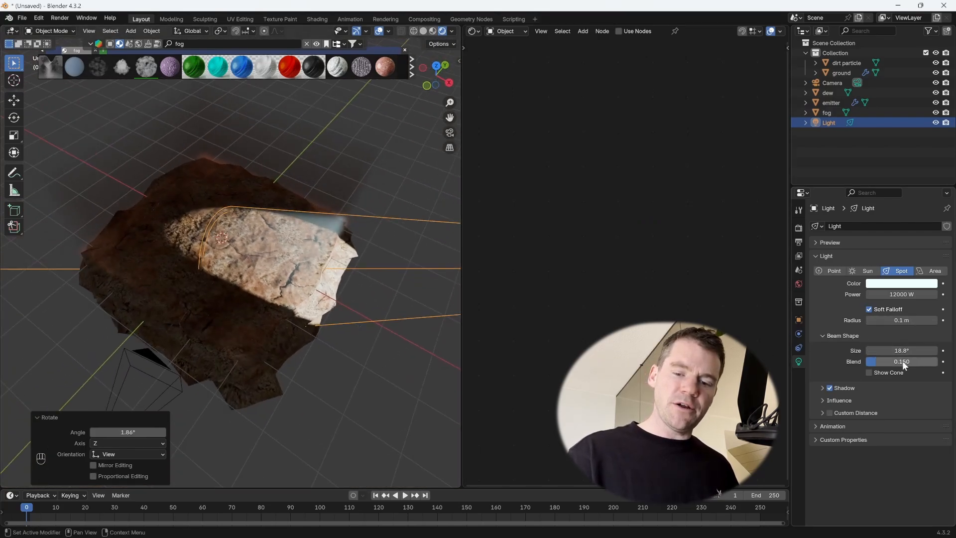
type("0.5")
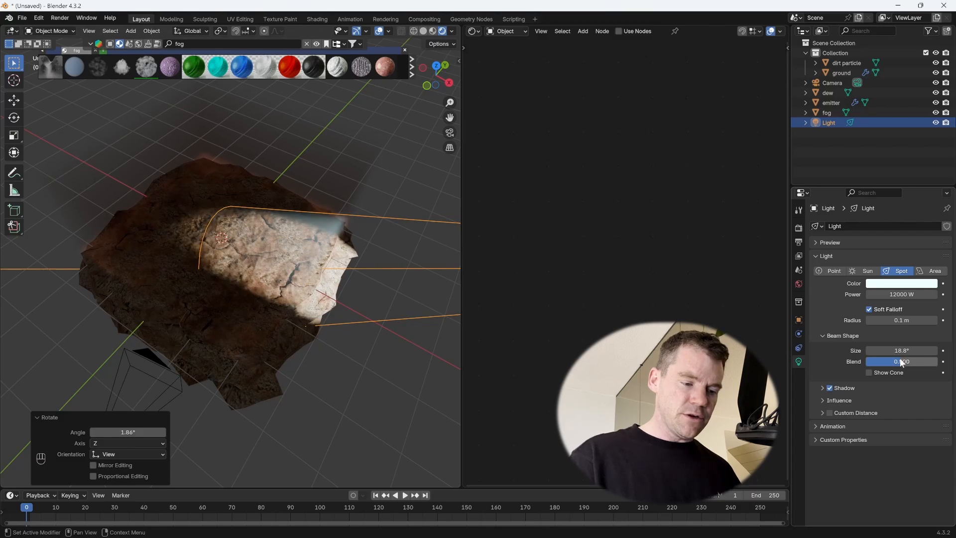
key("Return")
double_click(903, 350)
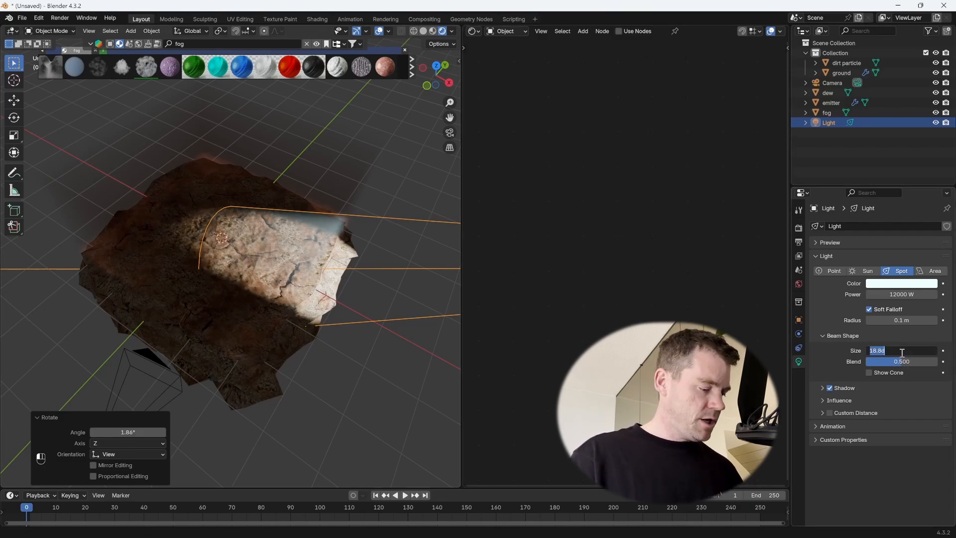
type("12")
key("Return")
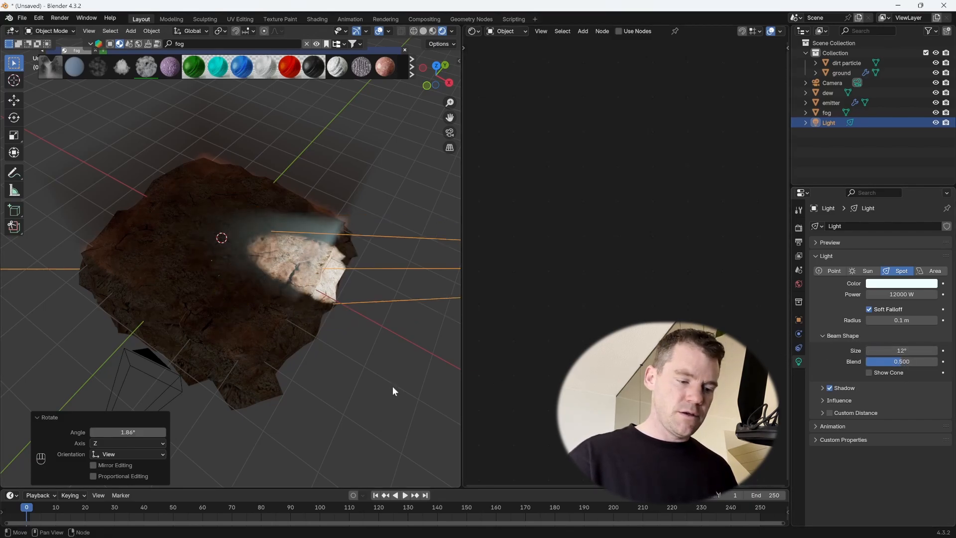
Rotate the spot light about 3.41° around the global Y axis.
key("r")
key("y")
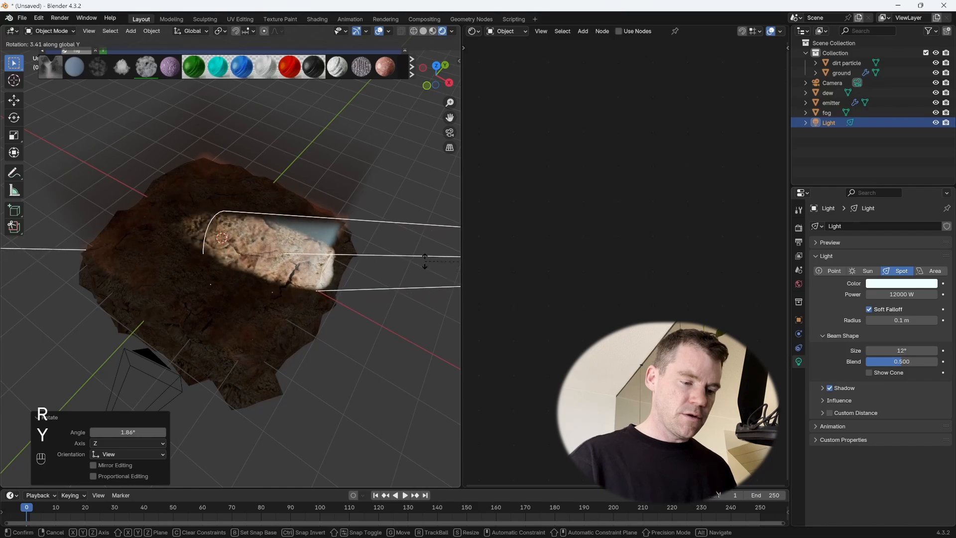
left_click(409, 283)
Add a mesh plane, turn it upright and move it toward the spot light's beam beside the rock.
middle_click_drag(351, 330, 376, 306)
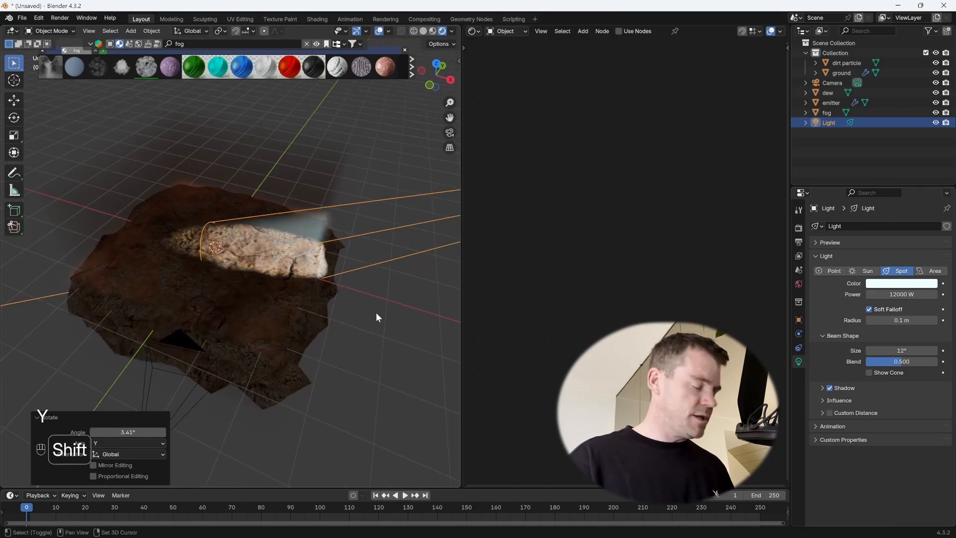
key("shift+a")
mouse_move(364, 327)
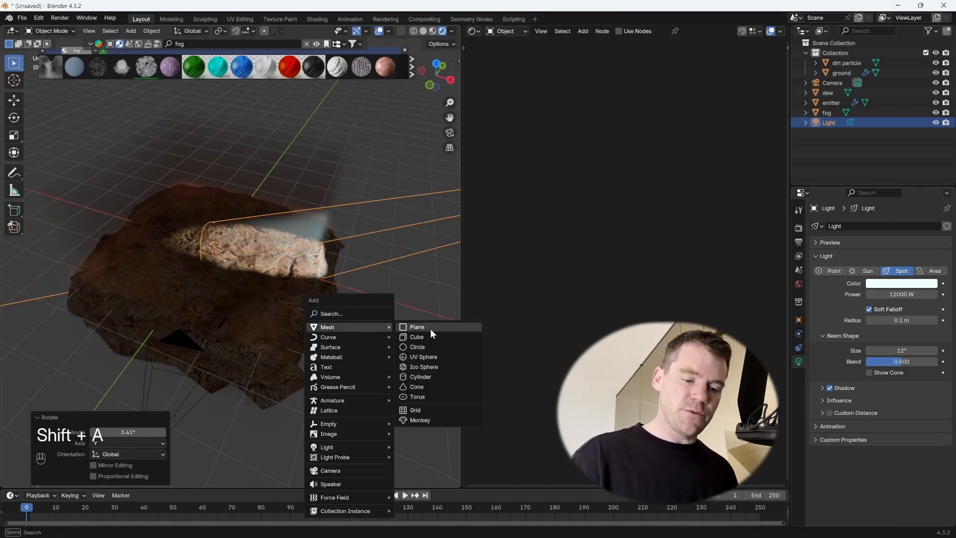
left_click(430, 328)
middle_click_drag(364, 330, 282, 298)
key("r")
left_click(229, 376)
key("g")
left_click(413, 308)
Reposition, rotate and scale the plane so it faces the spot light and blocks its whole beam.
key("g")
middle_click_drag(360, 307, 334, 311)
left_click(363, 311)
key("r")
left_click(321, 369)
key("s")
left_click(348, 335)
Subdivide the plane's mesh with 10 cuts.
key("Tab")
right_click(339, 321)
left_click(326, 309)
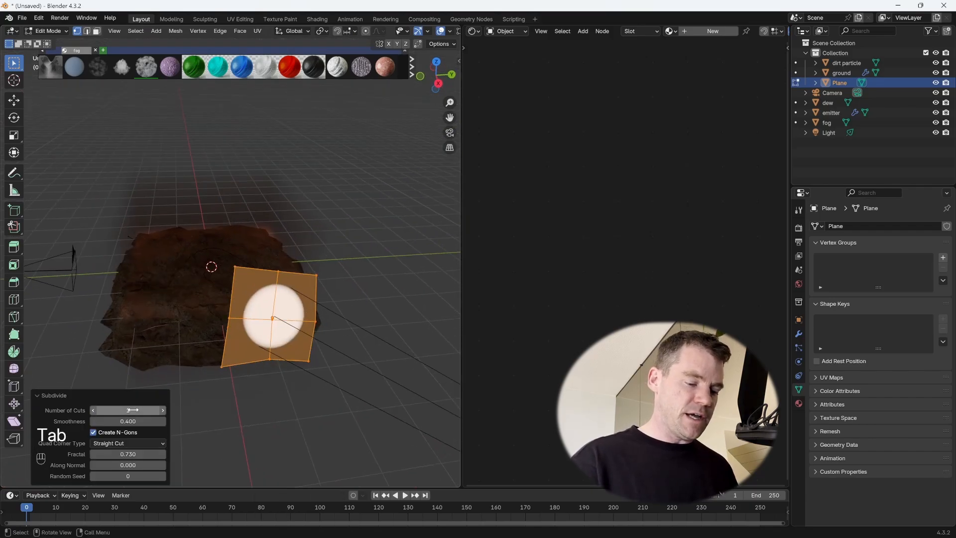
left_click_drag(133, 409, 279, 403)
middle_click_drag(333, 343, 334, 310)
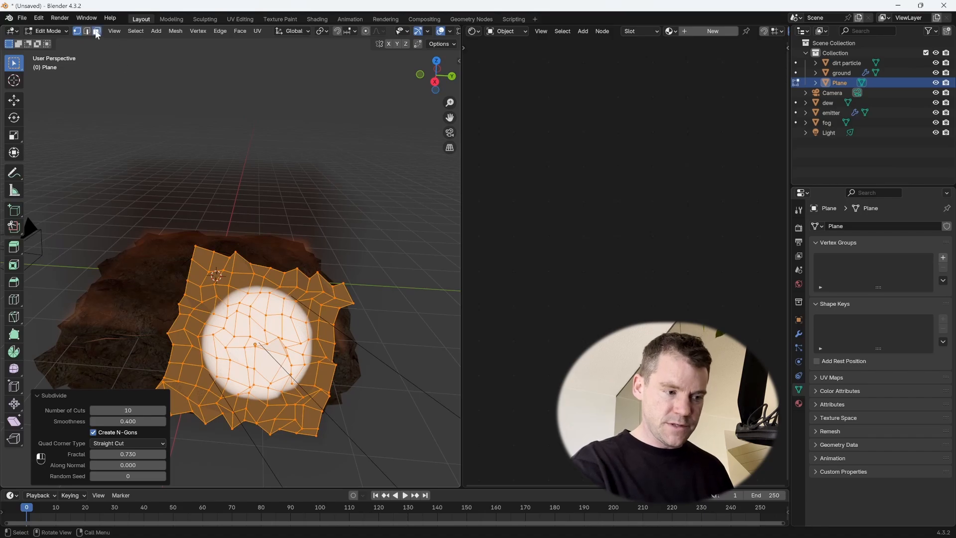
Select scattered faces in the spot-lit middle of the plane and delete them to leave holes for light shafts.
left_click(96, 32)
middle_click_drag(290, 288, 311, 314)
middle_click_drag(311, 315, 321, 291, "ctrl")
left_click(239, 330)
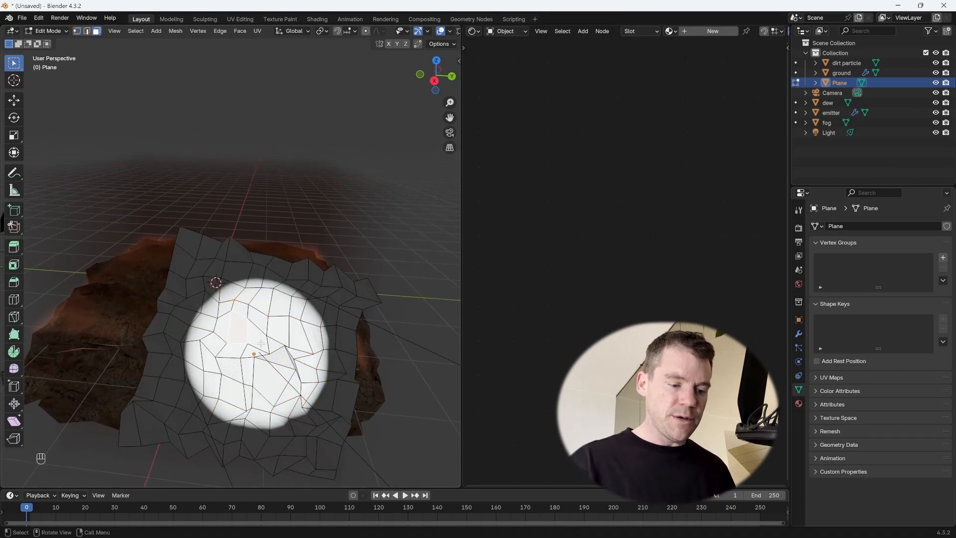
left_click(287, 365, "ctrl")
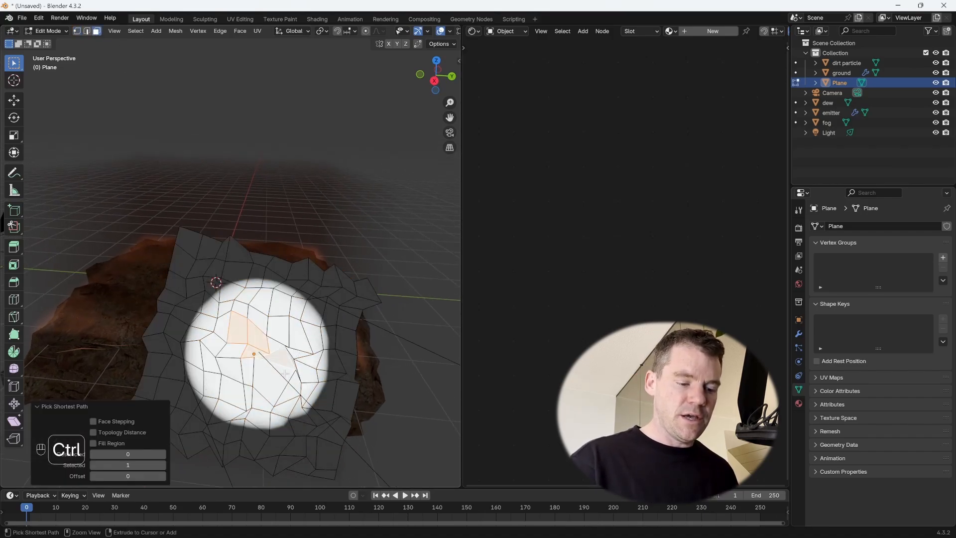
left_click(239, 328)
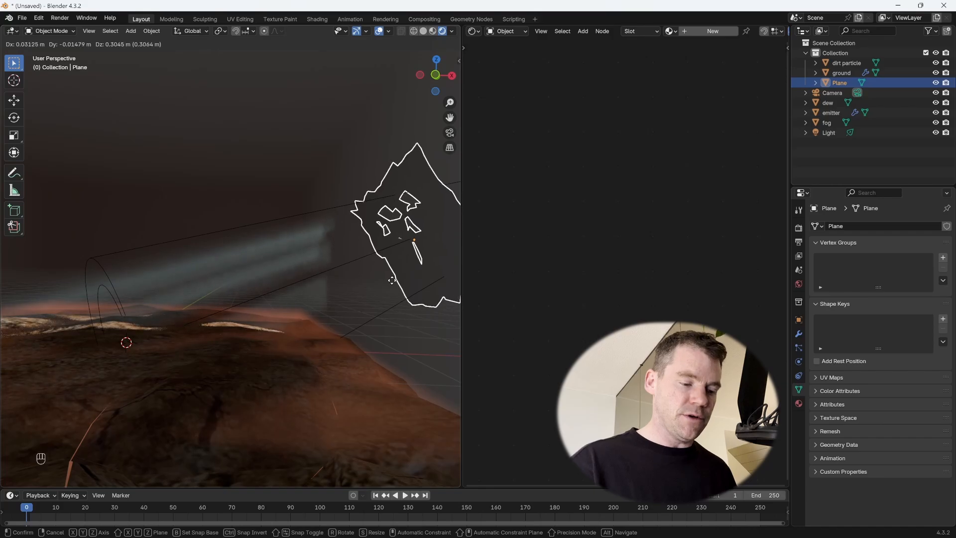
Raise the perforated plane about 0.29 m in the spot light's beam and return to the camera's view.
left_click(392, 282)
middle_click_drag(309, 316, 337, 318, "ctrl")
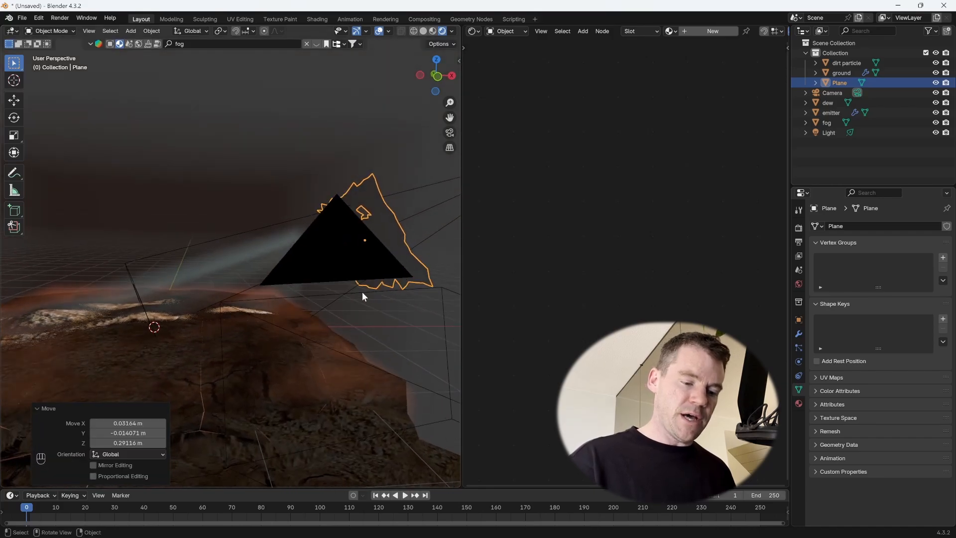
left_click(363, 304)
left_click(407, 315)
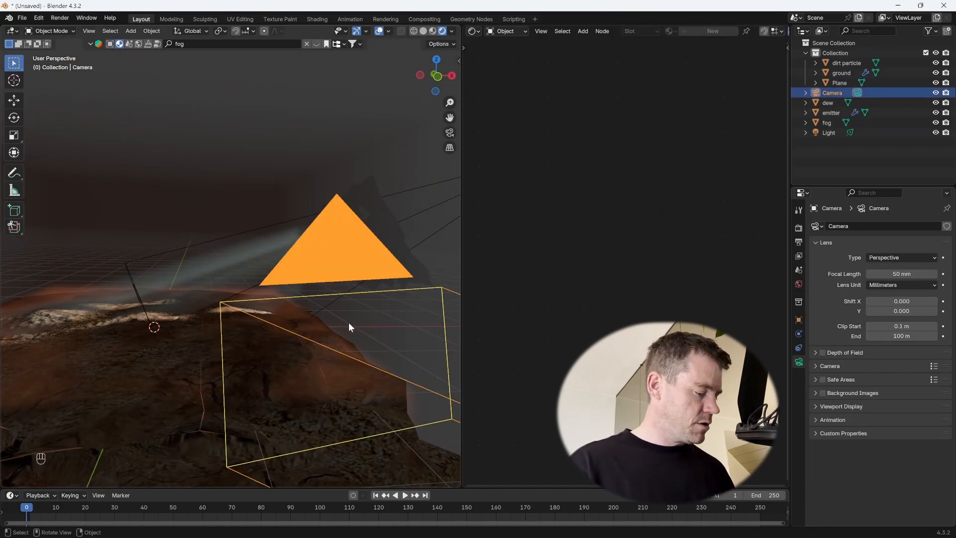
key("ctrl+KP_0")
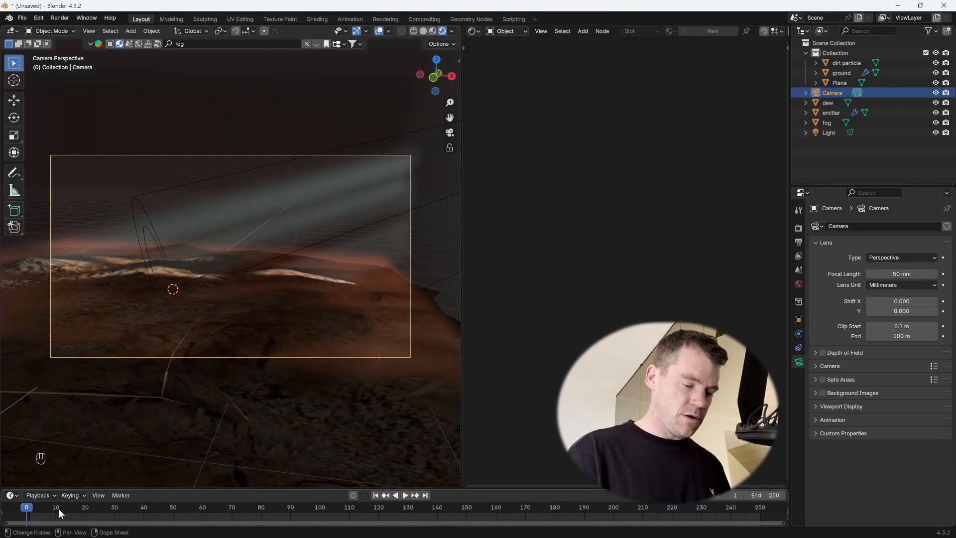
Play the dust cloud animation through the camera, rewind it near the start and replay it to frame 24.
key("space")
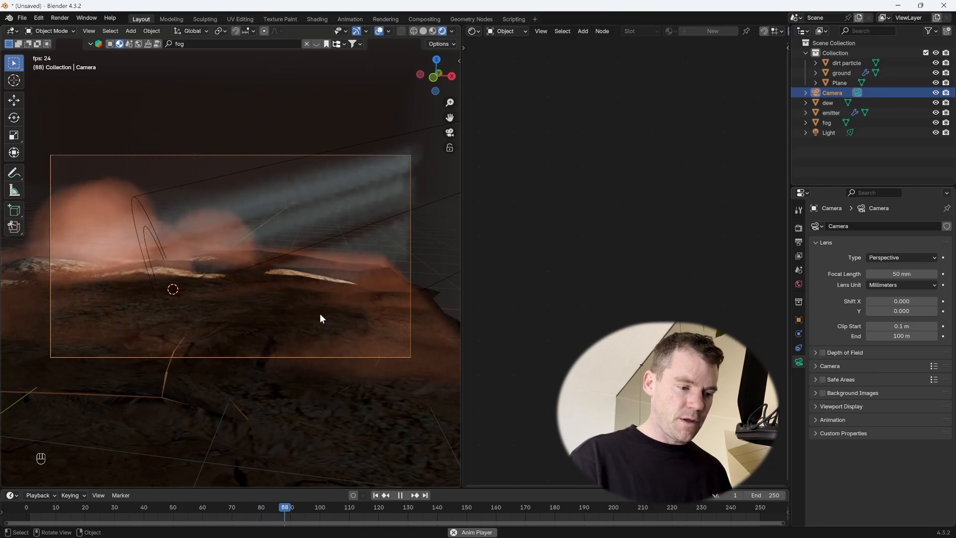
key("space")
left_click(34, 507)
key("space")
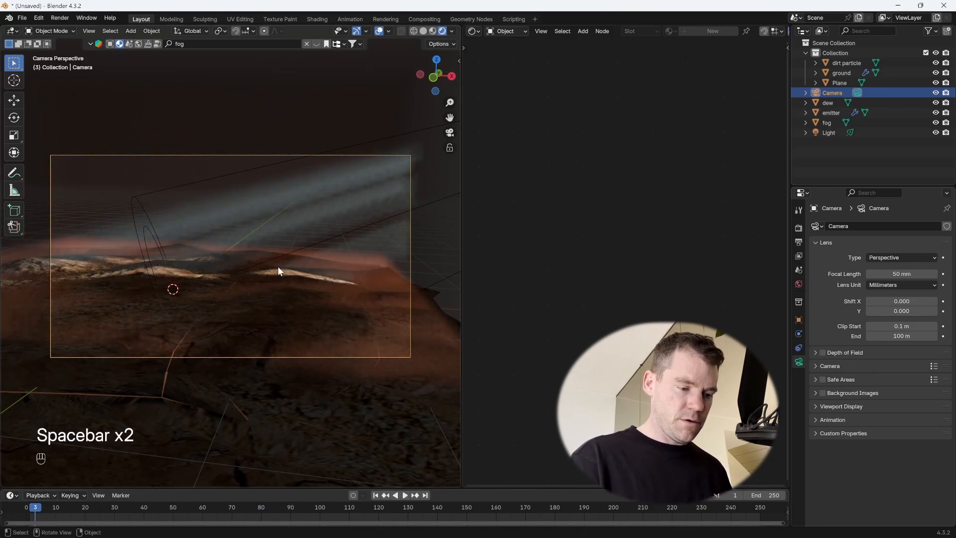
key("space")
key("space")
Set the seed of the emitter's dust cloud particle system to 3.
left_click(112, 201)
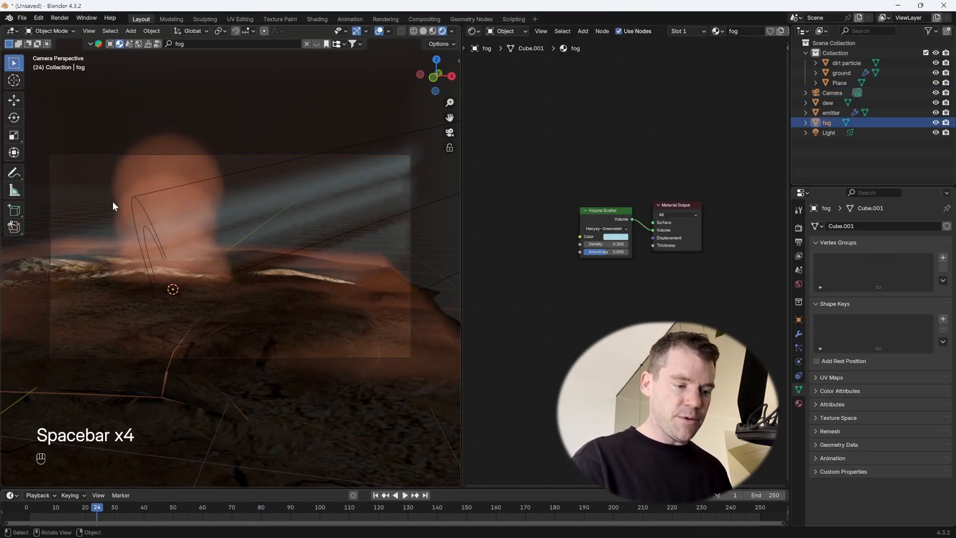
left_click(838, 112)
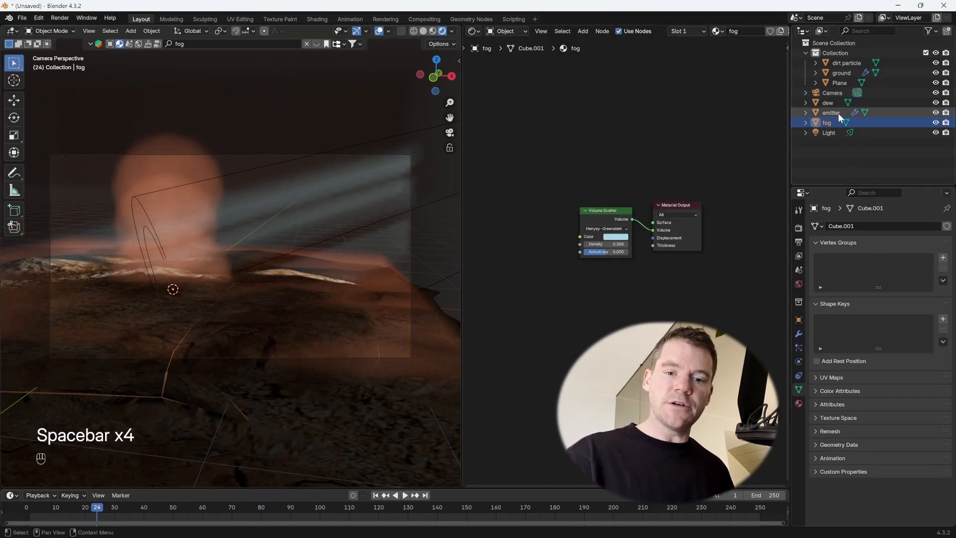
left_click(798, 334)
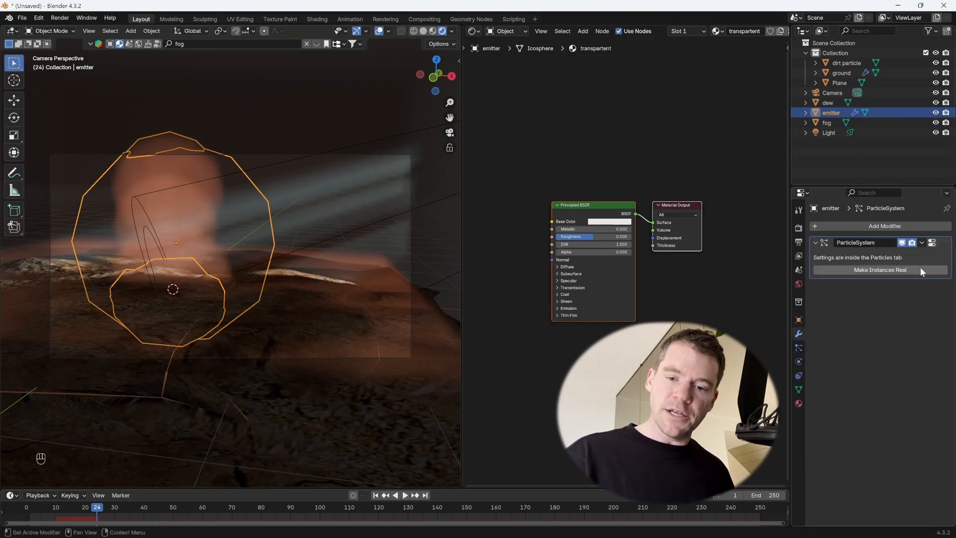
left_click(932, 244)
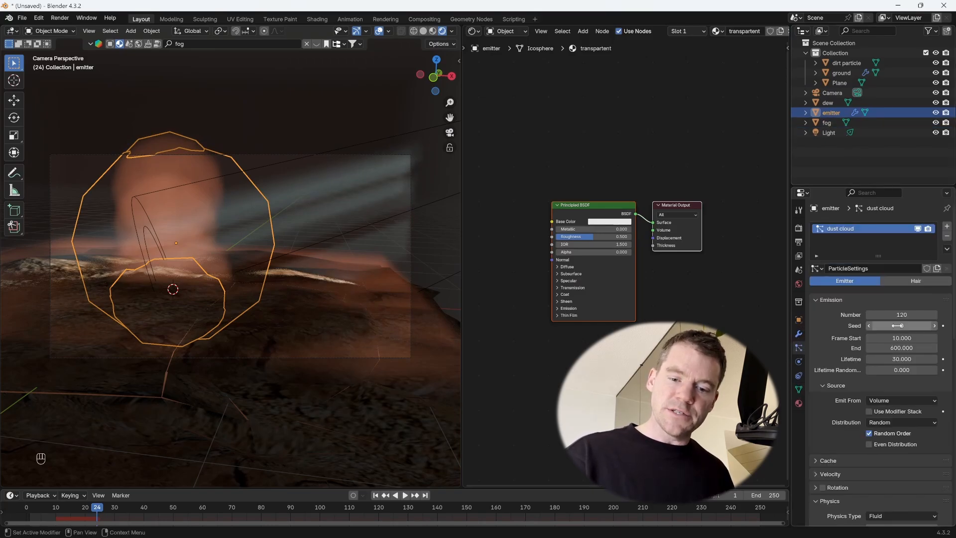
left_click_drag(899, 325, 902, 325)
Play the dust cloud animation from frame 0 to frame 56 to check the particle layout.
left_click_drag(31, 515, 26, 512)
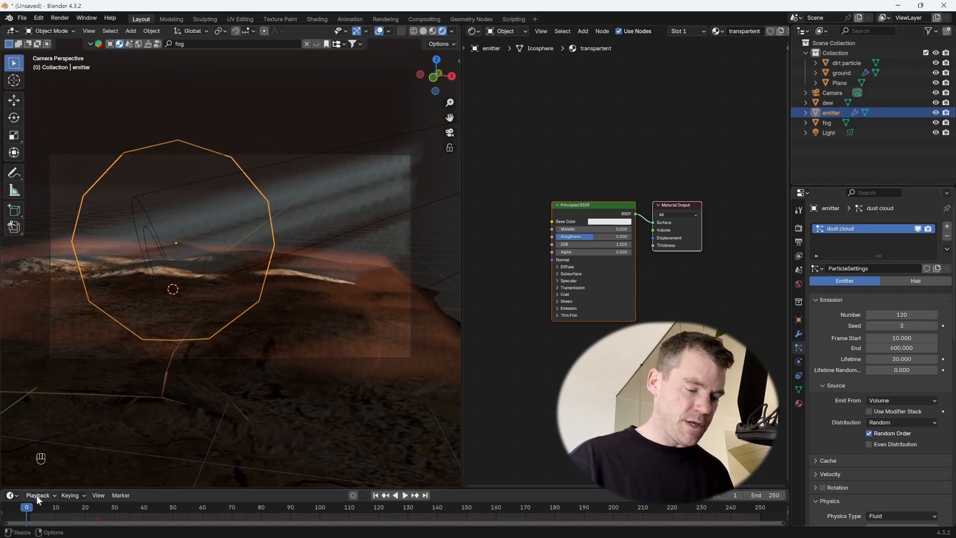
key("space")
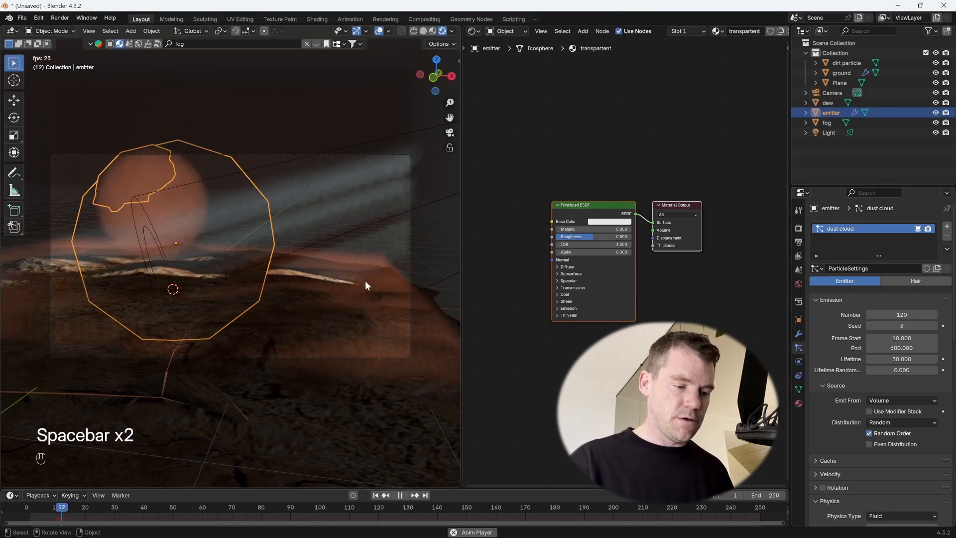
key("space")
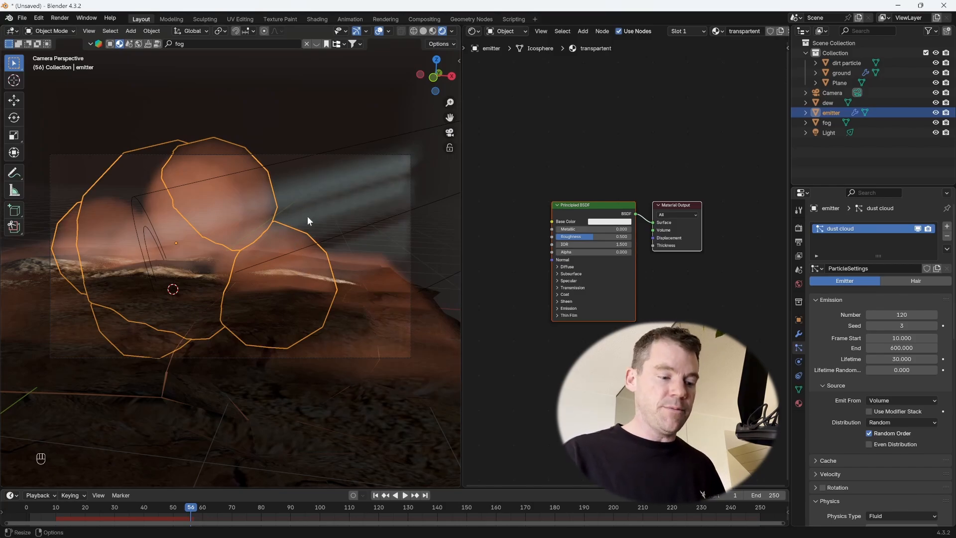
Add a Grease Pencil stroke and move it about -5.29 m in X, -1.47 m in Y and -3.94 m in Z, clear of the rock.
middle_click_drag(343, 271, 336, 282, "ctrl")
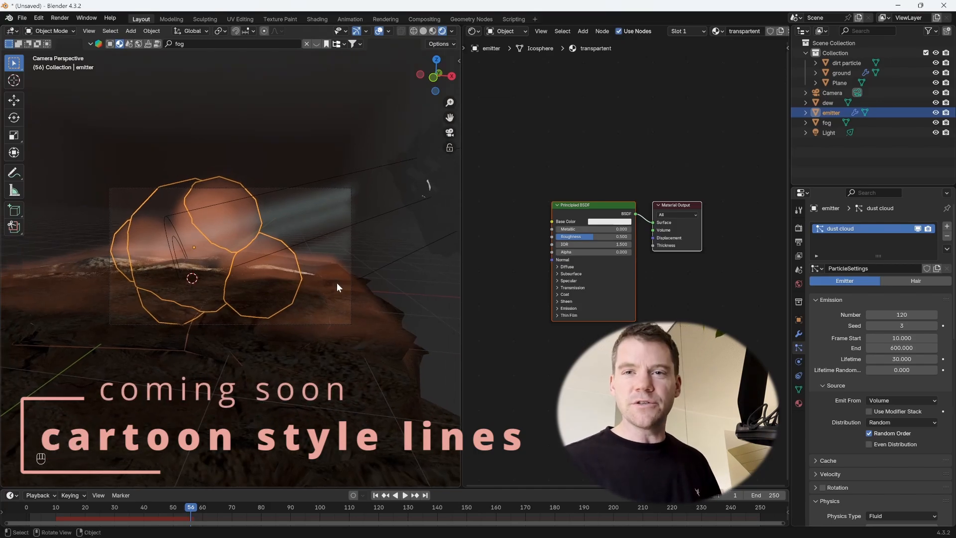
middle_click_drag(336, 282, 316, 314, "ctrl")
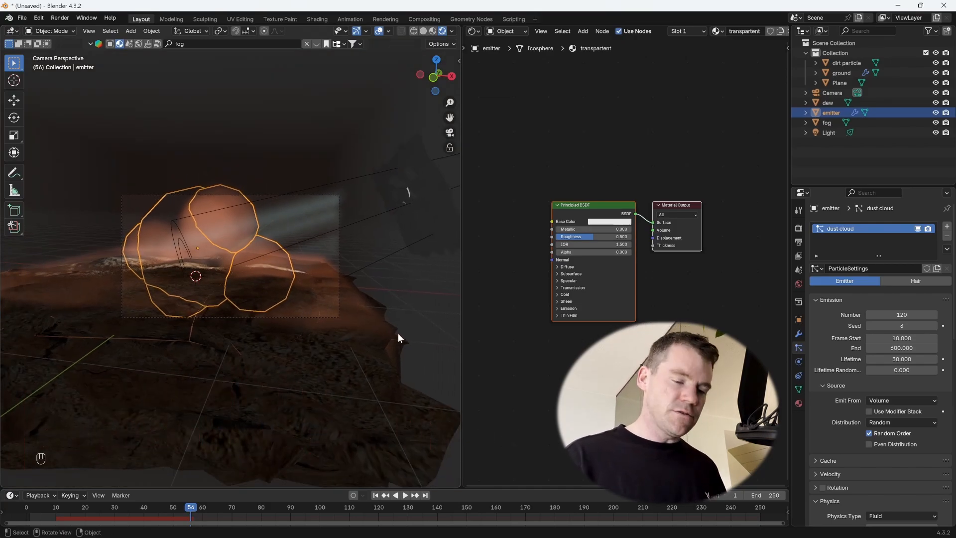
middle_click_drag(384, 291, 366, 339, "ctrl")
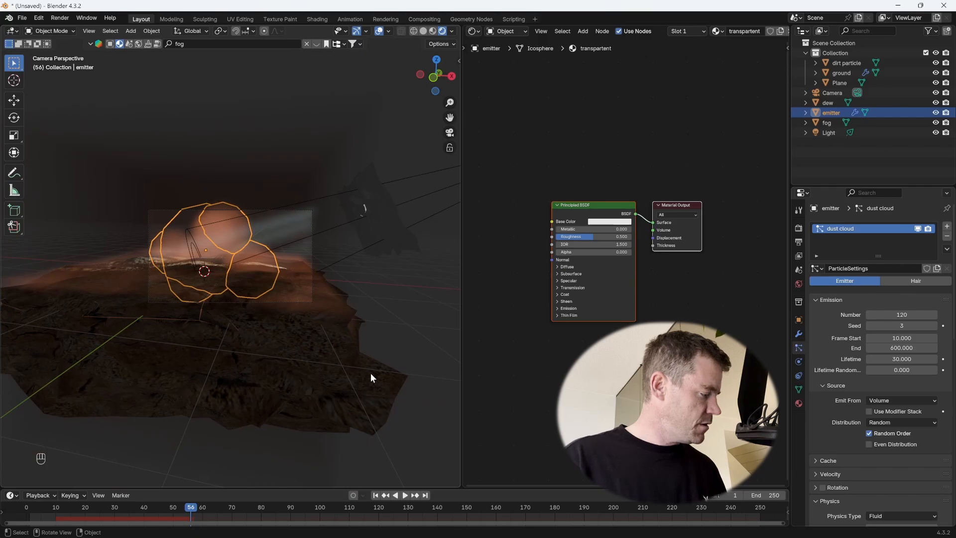
key("shift+a")
mouse_move(281, 377)
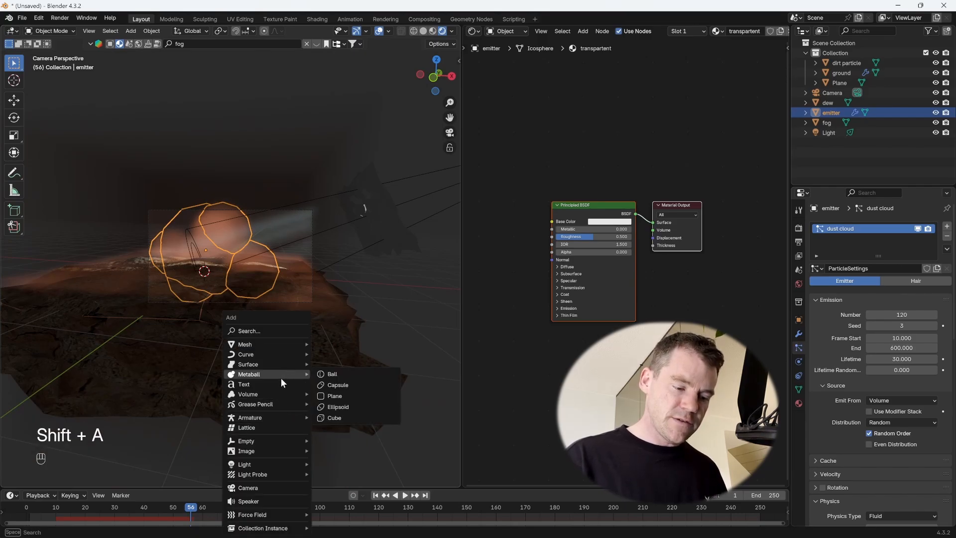
mouse_move(270, 401)
left_click(342, 414)
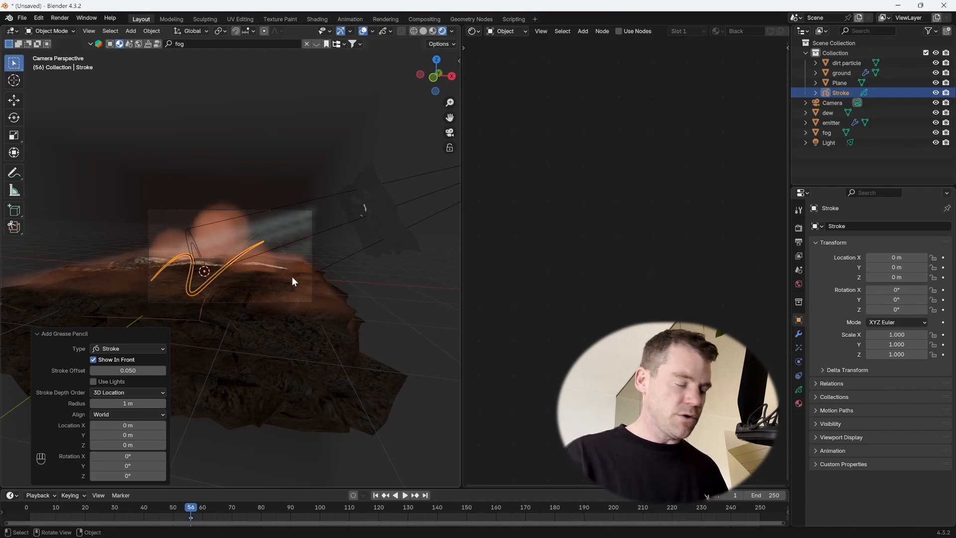
middle_click_drag(293, 279, 277, 304, "ctrl")
key("g")
left_click(334, 291)
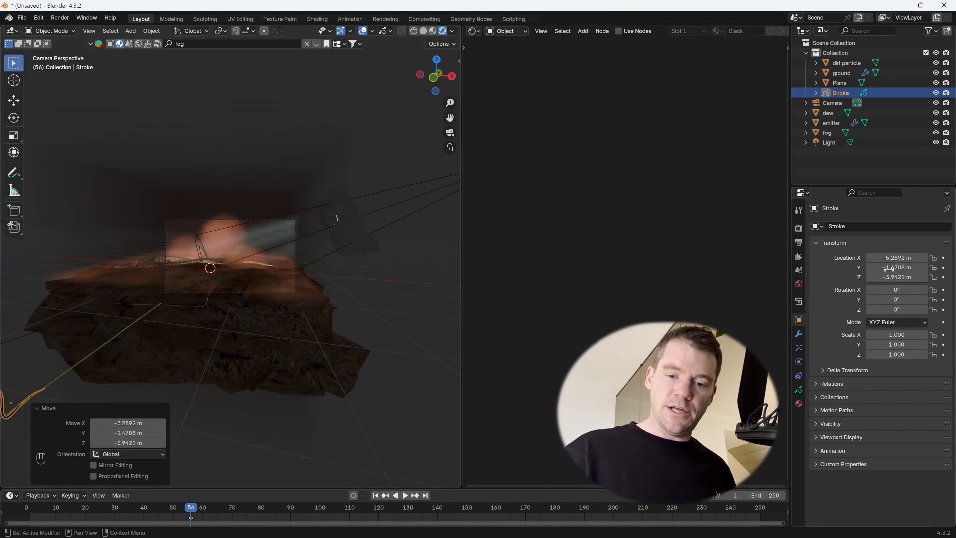
Add a Line Art modifier to the Grease Pencil stroke.
left_click(799, 336)
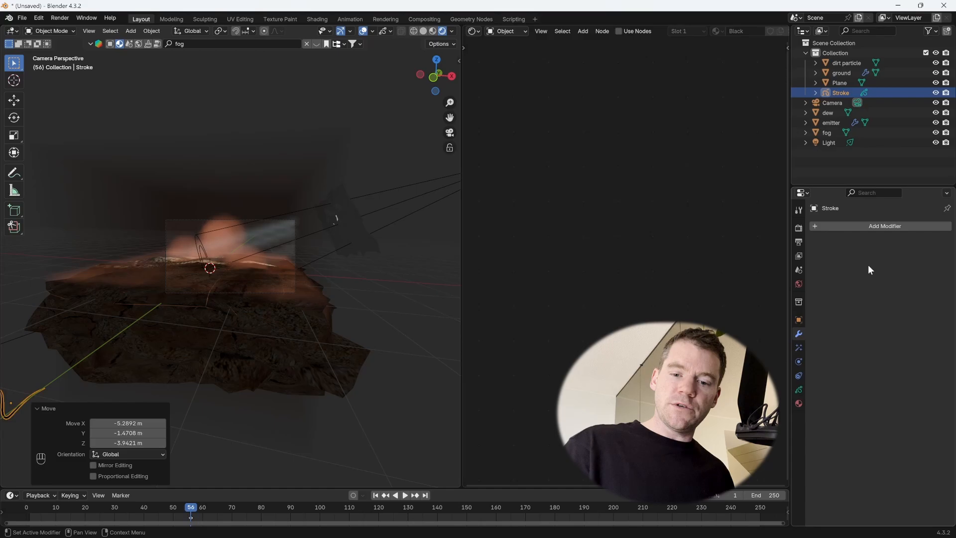
left_click(817, 225)
mouse_move(804, 262)
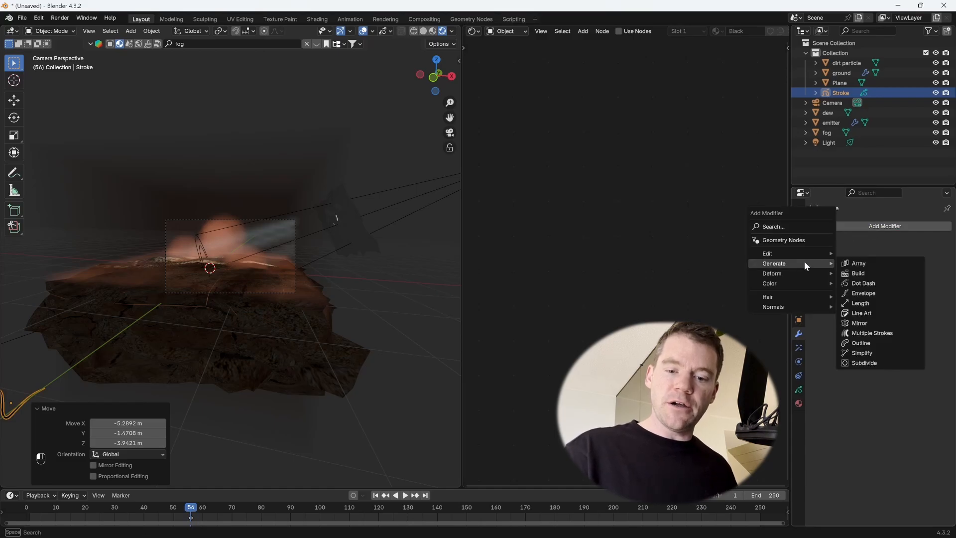
left_click(869, 305)
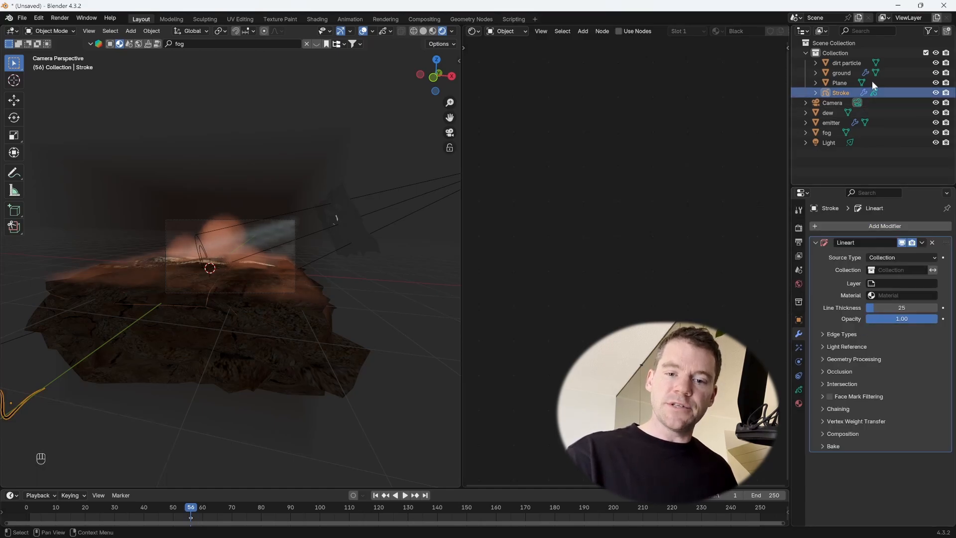
Set the Line Art modifier's source collection to Collection, its layer to Color and its material to Black.
left_click(889, 270)
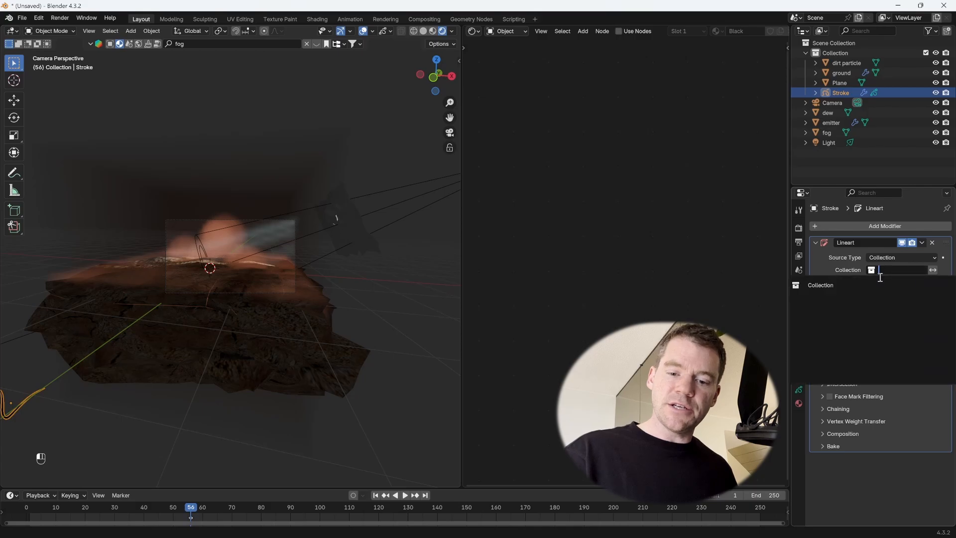
left_click(837, 285)
left_click(902, 283)
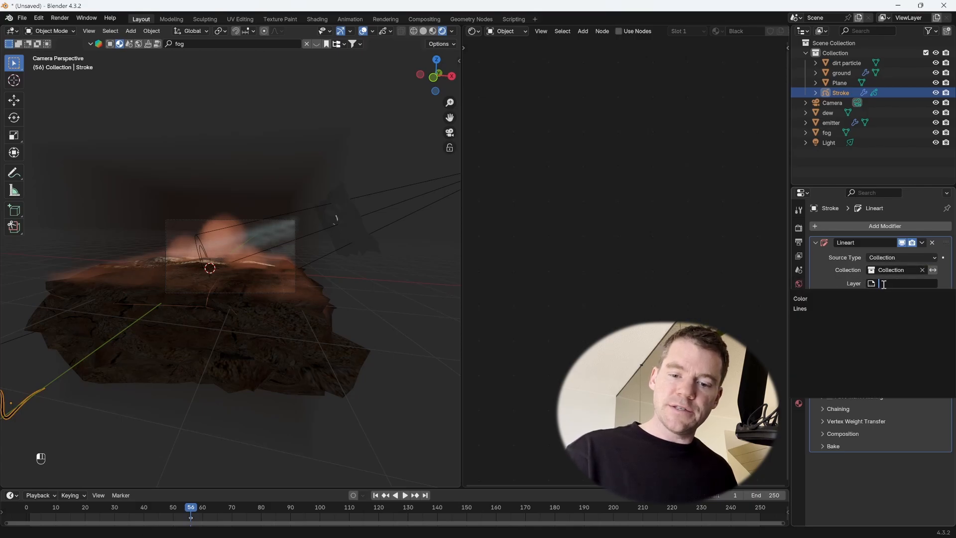
left_click(815, 299)
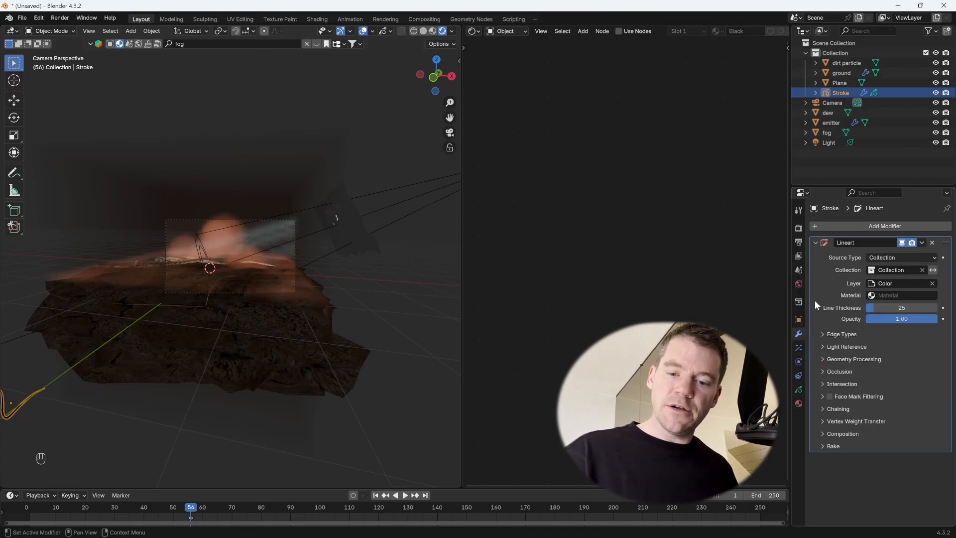
left_click(894, 295)
left_click(847, 342)
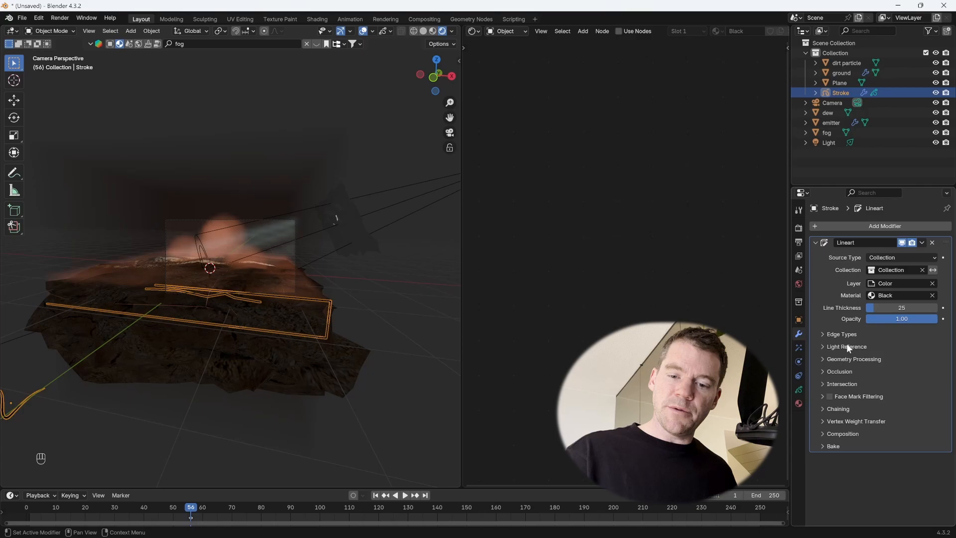
Set the Line Art modifier's line thickness to 10.
left_click(897, 308)
type("10")
key("Return")
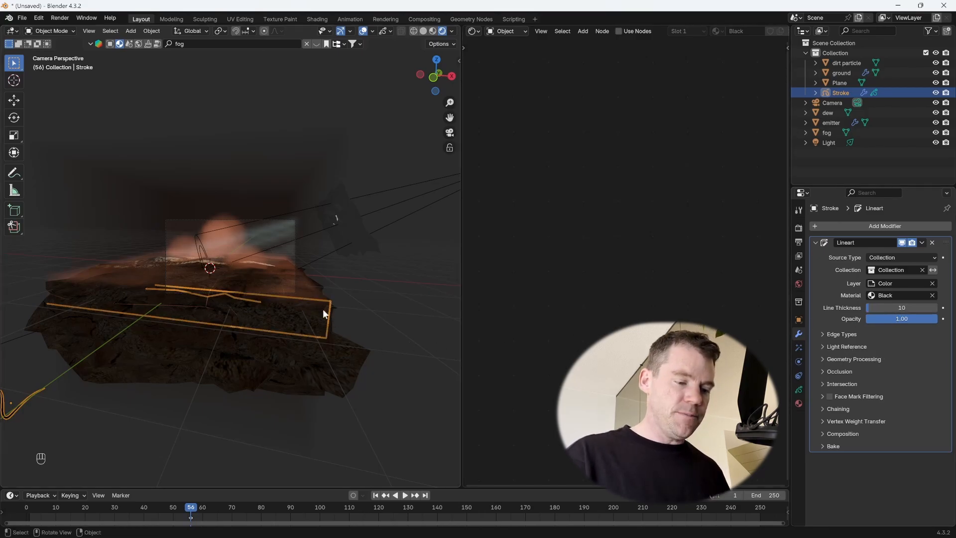
mouse_move(259, 308)
middle_mouse_down()
mouse_move(306, 331)
mouse_move(320, 315)
middle_mouse_up()
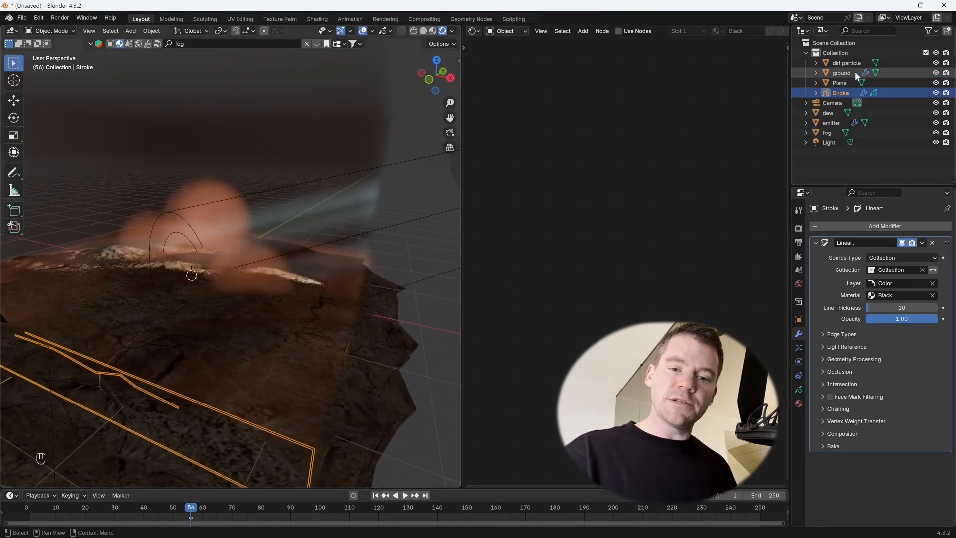
Set the fog object's Line Art usage to Exclude.
left_click(852, 63)
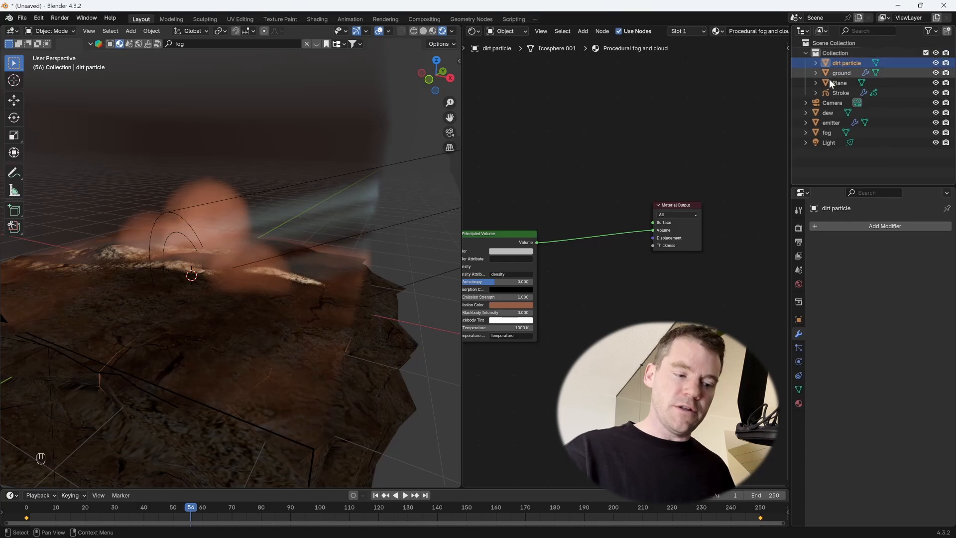
middle_click_drag(279, 303, 240, 231)
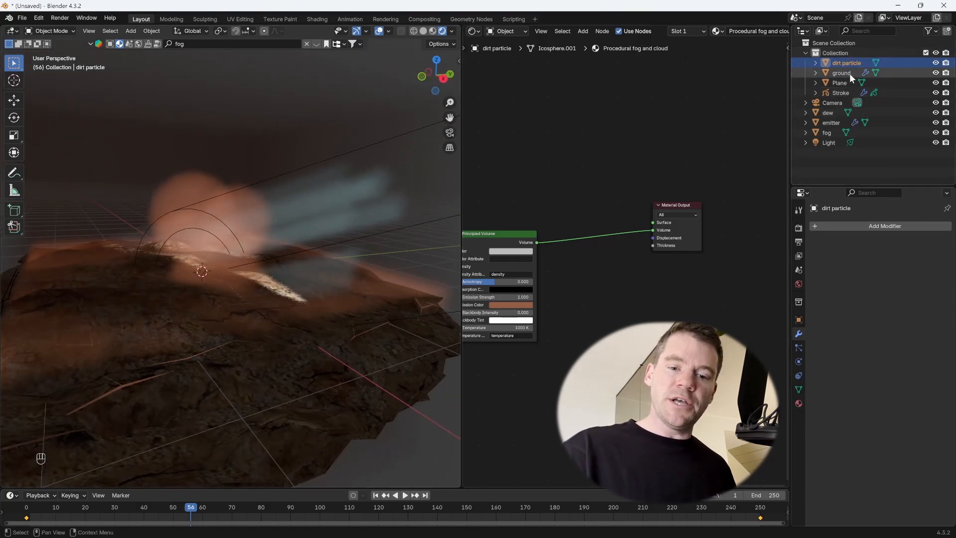
left_click(827, 132)
middle_click_drag(405, 198, 341, 271, "ctrl")
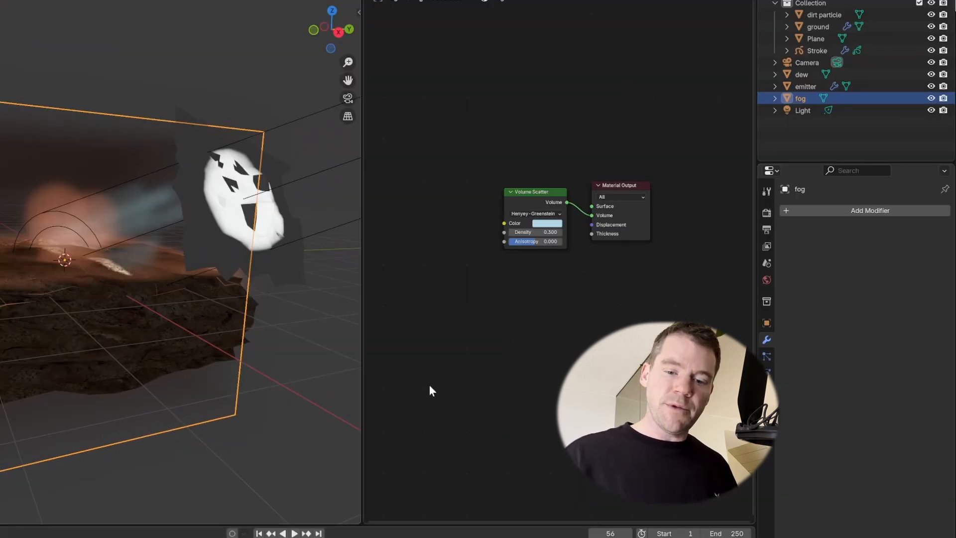
left_click(766, 322)
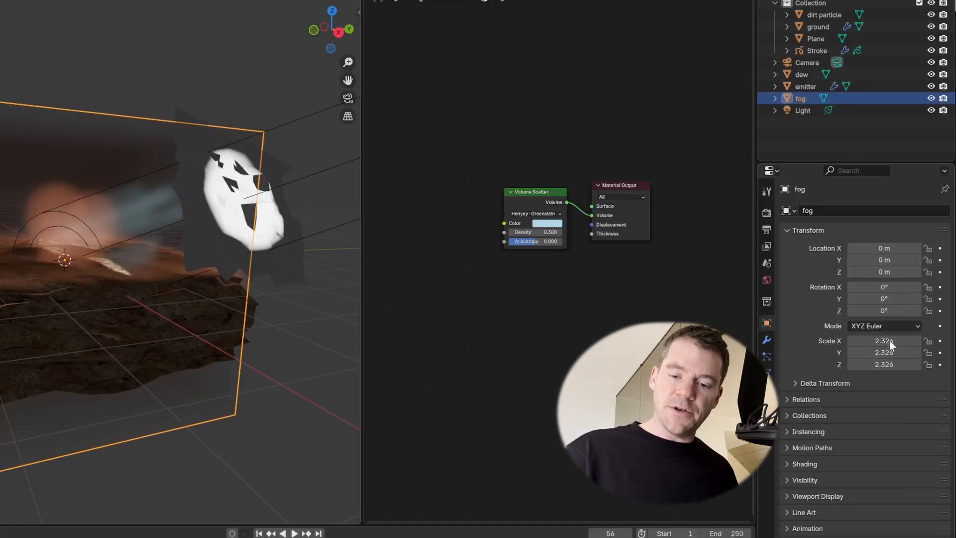
left_click(816, 507)
scroll(826, 501, "down", 2)
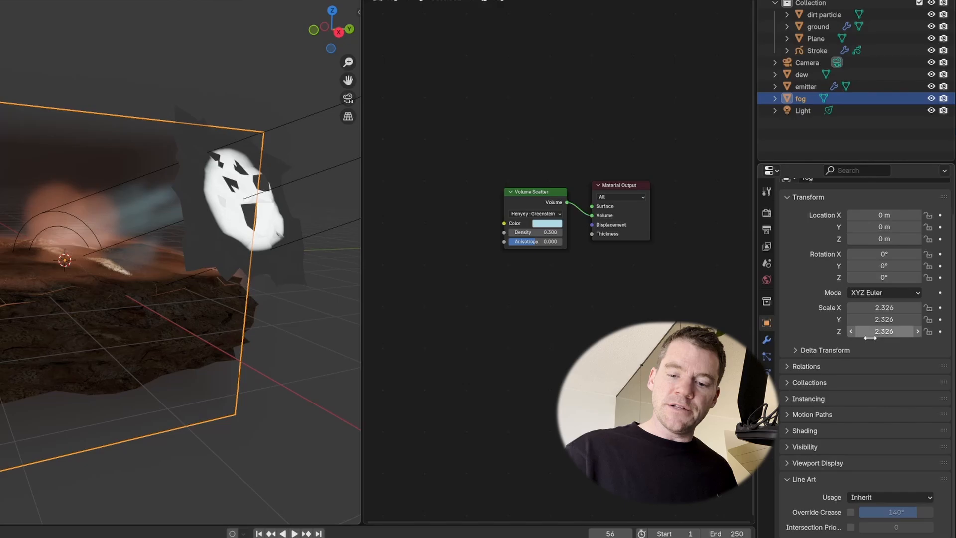
left_click(871, 497)
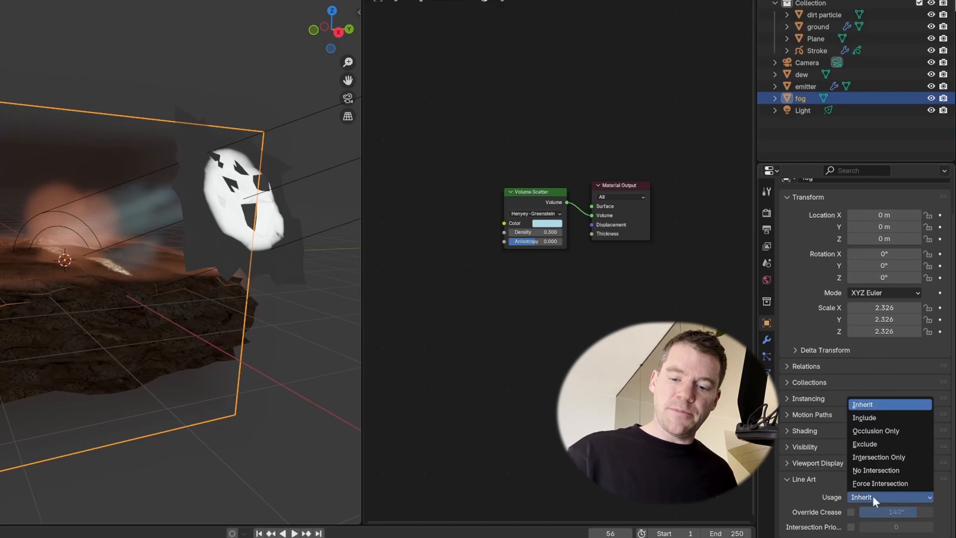
left_click(880, 443)
Inspect the line art around the dust cloud, then select the camera and look at the scene through it.
scroll(193, 235, "up", 5)
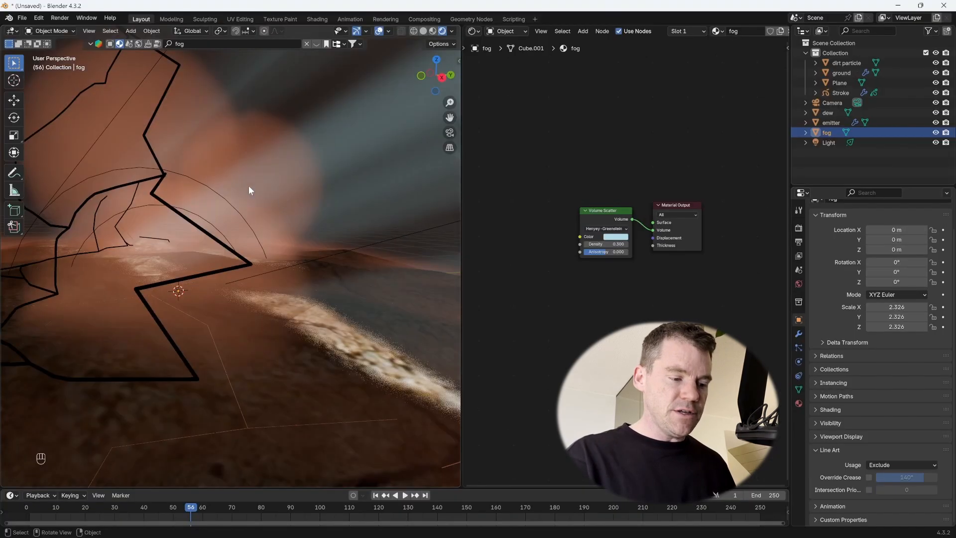
middle_click_drag(248, 186, 274, 311, "ctrl")
middle_click_drag(321, 247, 318, 404, "ctrl")
middle_click_drag(349, 277, 366, 288)
left_click(17, 273)
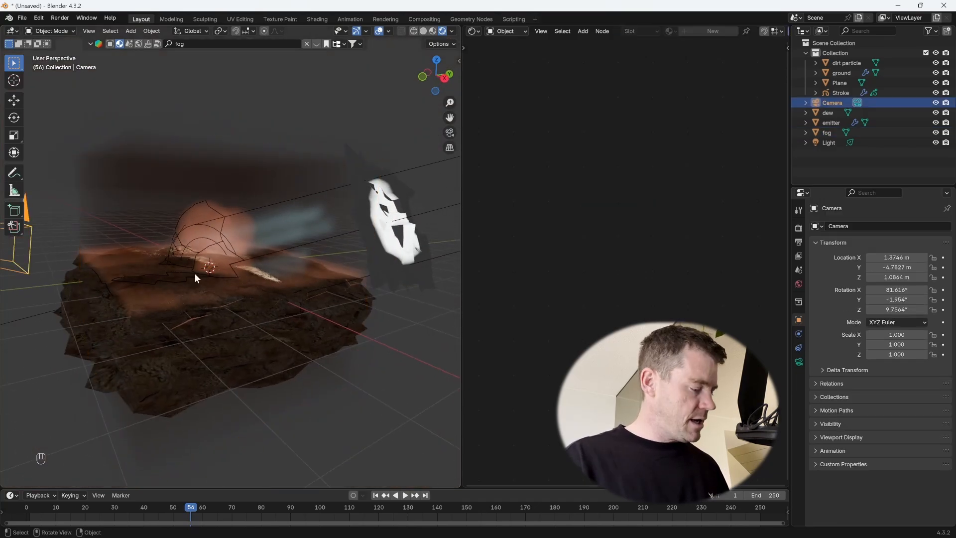
key("ctrl+KP_0")
middle_click_drag(296, 294, 201, 240, "ctrl")
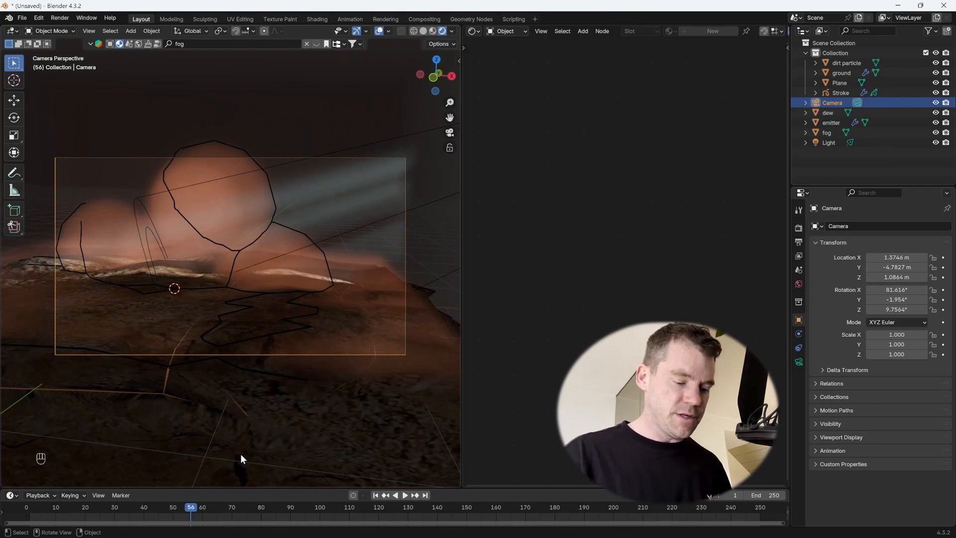
Rewind the animation to near the start and play it through the camera to frame 50 to check the outlines.
left_click_drag(56, 509, 44, 510)
key("space")
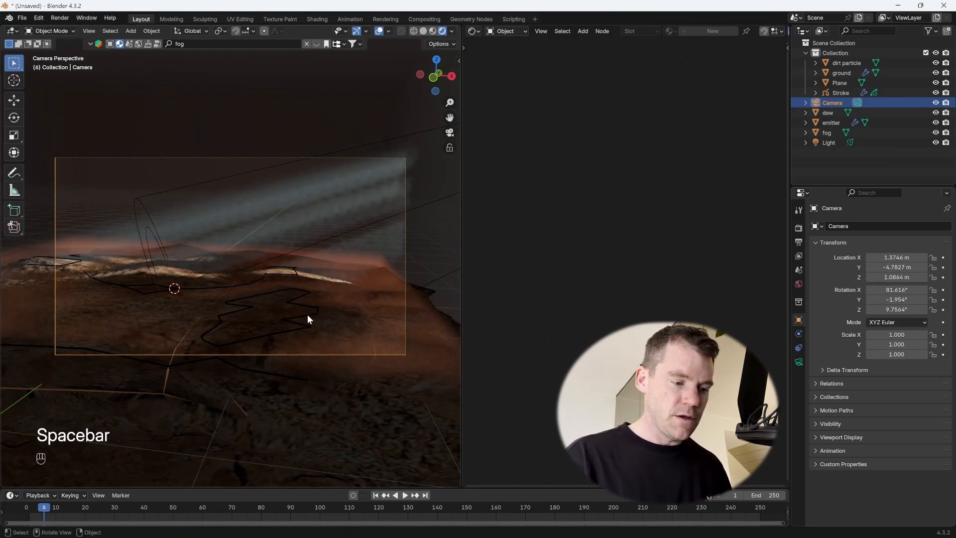
key("space")
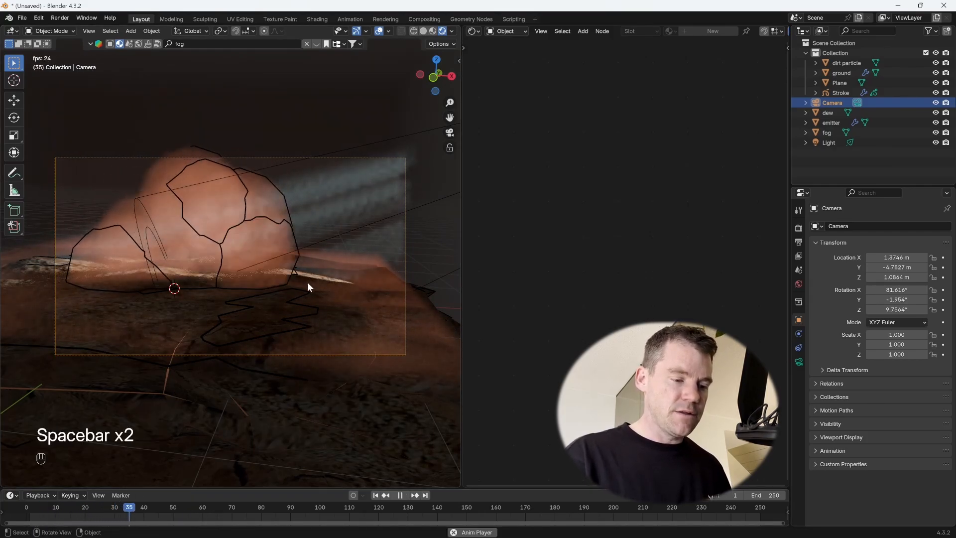
key("space")
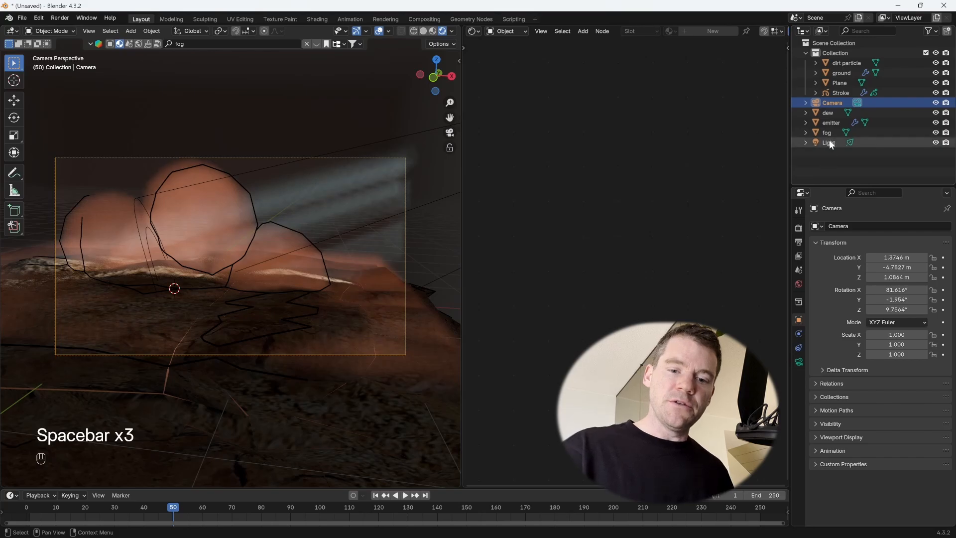
Turn off Intersections in the stroke's Line Art edge types and play the animation on to frame 92.
left_click(864, 93)
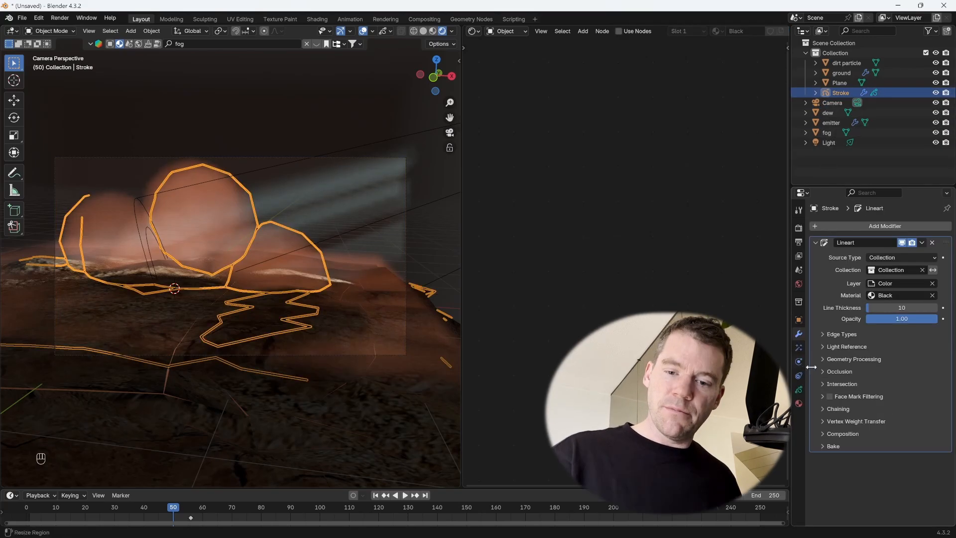
left_click(846, 335)
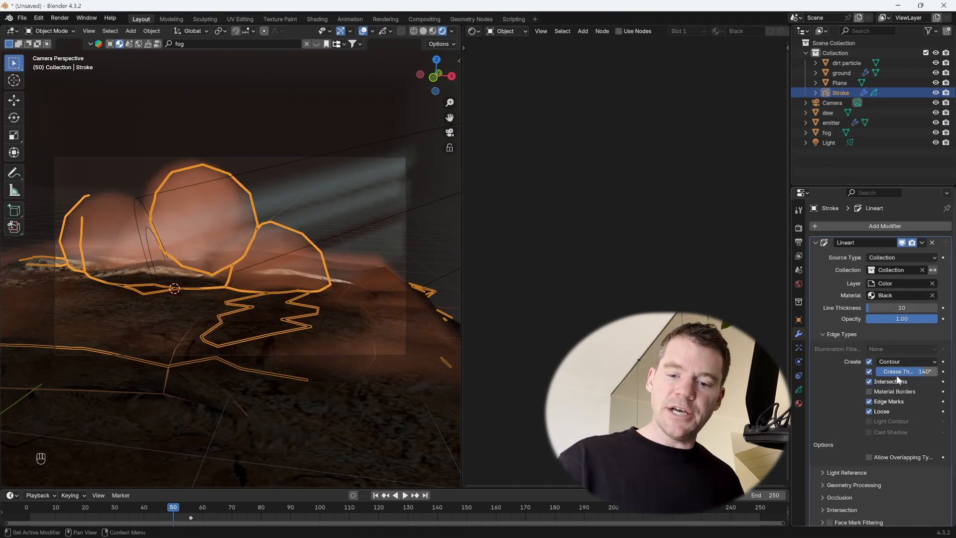
left_click(868, 381)
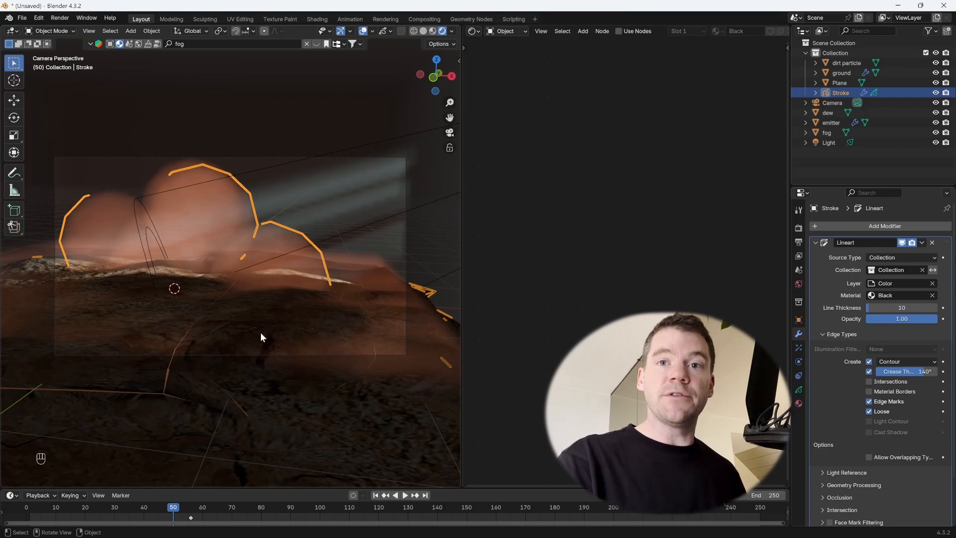
key("space")
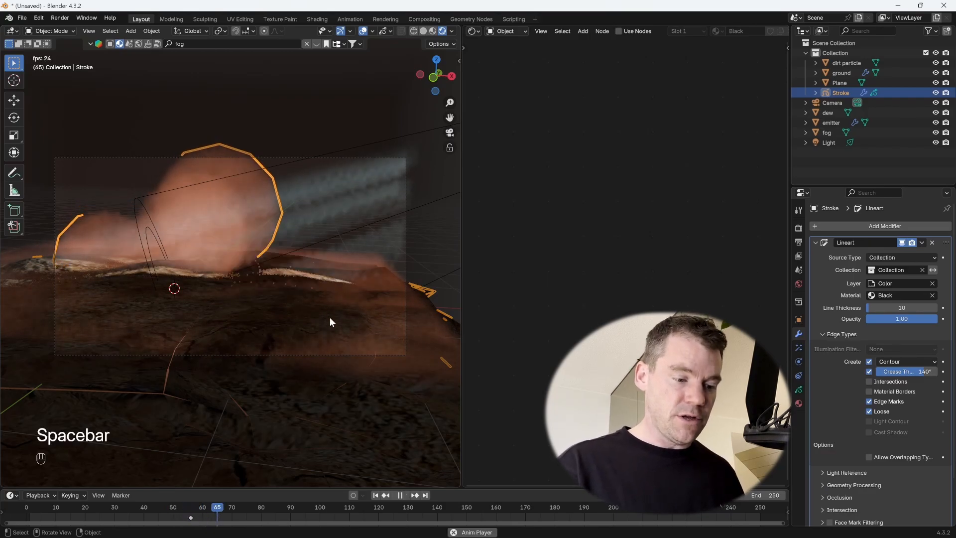
key("space")
Set the Line Art line thickness to 5, deselect everything and play the animation to check the outlines.
left_click_drag(901, 308, 886, 308)
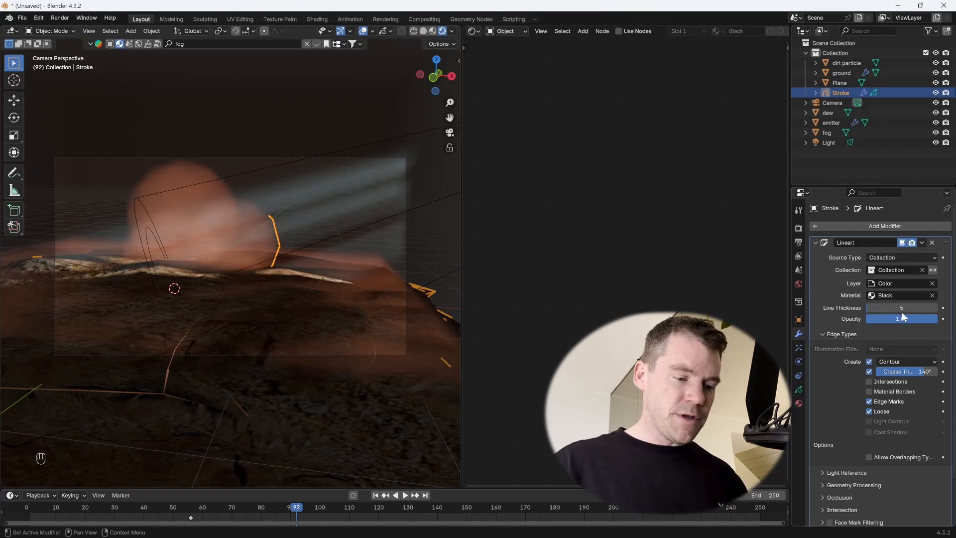
key("alt+a")
key("space")
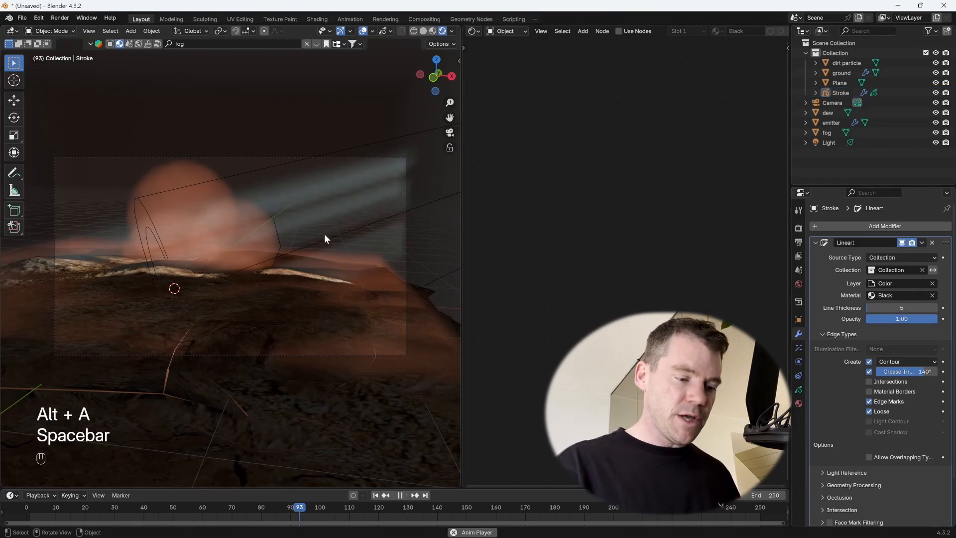
key("space")
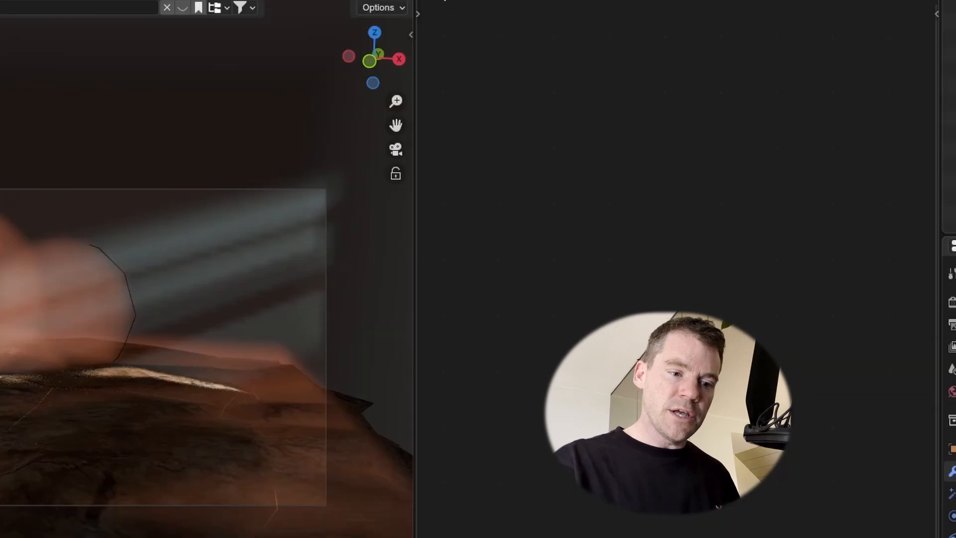
Show the World shader nodes and set the Background color to black with a value of 0.
left_click(473, 31)
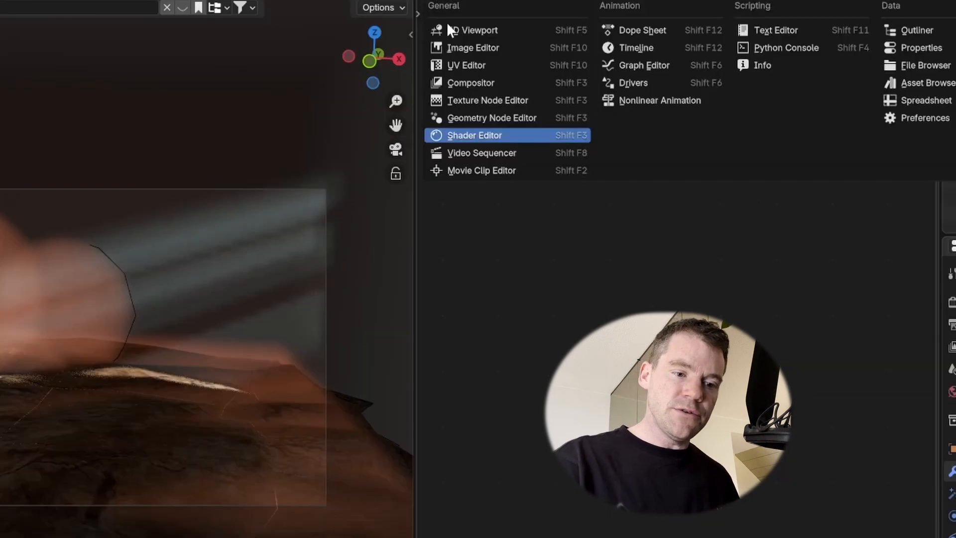
left_click(499, 133)
left_click(498, 1)
left_click(497, 44)
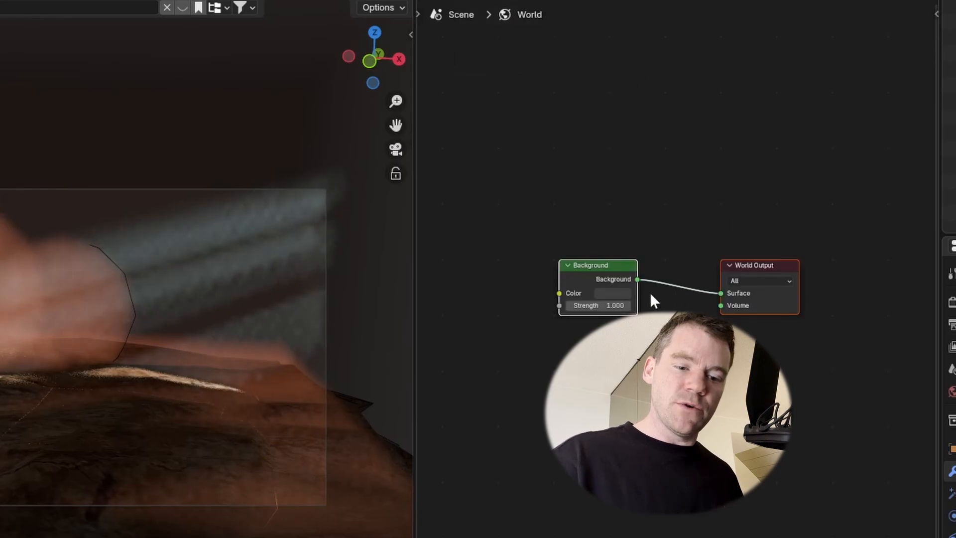
left_click(617, 292)
left_click_drag(700, 153, 689, 213)
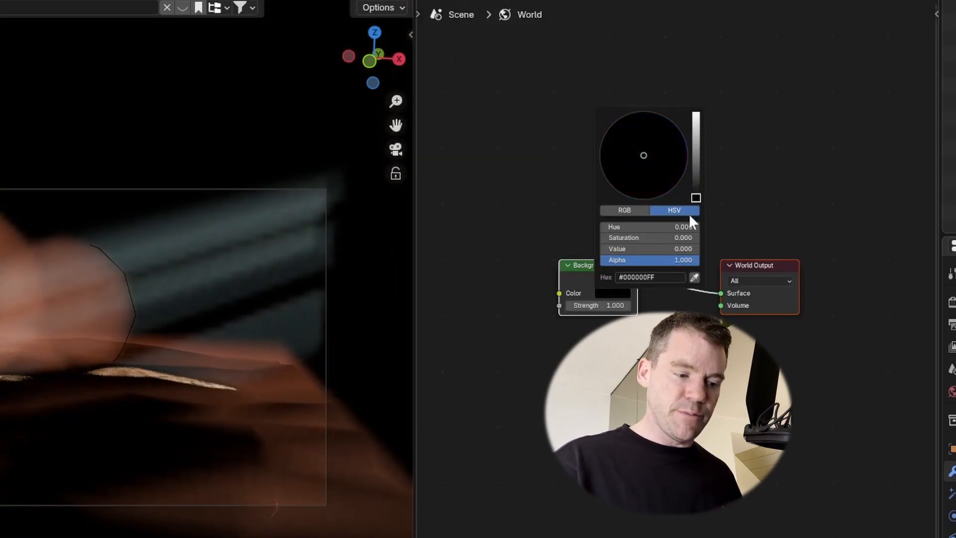